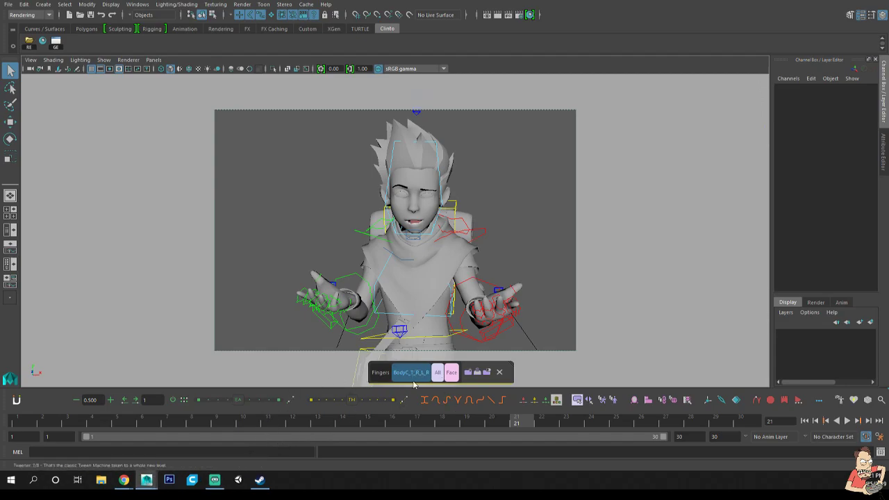
Select all the rig's body controls and compare the character's key poses at frames 9, 15 and 21.
left_click(437, 368)
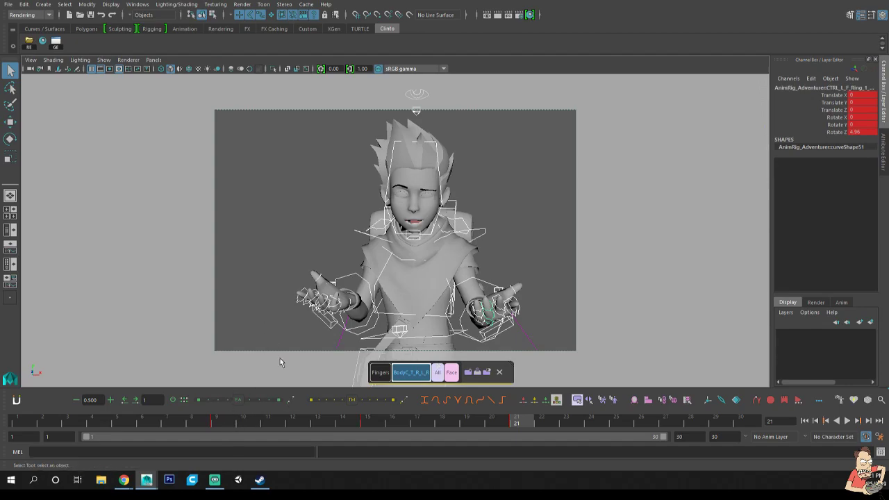
left_click(216, 421)
left_click(378, 422)
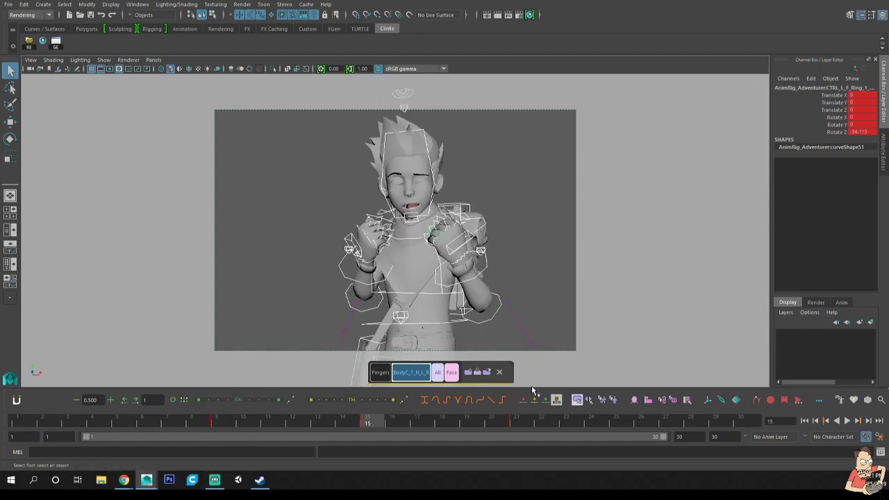
left_click(516, 421)
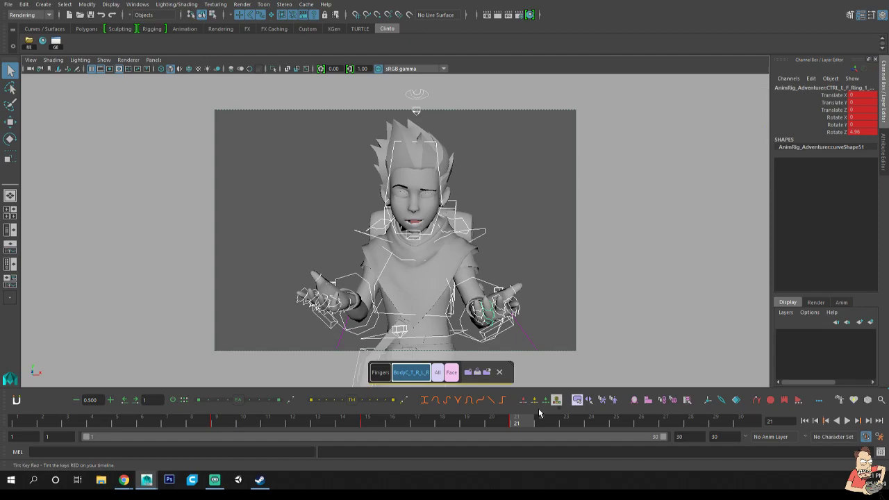
key("comma")
key("comma")
key("period")
key("period")
key("comma")
key("comma")
key("period")
key("comma")
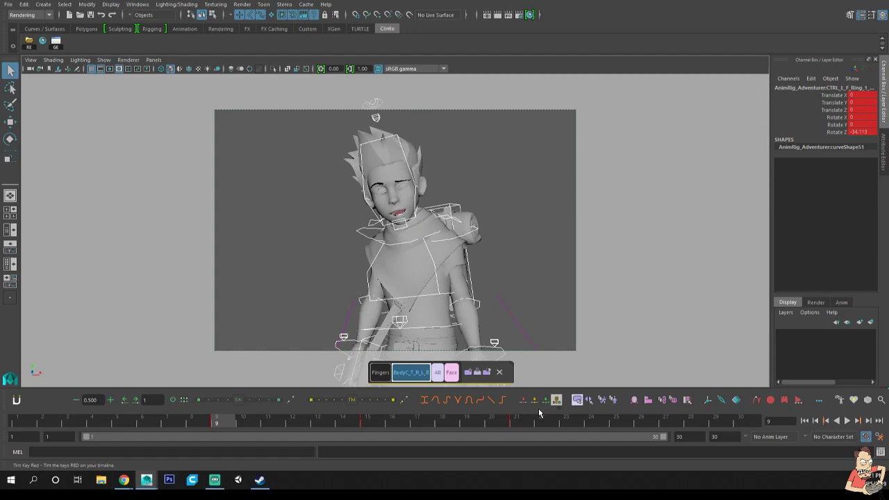
key("period")
key("period")
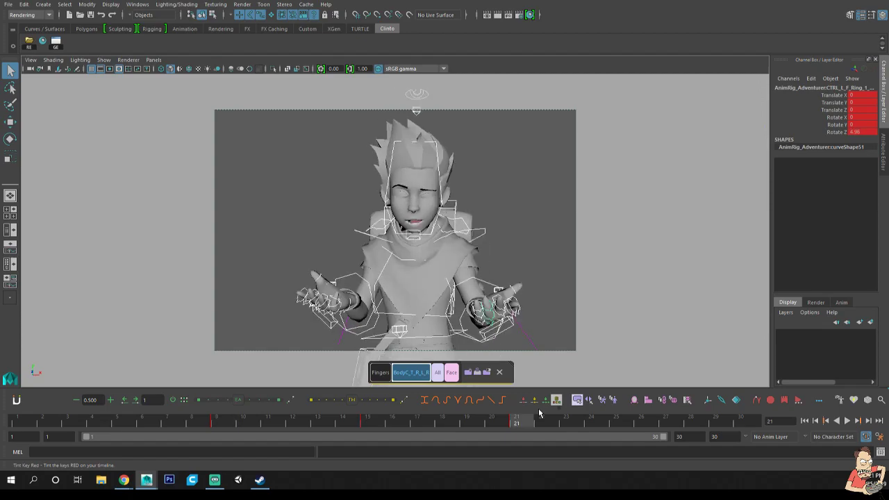
key("comma")
key("comma")
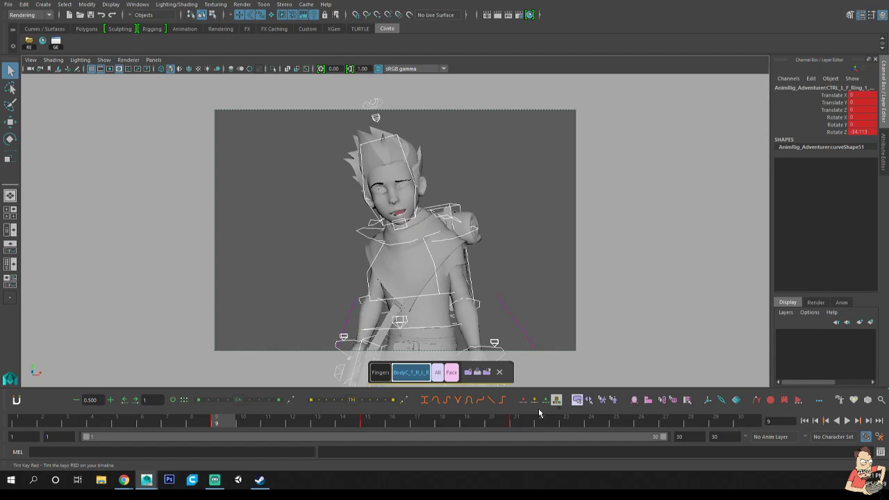
key("comma")
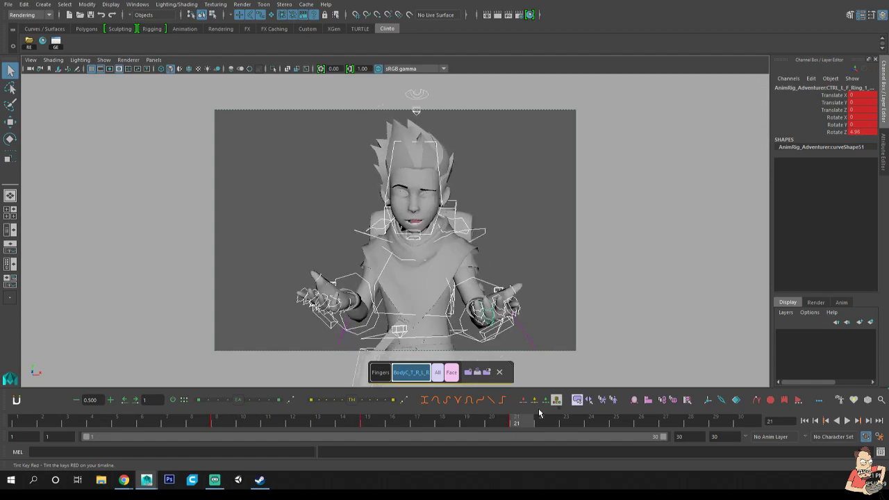
Select both FK wrist controls and highlight their frame range 14 to 23, clearing the selection at the end.
left_click(372, 321)
left_click(469, 332, "shift")
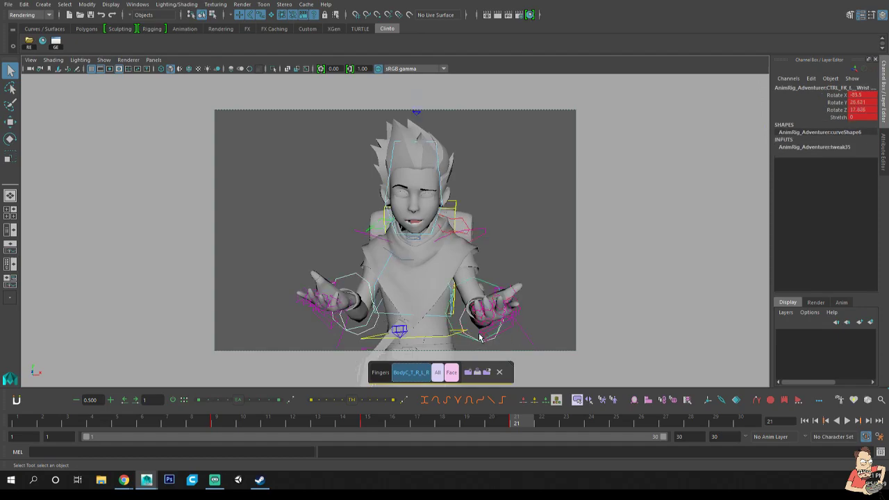
left_click_drag(353, 424, 582, 414, "shift")
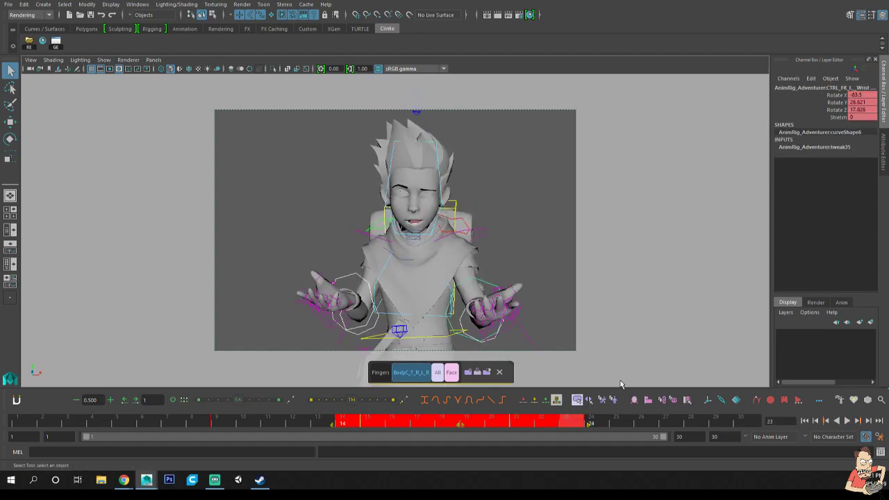
left_click(568, 254)
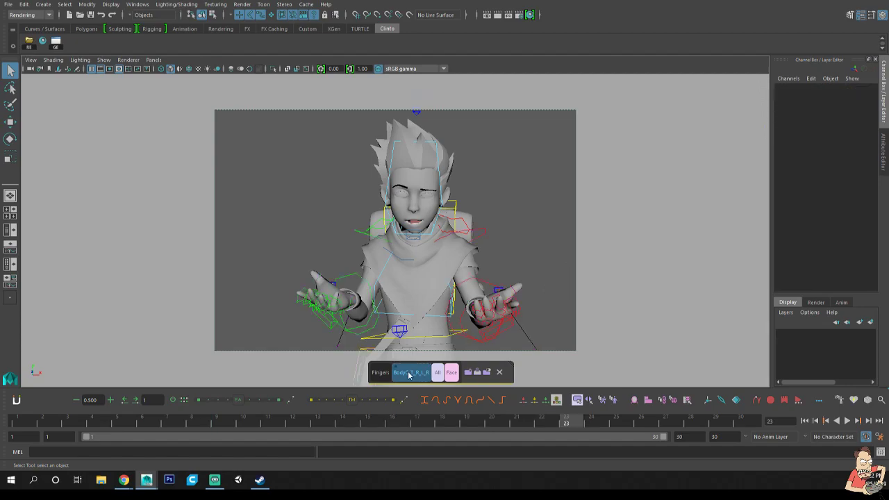
Select all the body controls and display their animation curves in the Graph Editor, placed over the upper viewport.
left_click(413, 373)
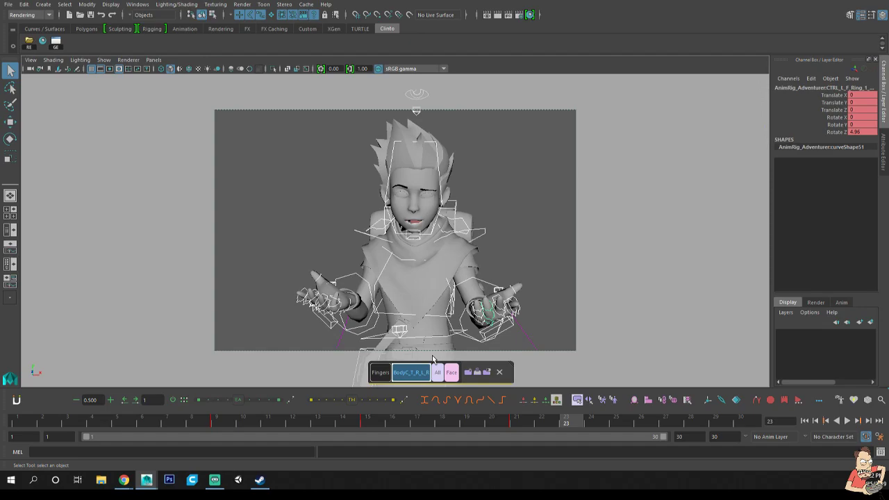
key("ctrl+g")
left_click_drag(487, 267, 473, 115)
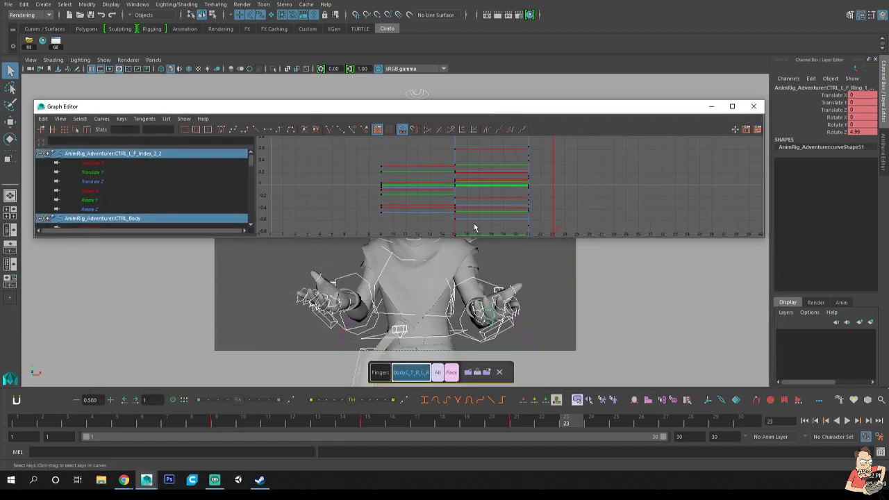
Select the left hand's finger controls and shift their keys between frames 8 and 23 one frame later.
left_click(542, 286)
left_click(480, 312)
left_click(477, 314, "shift")
left_click(477, 319, "shift")
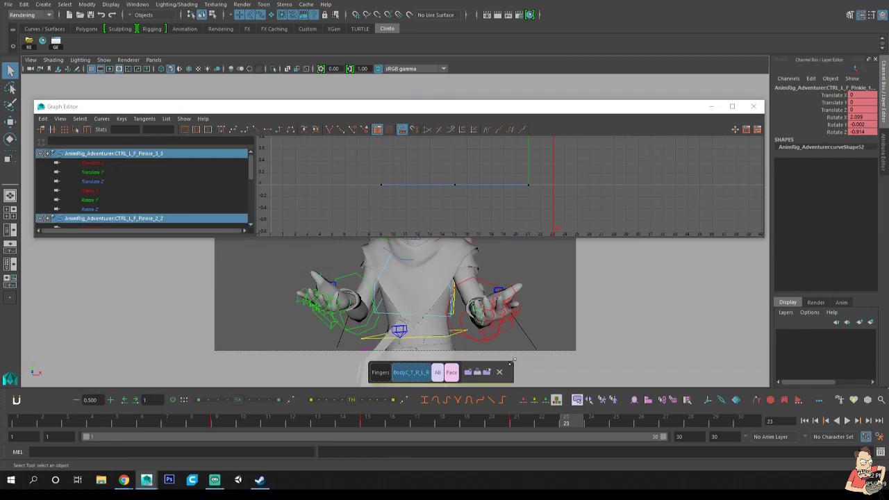
left_click(494, 313)
left_click(492, 325, "shift")
left_click(500, 313, "shift")
left_click(498, 319, "shift")
left_click(498, 324, "shift")
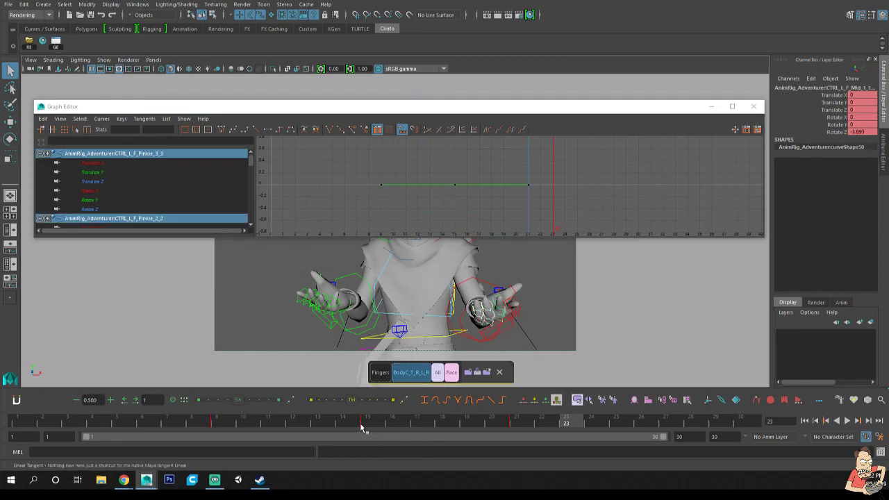
left_click_drag(197, 422, 572, 423, "shift")
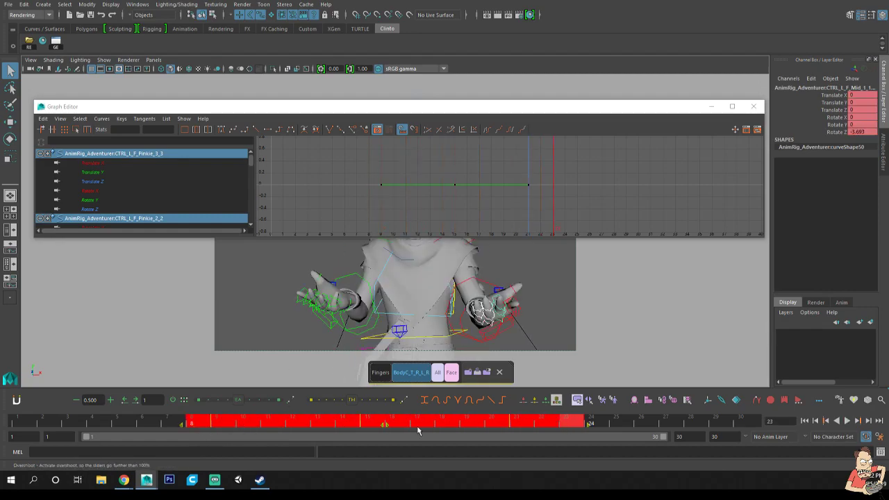
left_click_drag(384, 424, 408, 423)
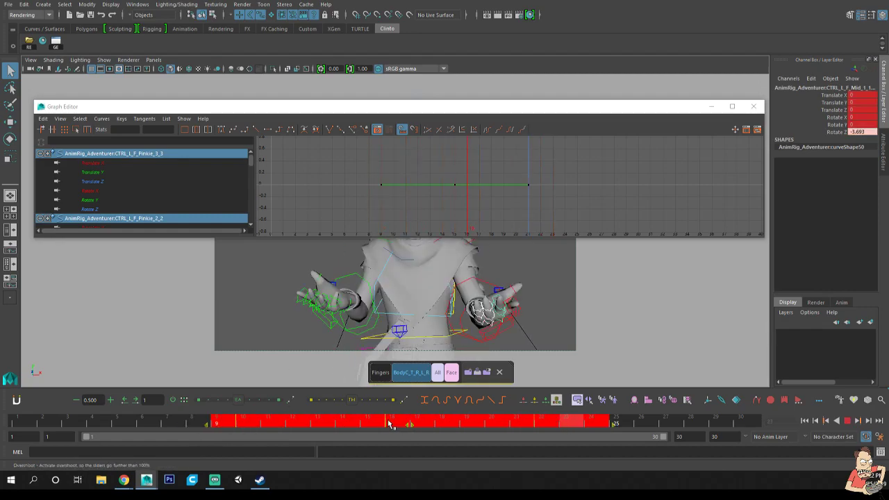
Remove the base knuckle controls from the finger selection and shift the remaining left finger keys one more frame later.
left_click(486, 328, "shift")
left_click(492, 325, "shift")
left_click(500, 323, "shift")
left_click_drag(223, 423, 563, 425, "shift")
left_click_drag(397, 423, 418, 423)
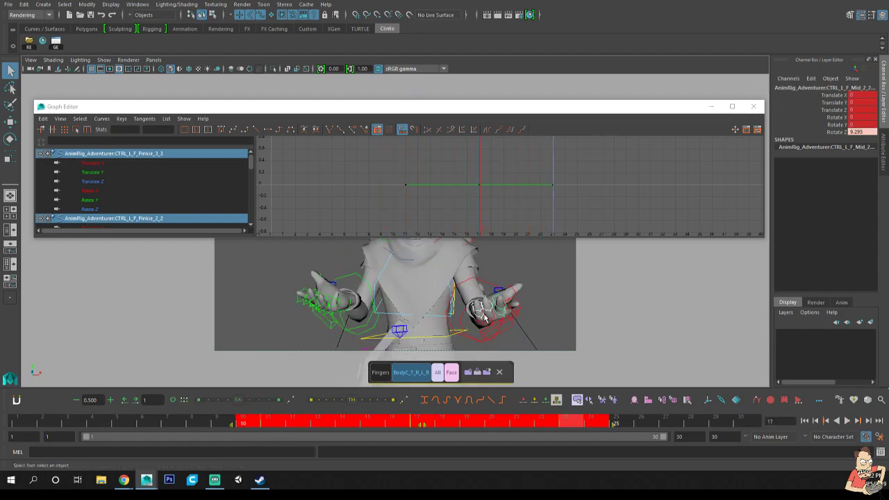
Reduce the selection to the left fingertip controls and shift their keys one further frame later.
left_click(489, 317, "shift")
left_click(500, 314, "shift")
left_click(506, 312, "shift")
left_click_drag(247, 423, 590, 423, "shift")
left_click_drag(423, 424, 439, 422)
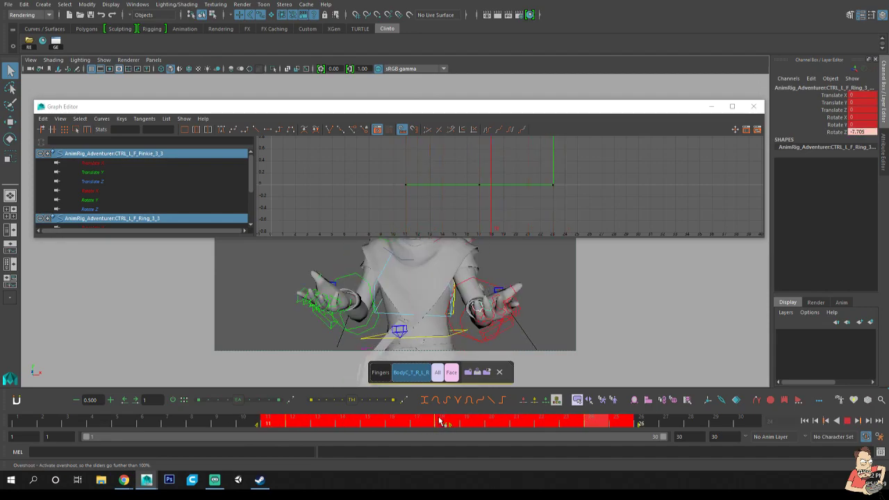
Select all the body controls, frame their curves in the Graph Editor to inspect the staggered keys, and go to frame 15.
left_click(424, 372)
left_click_drag(298, 423, 616, 424)
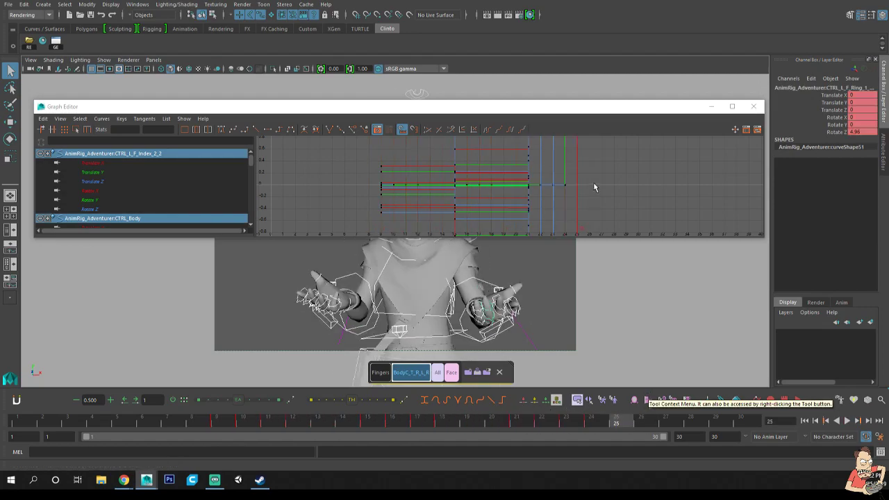
key("f")
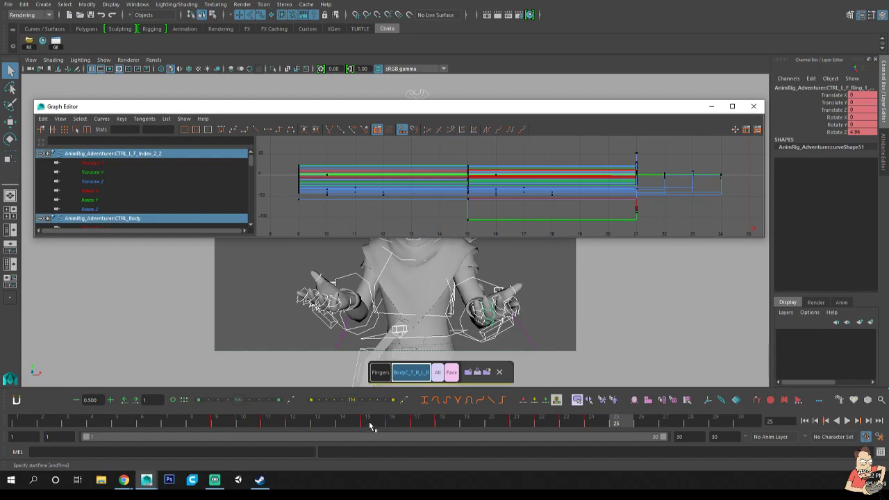
left_click(368, 423)
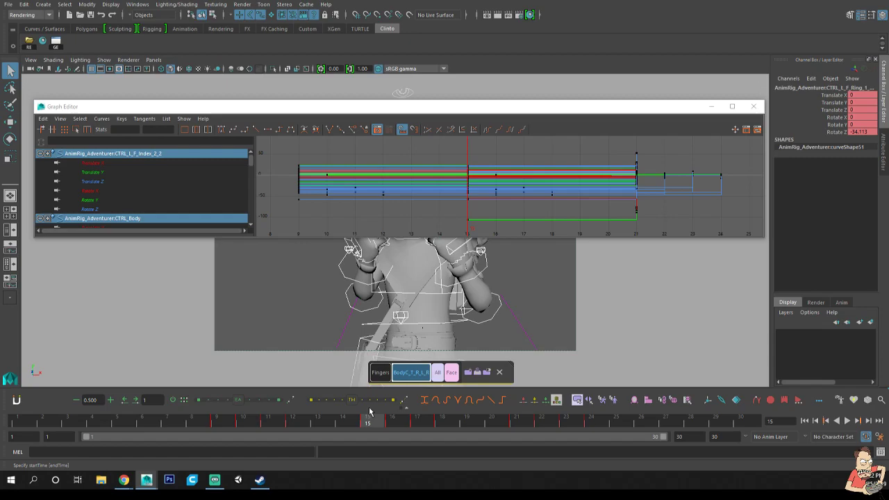
Undo all the left finger key offsets and their selection changes.
left_click(557, 303)
key("ctrl+z")
key("ctrl+z")
key("ctrl+z")
key("ctrl+z")
key("ctrl+z")
key("ctrl+z")
key("ctrl+z")
key("ctrl+z")
key("ctrl+z")
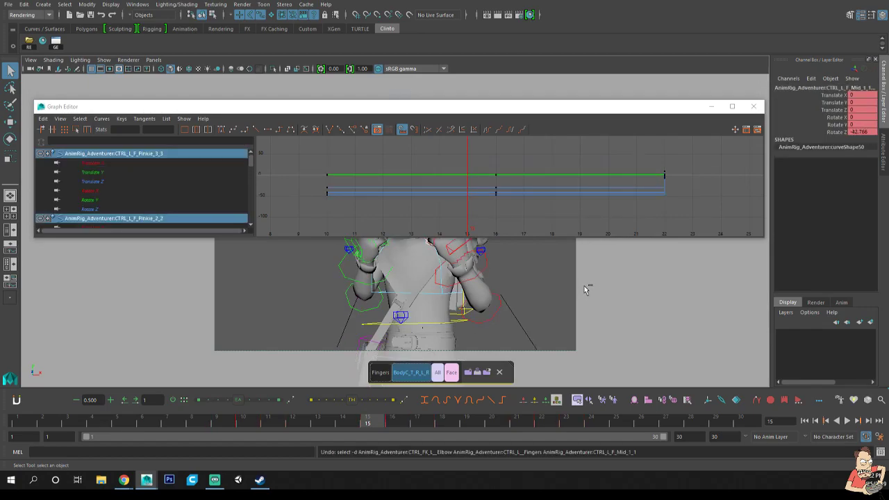
key("ctrl+z")
key("ctrl+z")
key("ctrl+z")
key("ctrl+z")
key("ctrl+z")
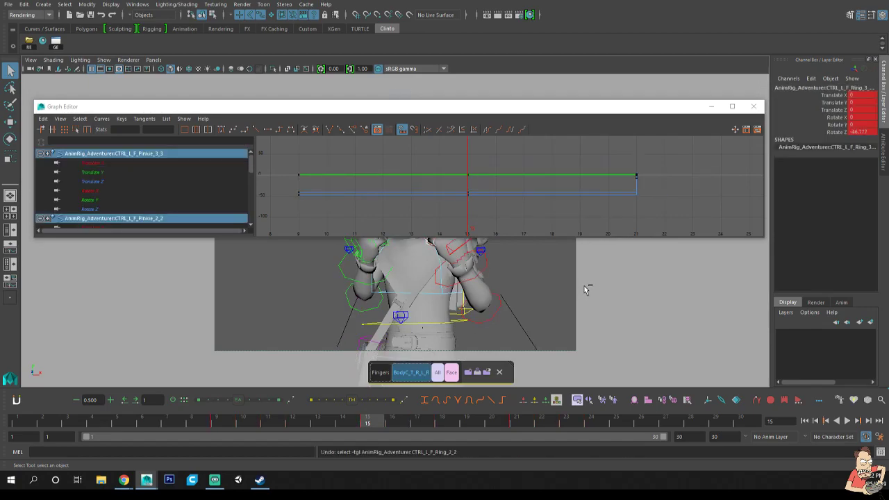
Close the Graph Editor after checking the body controls' curves and clear the selection.
left_click(409, 368)
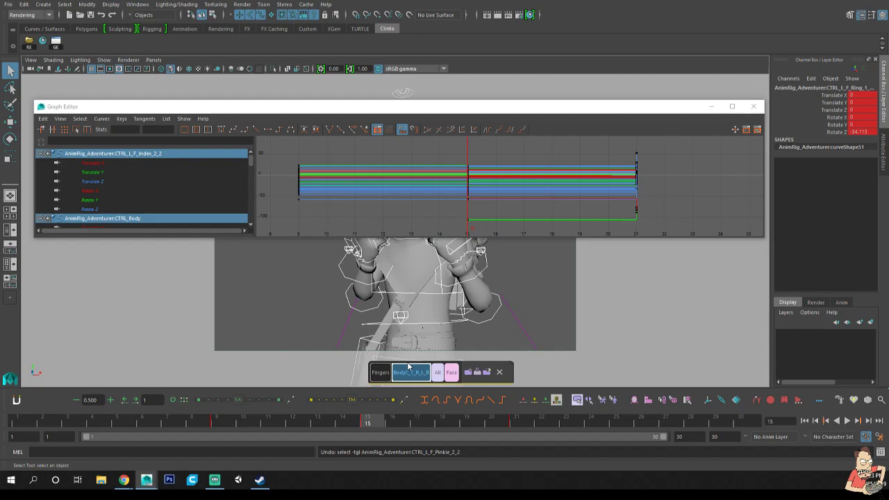
left_click(753, 106)
left_click(573, 238)
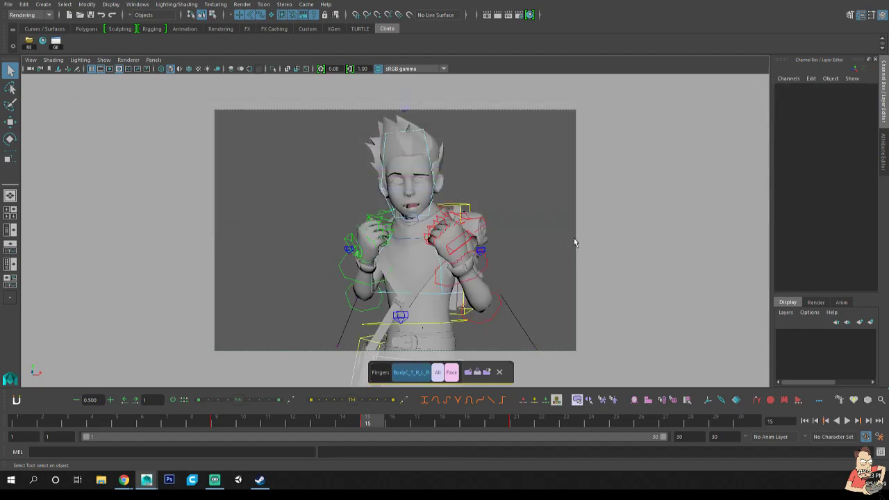
Select all the body controls and examine the poses at frames 9, 15 and 21 and the transition between 9 and 15.
left_click(429, 369)
left_click_drag(221, 421, 391, 422)
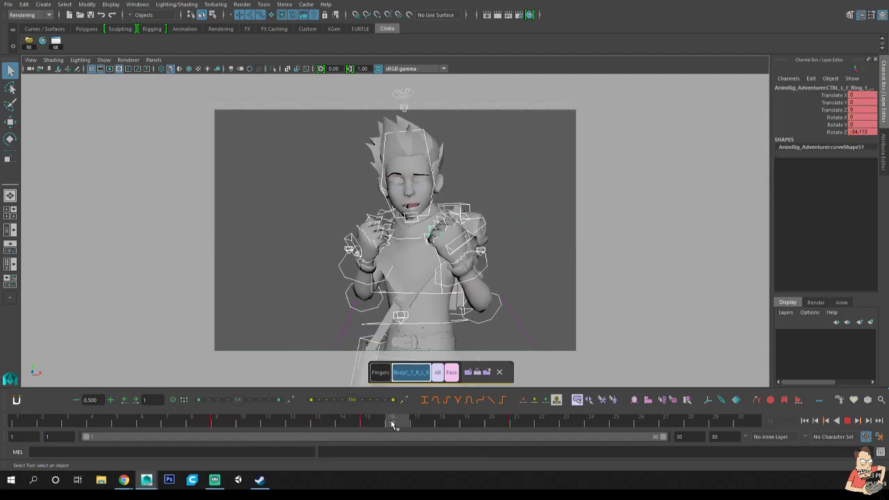
left_click(236, 422)
left_click(368, 422)
left_click(224, 422)
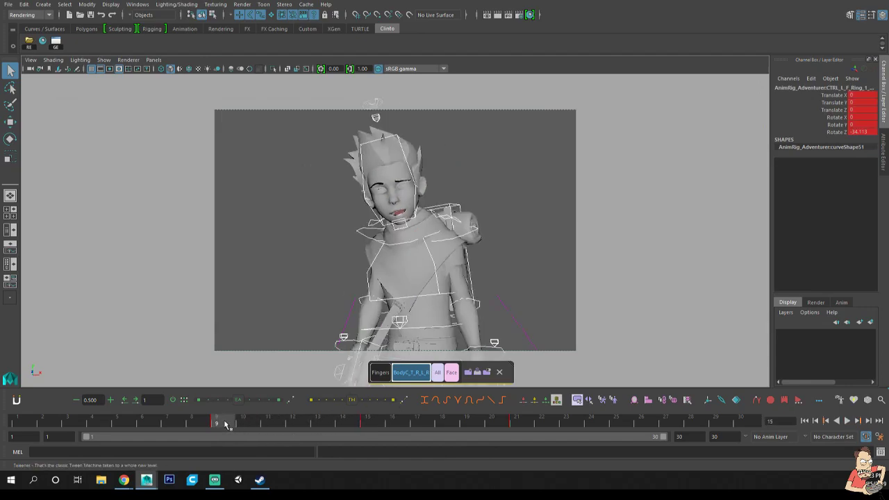
left_click(508, 423)
left_click(367, 422)
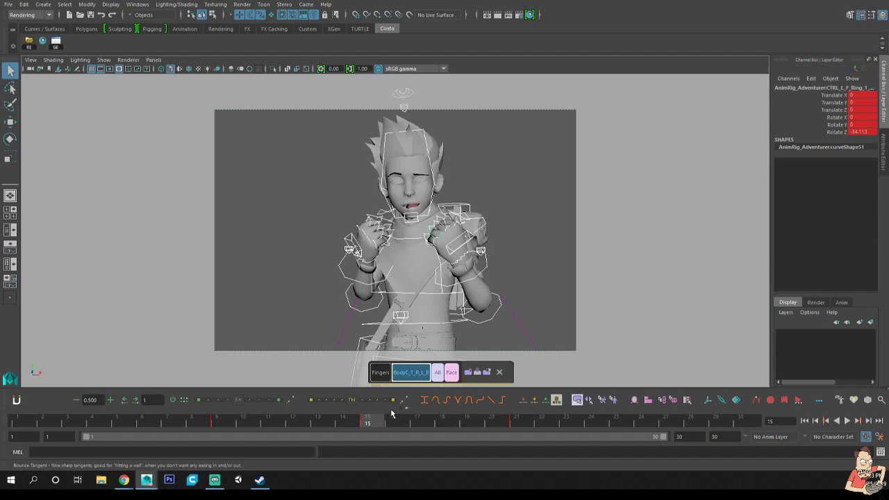
Copy the frame 21 pose of all body controls to frame 30 as a key and play back the animation.
left_click(519, 423)
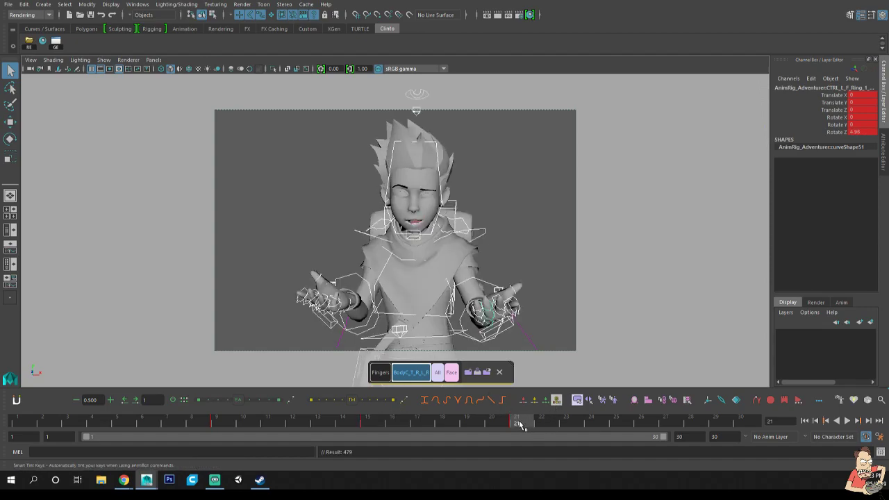
left_click_drag(520, 424, 746, 422)
key("s")
left_click(523, 423)
key("alt+v")
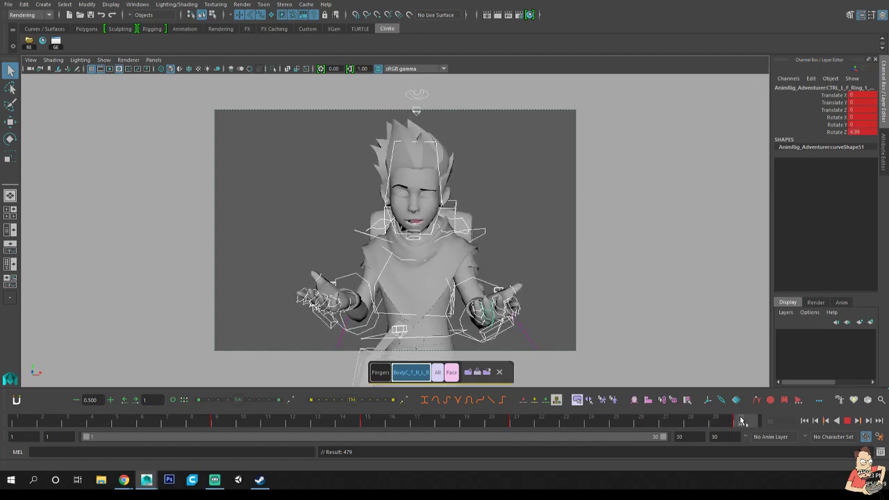
At frame 15, rotate both FK elbow controls slightly to a Rotate Y of about -104 and key them.
left_click(368, 421)
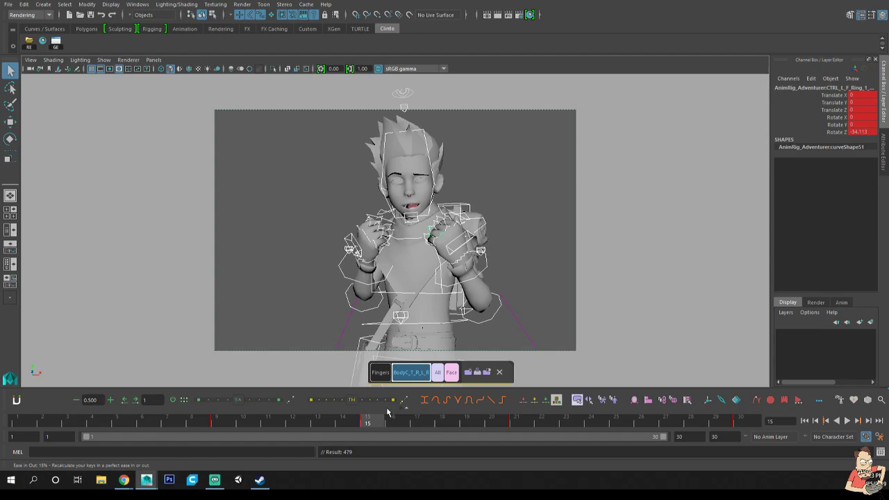
left_click(518, 290)
left_click(467, 313)
left_click(379, 307, "shift")
key("w")
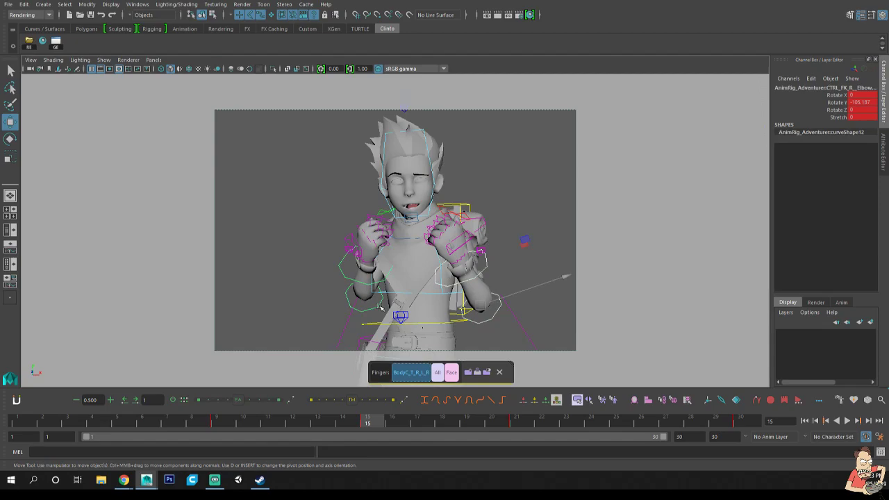
key("e")
left_click_drag(368, 314, 344, 275)
key("s")
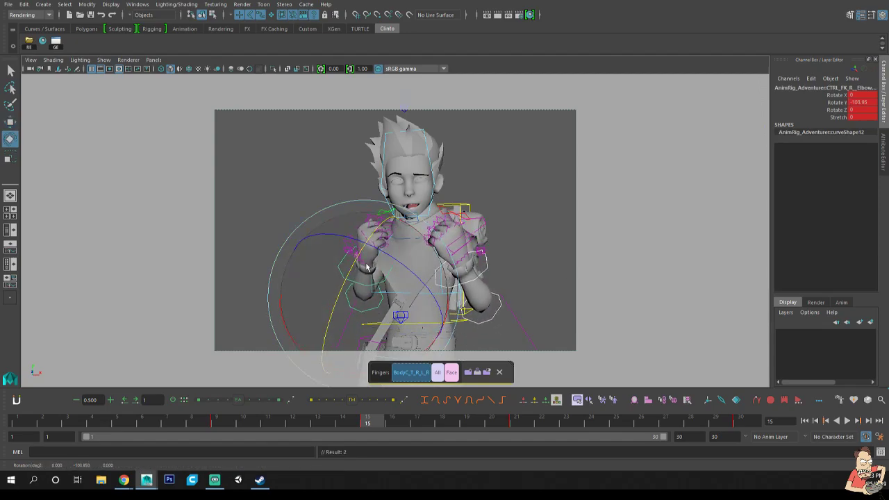
Rotate both FK wrist controls at frame 15 to about -62.1, -13.7 and 9.4 in X, Y and Z.
key("q")
left_click(477, 275)
left_click(484, 269)
left_click(343, 270, "shift")
key("e")
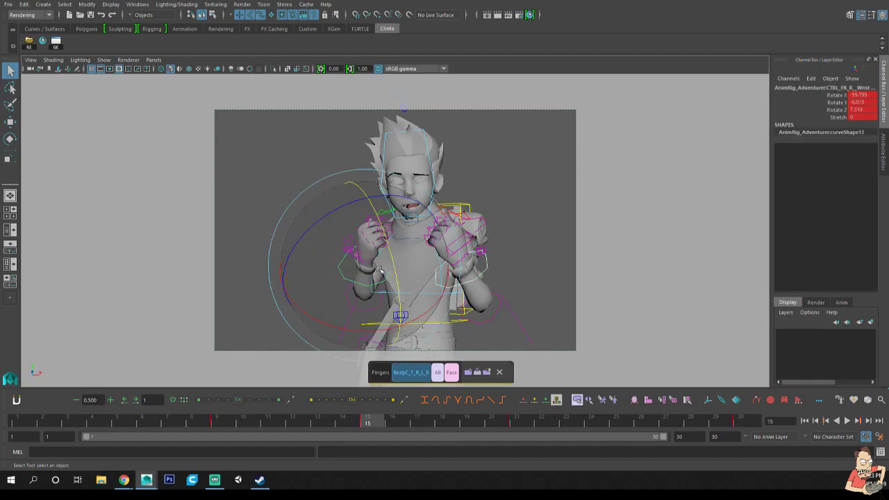
left_click_drag(361, 297, 369, 290)
key("q")
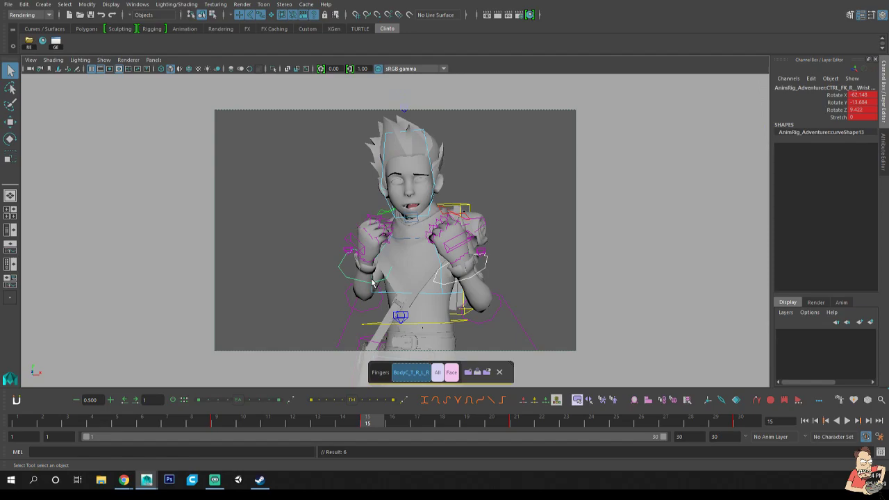
Review the poses at frames 9, 21 and 15, scrub the move from 9 to 15 and select all the body controls.
left_click(225, 412)
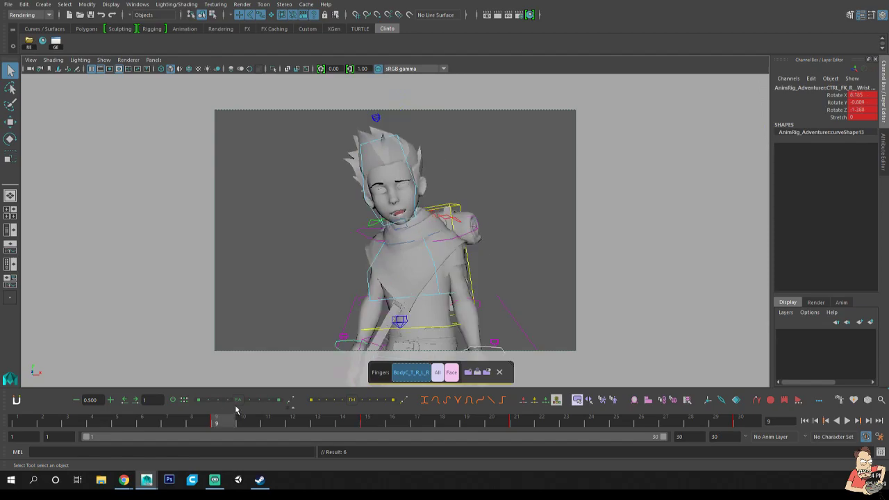
left_click(516, 417)
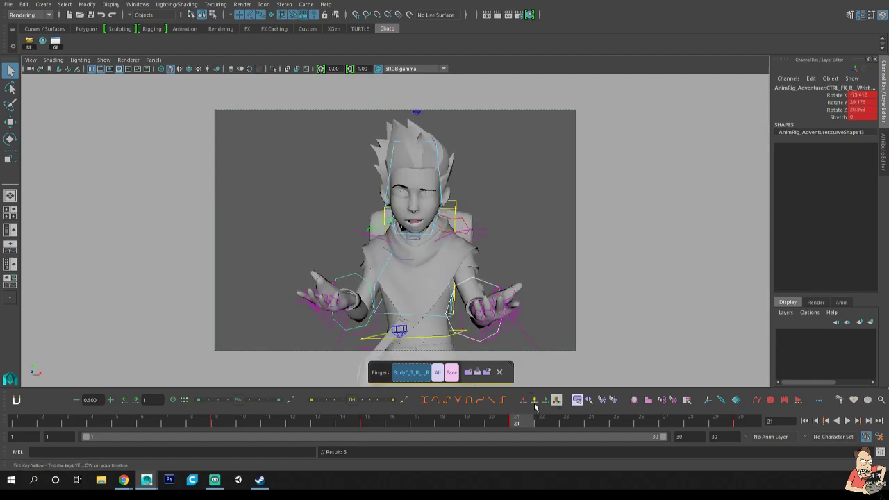
left_click(295, 240)
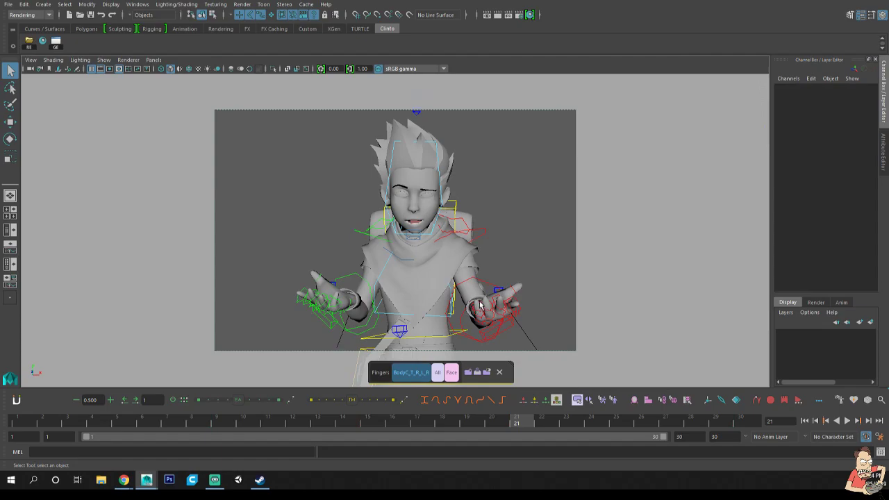
left_click_drag(212, 423, 368, 423)
left_click(394, 373)
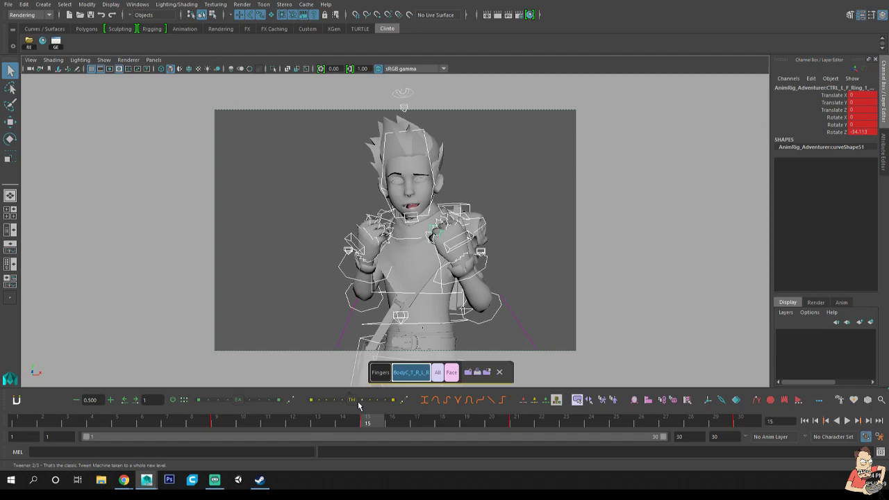
At frame 15, rotate the character's right FK shoulder control to drop the raised arm and key it.
left_click(342, 283)
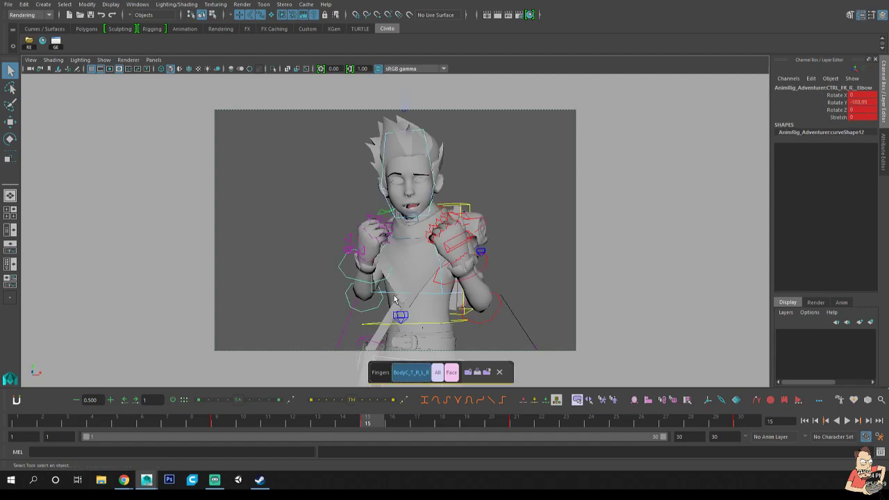
key("e")
key("q")
left_click(393, 223)
left_click(395, 217)
key("e")
left_click_drag(439, 217, 455, 213)
key("s")
key("q")
Rotate and key the right FK elbow at frame 15, and rotate the right wrist to about -41.3, -17.6 and -0.4 in X, Y and Z.
left_click(353, 298)
key("e")
left_click_drag(348, 283, 339, 294)
key("s")
key("q")
left_click(346, 268)
key("e")
left_click_drag(378, 267, 411, 274)
key("q")
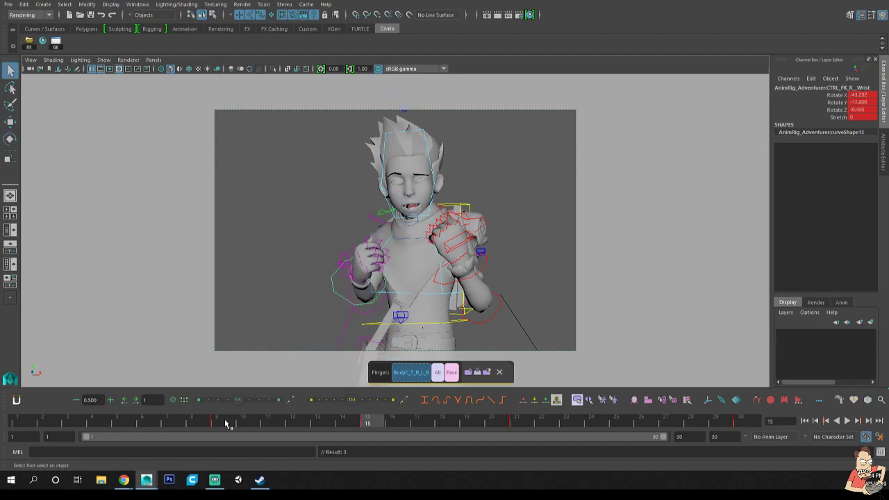
Check the arms against frame 9 and rotate the left FK shoulder at frame 15 to about 11.0, -30.0 and -21.1.
left_click(225, 423)
left_click(502, 264)
left_click(484, 222)
key("e")
left_click_drag(466, 250, 455, 265)
key("q")
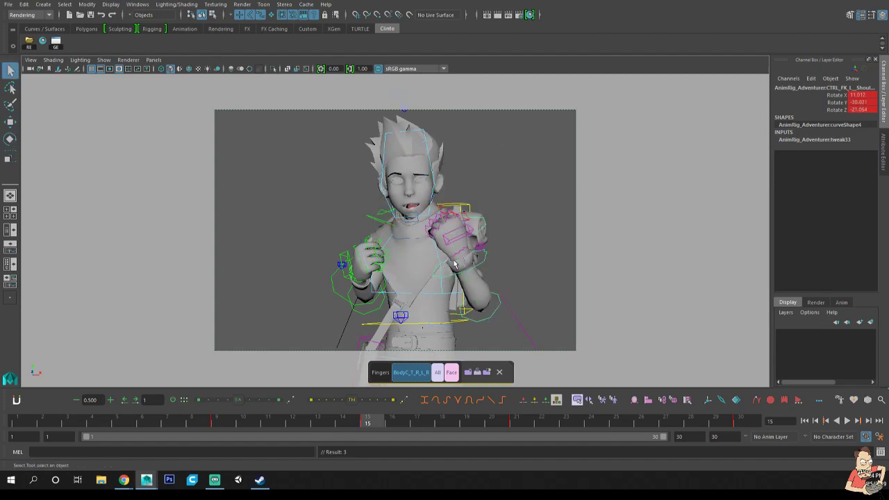
Select all the body controls, review frames 21 and 30, and create a halfway tween pose at frame 18.
left_click(412, 371)
left_click(520, 424)
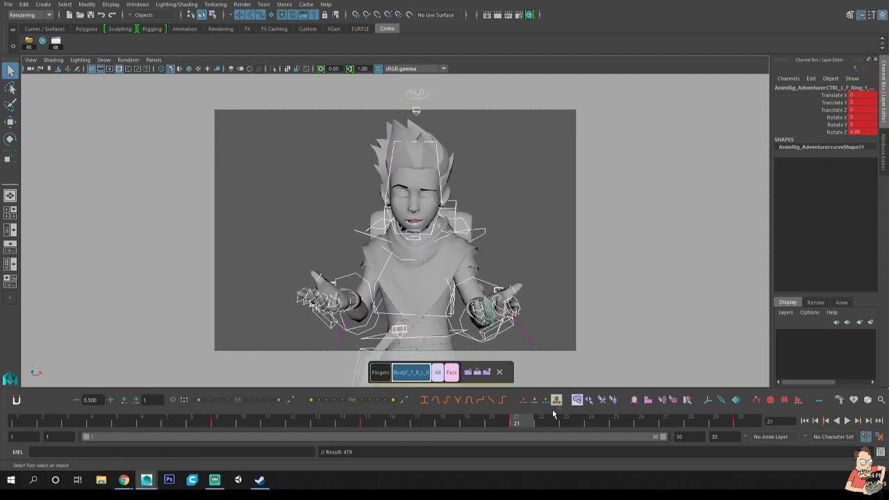
left_click(740, 422)
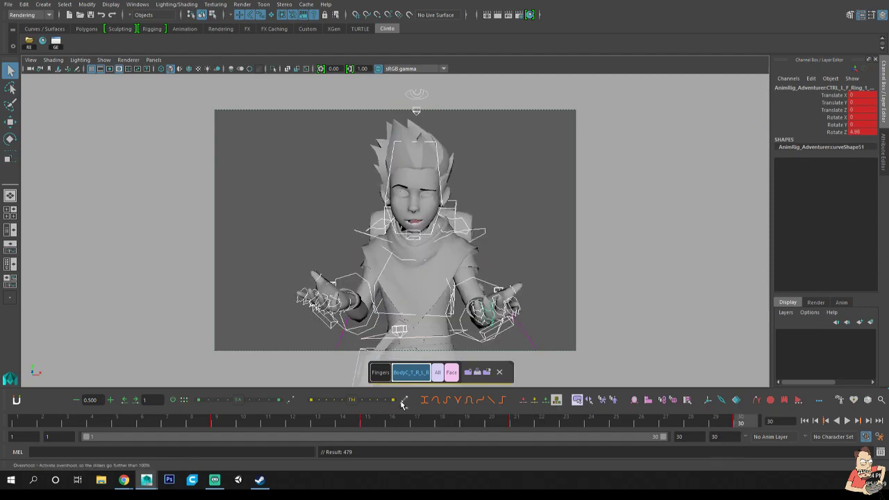
mouse_move(402, 405)
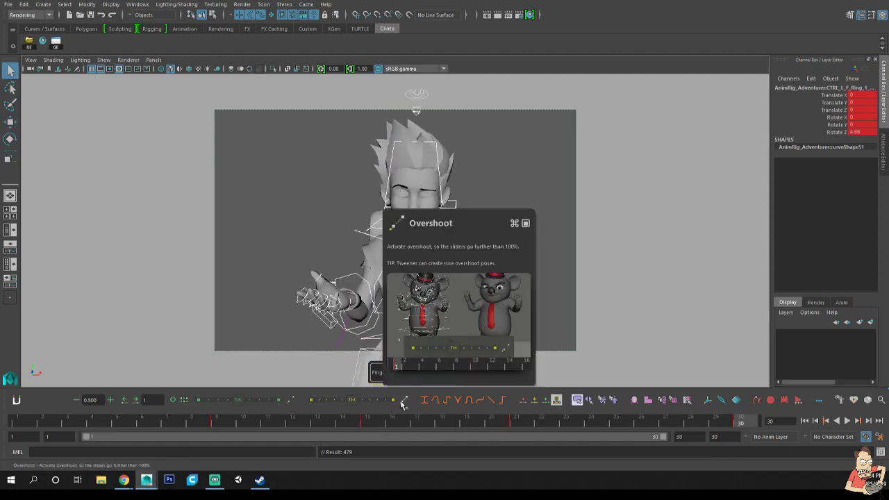
left_click_drag(371, 422, 459, 419)
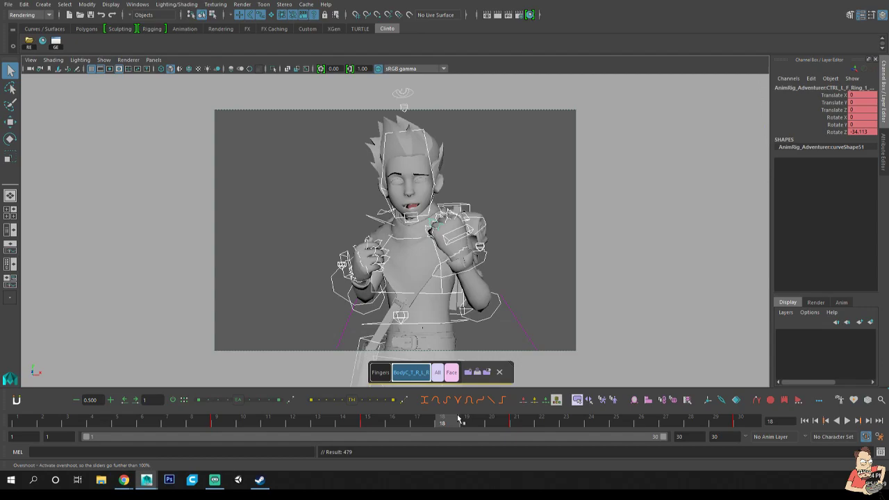
left_click(352, 402)
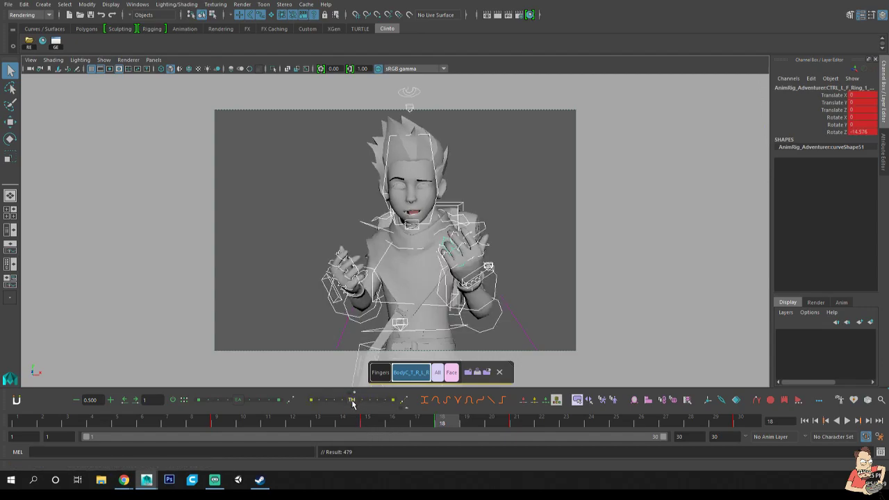
In the Graph Editor, delete the body controls' frame 18 keys and switch their curves to smooth tangents.
key("ctrl+g")
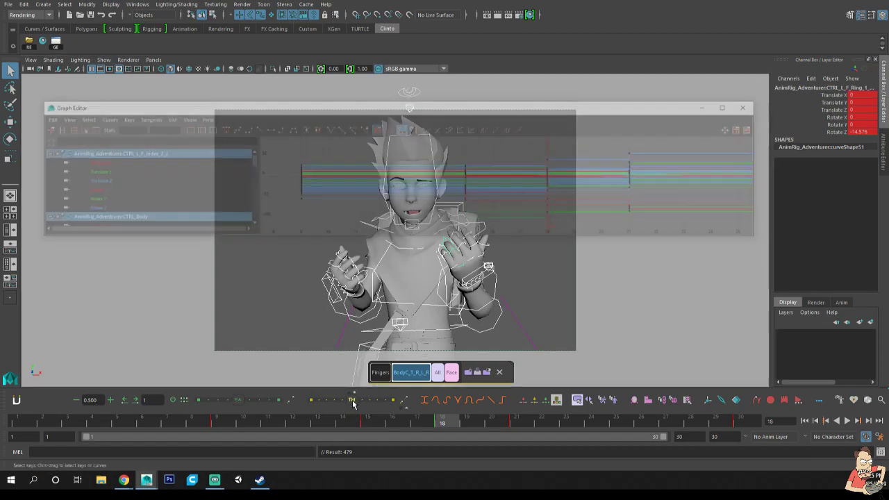
scroll(588, 182, "down", 4)
left_click_drag(543, 160, 519, 218)
key("Delete")
left_click(220, 130)
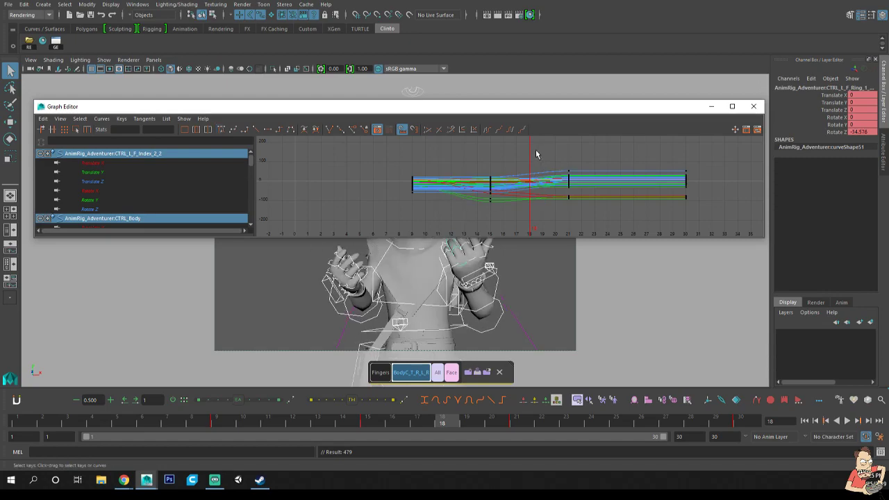
Key the interpolated pose of the body controls at frame 18 and return their curves to stepped tangents.
left_click_drag(536, 148, 551, 193)
right_click(569, 165)
left_click(614, 170)
left_click(279, 129)
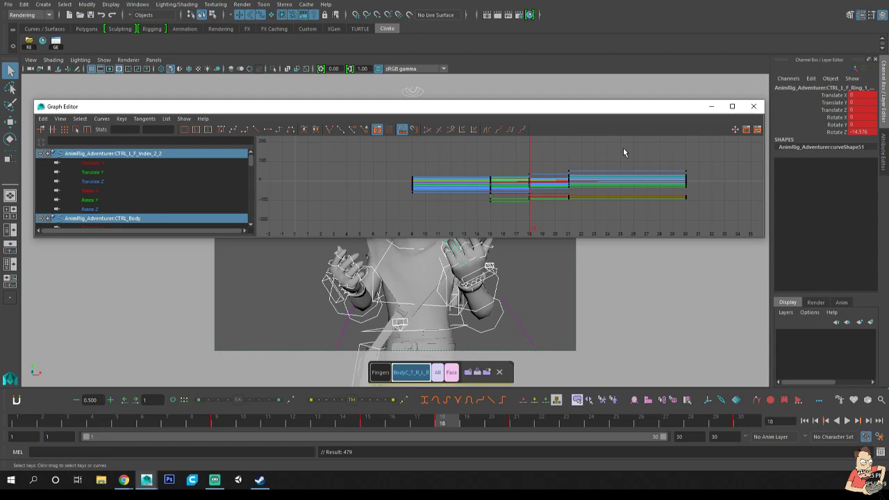
left_click(753, 106)
Compare the key poses at frames 15, 18 and 21 and play back the stepped animation.
key("comma")
key("period")
key("period")
key("comma")
key("comma")
key("period")
key("period")
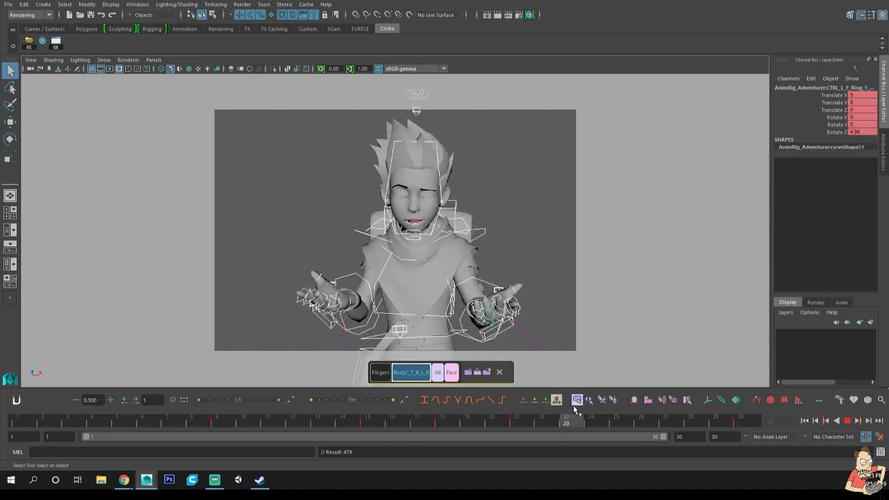
Preview the motion from frame 15 to 18 with smooth tangents on the body controls, and restore stepped tangents.
mouse_move(450, 420)
left_mouse_down()
mouse_move(426, 420)
mouse_move(443, 419)
left_mouse_up()
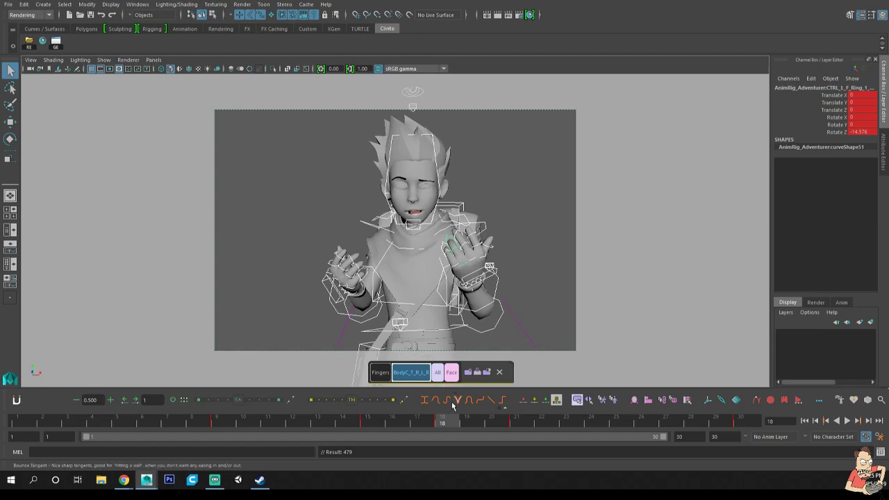
key("g")
left_click(221, 130)
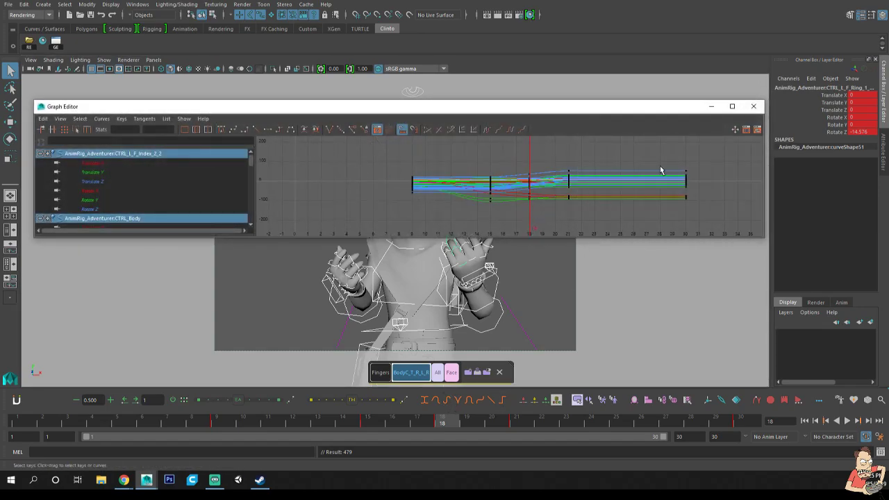
left_click(754, 106)
mouse_move(373, 423)
left_mouse_down()
mouse_move(540, 423)
mouse_move(375, 423)
mouse_move(544, 432)
mouse_move(367, 421)
mouse_move(444, 423)
left_mouse_up()
key("g")
left_click(279, 130)
left_click(753, 106)
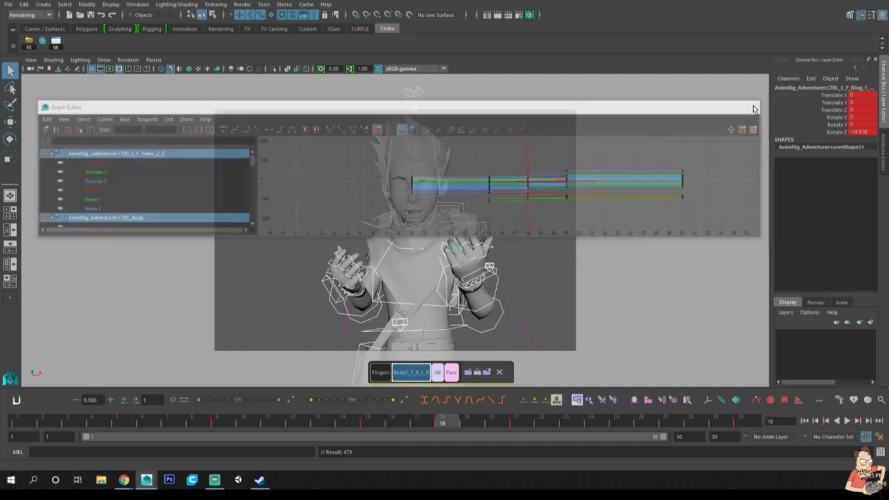
Select the body control and examine the change in pose between frames 9 and 15.
left_click(449, 339)
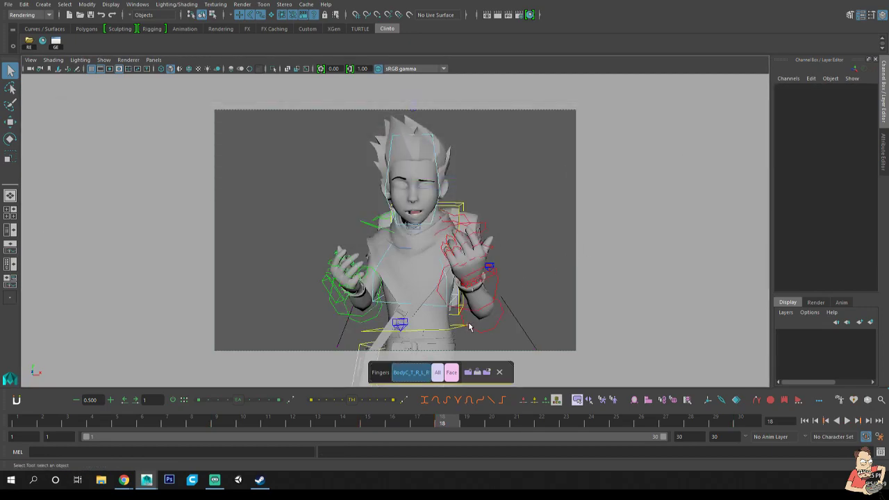
left_click(469, 326)
key("comma")
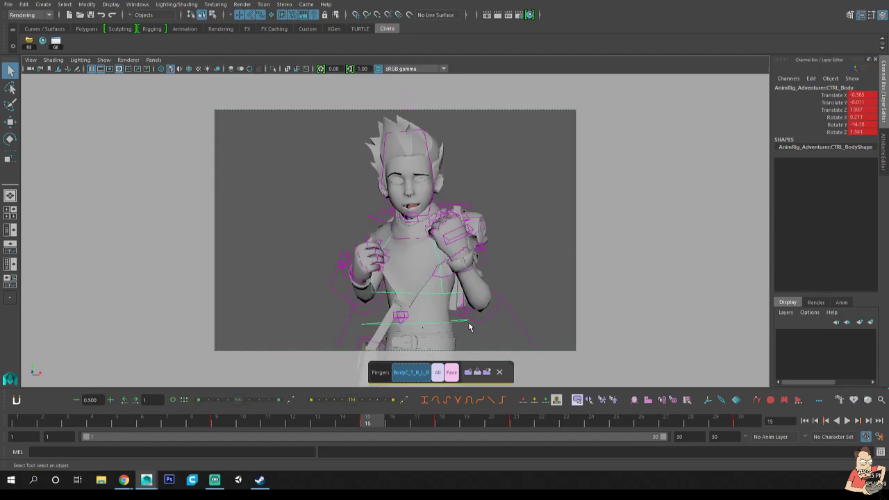
key("comma")
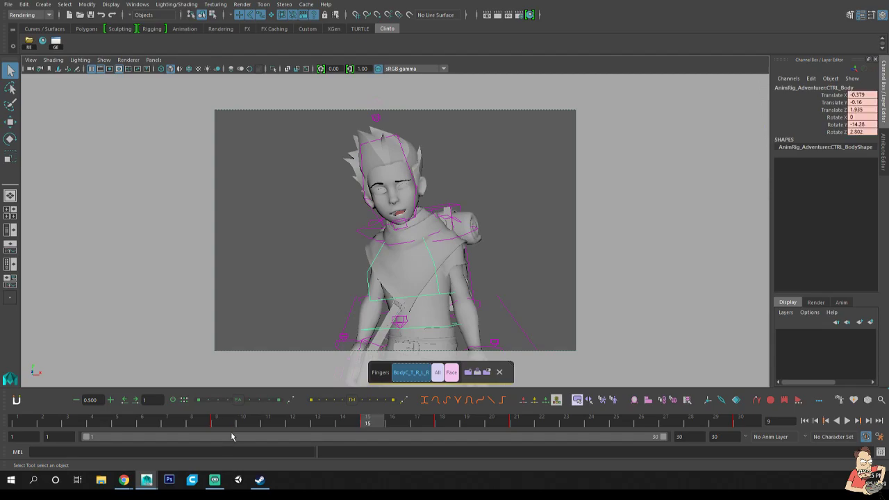
key("period")
key("comma")
key("period")
key("comma")
left_click_drag(222, 422, 399, 421)
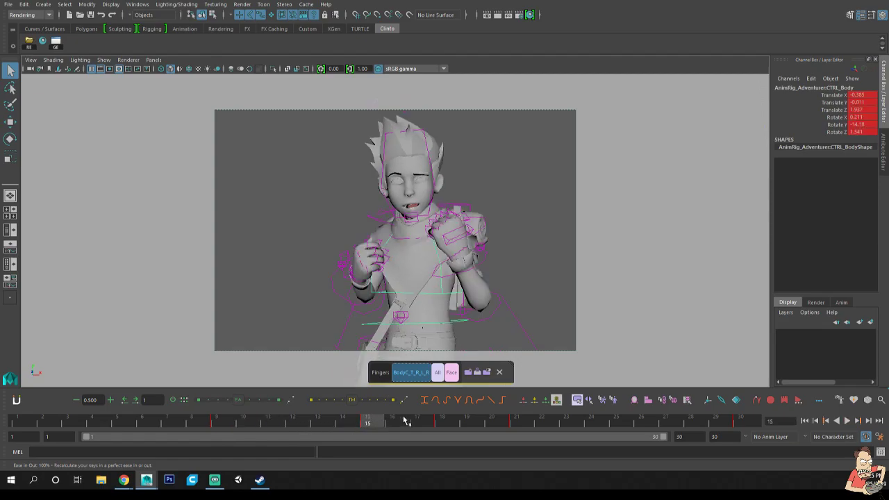
At frame 18, raise the body control to a Translate Y of about -0.108 and key it.
left_click(446, 428)
key("w")
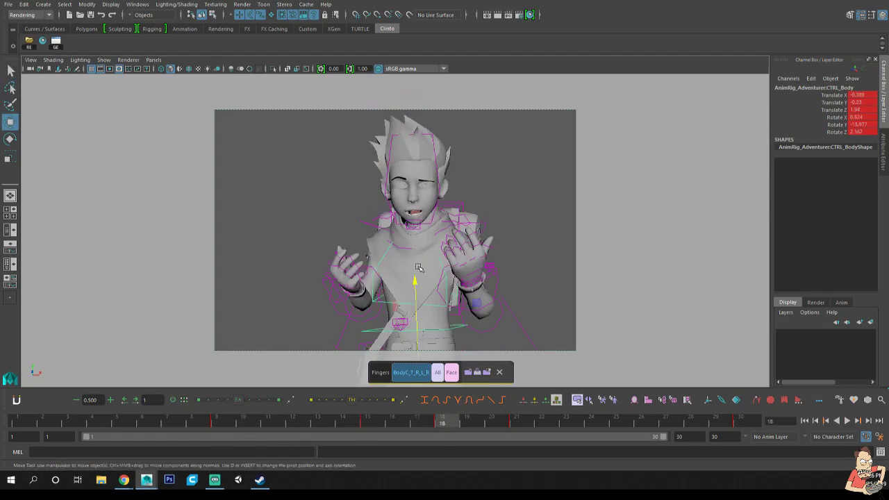
left_click_drag(415, 282, 413, 272)
key("s")
key("q")
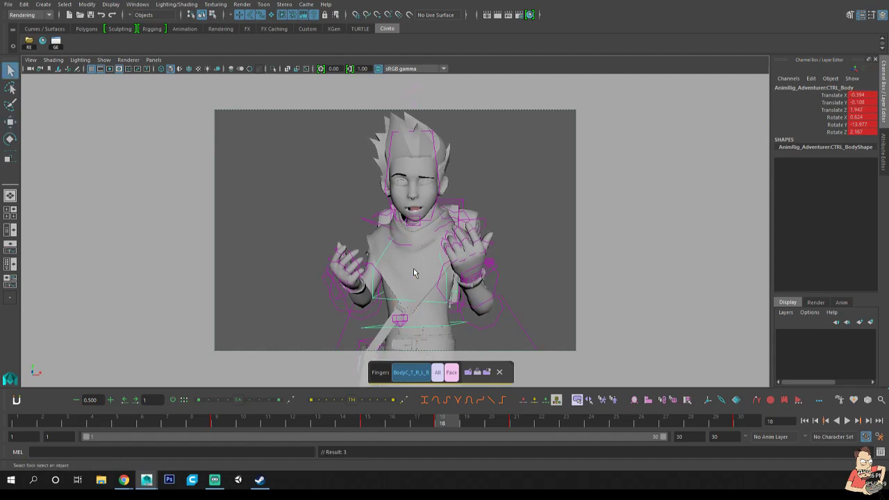
In the Graph Editor, raise the body control's Translate Y key at frame 18 to about -0.044.
key("ctrl+g")
left_click(117, 172)
key("f")
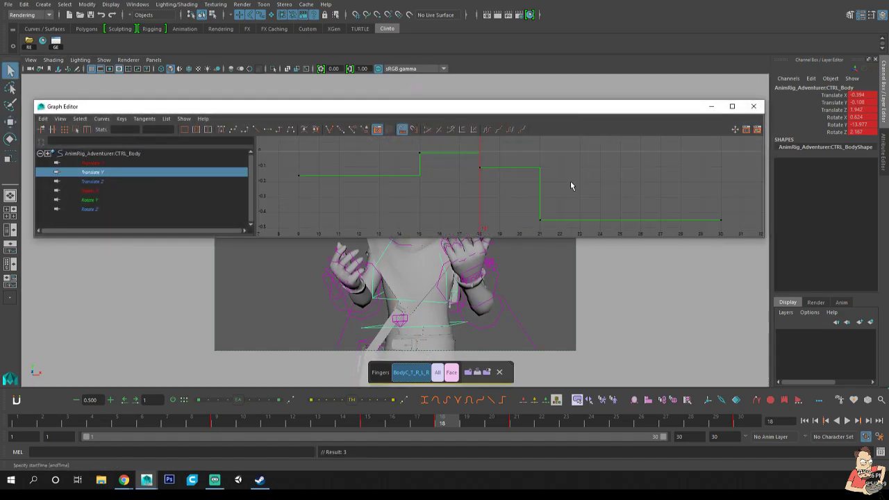
left_click(503, 171)
key("w")
middle_click_drag(566, 179, 568, 173)
left_click(584, 167)
Preview the body's Translate Y curve with smooth tangents, restore stepped tangents and play back the animation.
left_click(221, 130)
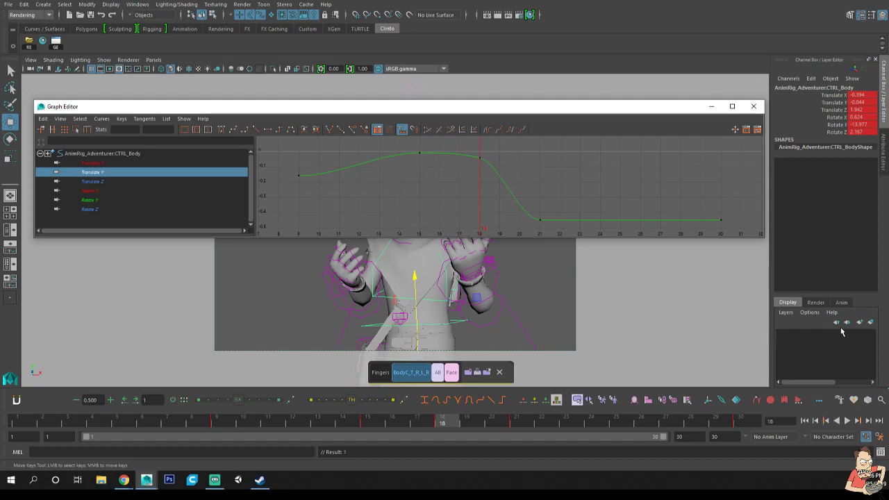
left_click(290, 129)
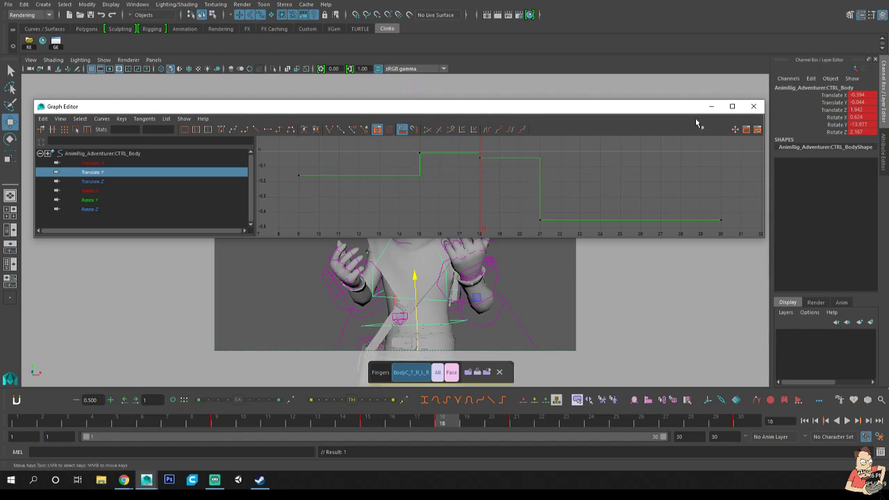
left_click(754, 107)
key("q")
key("alt+v")
At frame 18, rotate the chest control to a Rotate X of about 7.5 and key it.
left_click(444, 423)
key("e")
left_click(438, 278)
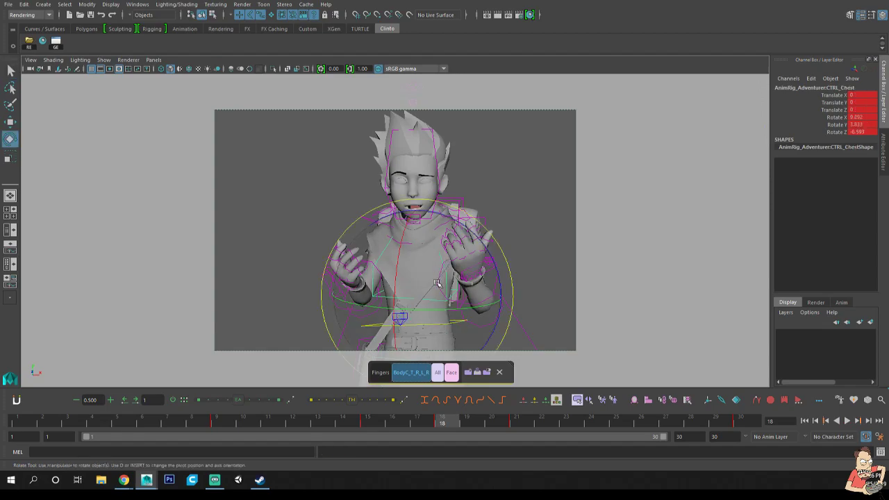
left_click_drag(437, 278, 440, 276)
key("s")
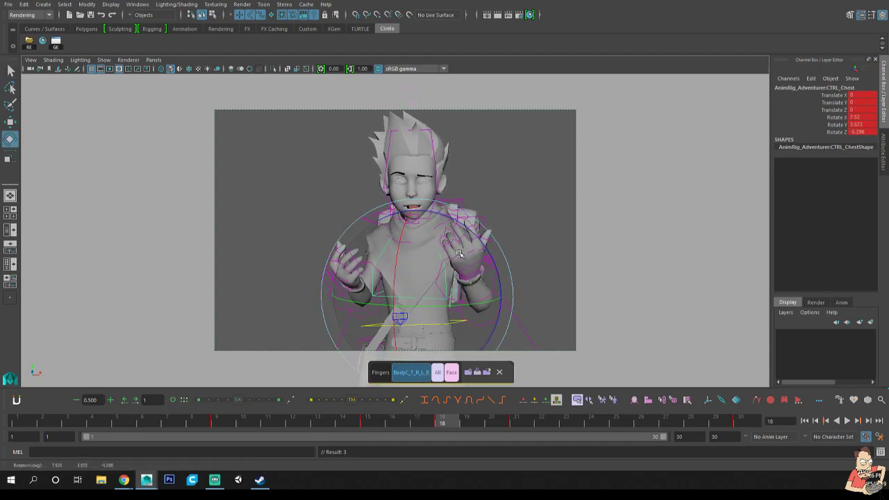
Adjust the chest control's rotation at frame 18 further while comparing the pose with the neighbouring key frames.
key("comma")
key("comma")
key("period")
key("period")
key("period")
key("comma")
left_click_drag(465, 275, 471, 269)
key("comma")
key("comma")
key("period")
key("period")
key("comma")
key("period")
Tween the body control's Translate X and Translate Z keys at frame 18, bringing Translate X to about -0.391.
left_click(455, 326)
key("w")
key("shift+g")
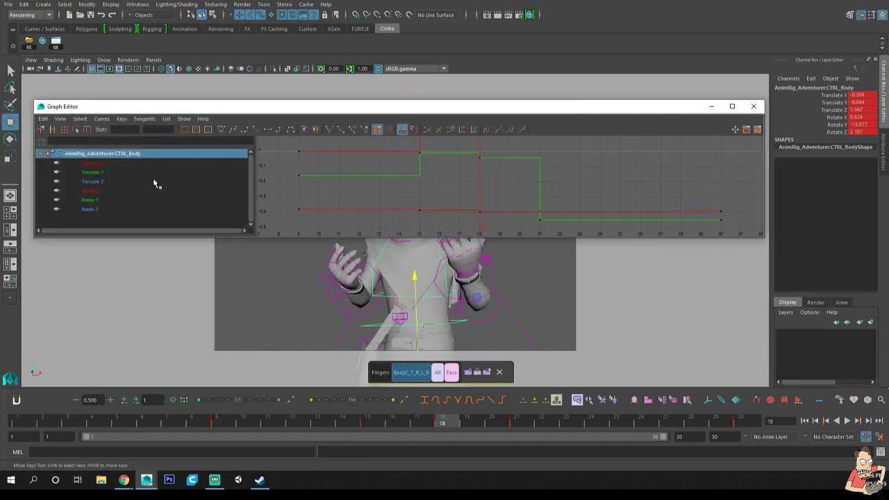
left_click(102, 163)
left_click(101, 181, "ctrl")
key("f")
left_click_drag(535, 154, 443, 218)
left_click(376, 400)
key("q")
Lower the body control's Translate Y key at frame 18 to about -0.105 in the Graph Editor.
left_click(134, 173)
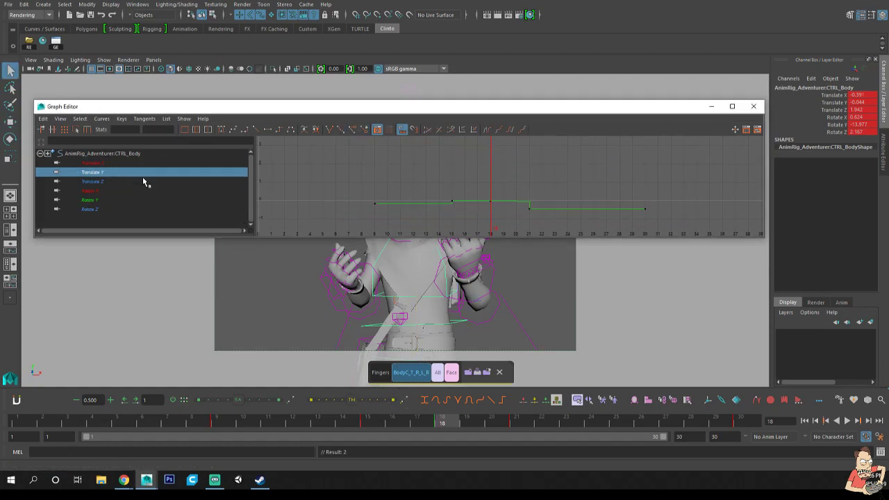
left_click_drag(507, 186, 479, 214)
key("f")
key("w")
middle_click_drag(610, 168, 609, 172)
Compare the poses at frames 15, 18 and 21 and raise the body's frame 18 Translate Y key to about -0.093.
key("comma")
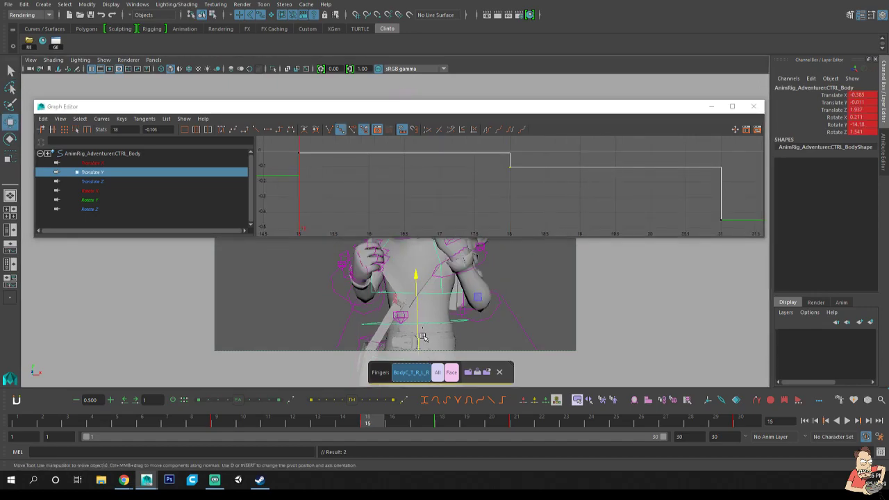
key("period")
key("period")
key("comma")
key("comma")
key("period")
middle_click_drag(522, 182, 522, 179)
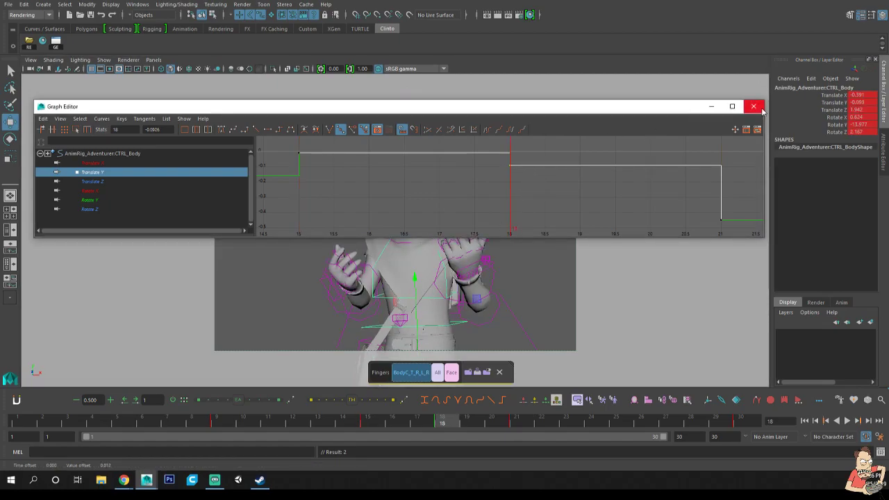
left_click(760, 110)
key("q")
Tween the body control's rotation keys at frame 18 toward the frame 21 pose, bringing Rotate Z to about 2.585, and play back the motion.
left_click(439, 326)
left_click(467, 325)
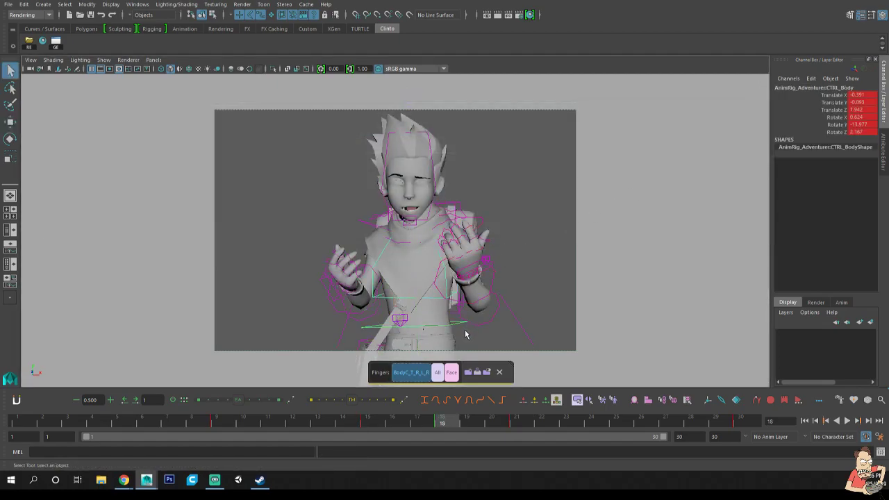
left_click(56, 43)
left_click_drag(97, 191, 99, 209)
scroll(540, 167, "down", 4)
key("a")
left_click_drag(495, 145, 463, 232)
left_click(383, 402)
left_click(753, 106)
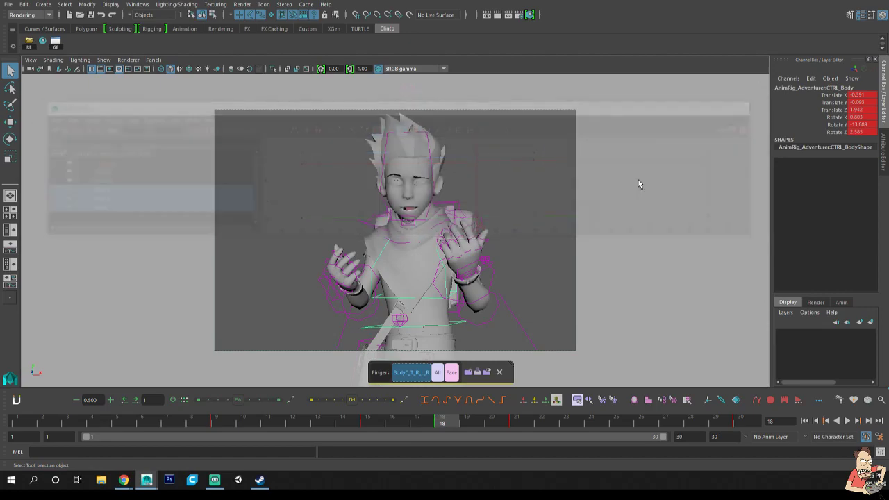
left_click_drag(354, 423, 469, 420)
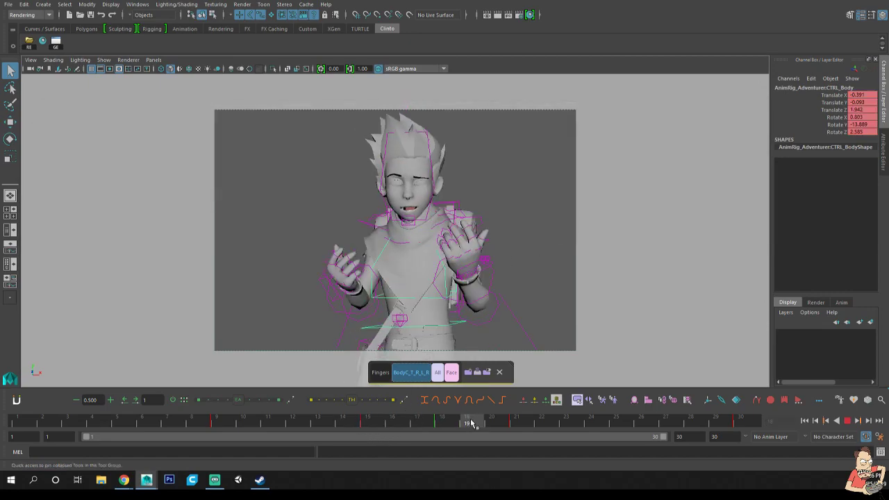
key("alt+v")
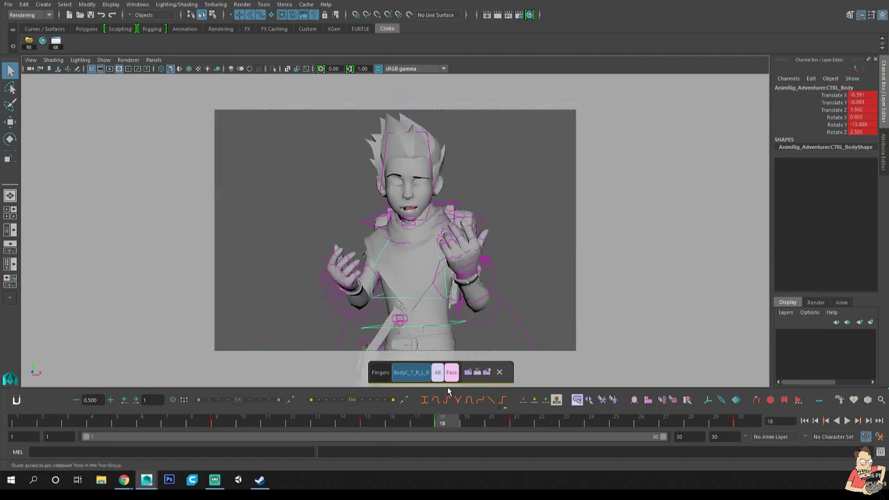
left_click_drag(522, 425, 438, 427)
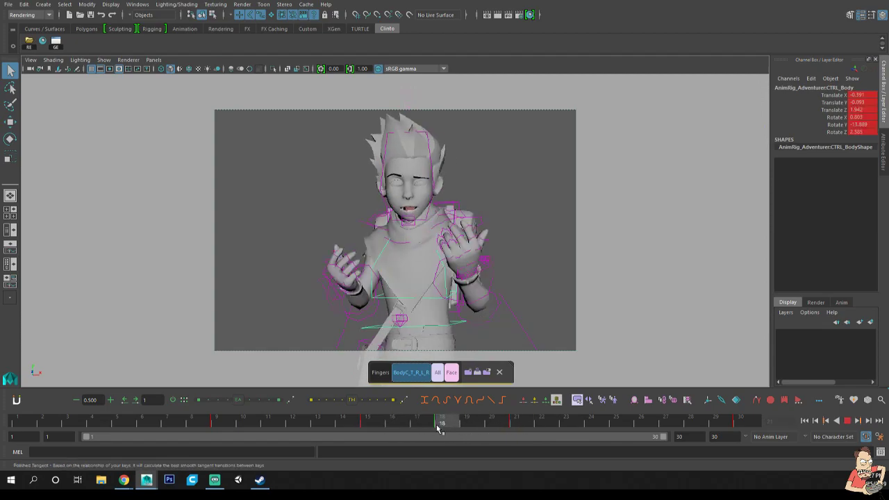
Rotate and key the chest control at frame 18 with Rotate X about 7.352 and Rotate Z about -5.341, comparing neighbouring key poses.
left_click(438, 299)
key("e")
left_click(353, 400)
key("q")
left_click_drag(379, 419, 444, 423)
key("e")
left_click_drag(403, 319, 415, 323)
key("s")
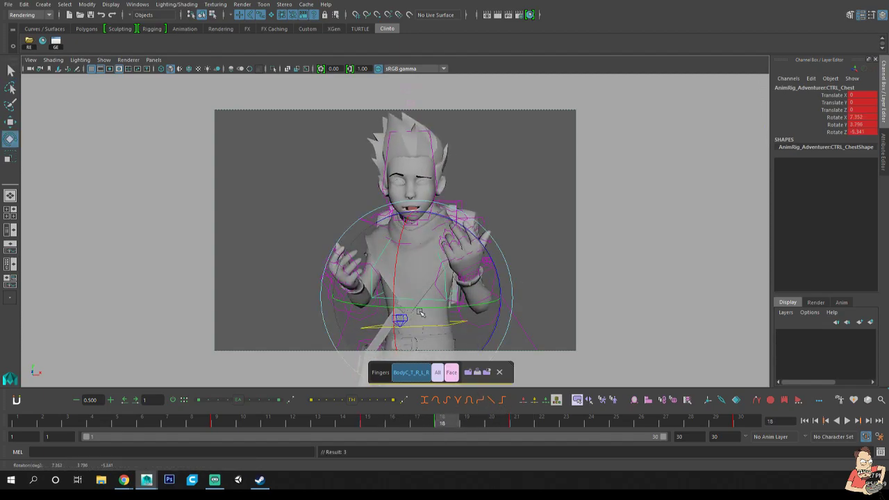
key("q")
key("comma")
key("period")
key("period")
key("comma")
key("comma")
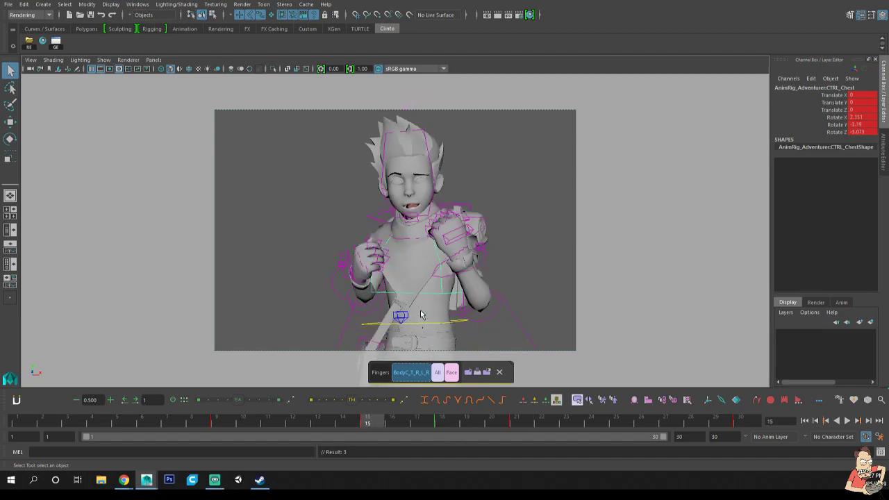
Rotate the head control at frame 18, bringing Rotate X to about 8.21, and compare it with the frame 15 pose.
key("period")
left_click(442, 221)
key("e")
left_click_drag(442, 234, 443, 214)
key("q")
key("comma")
key("period")
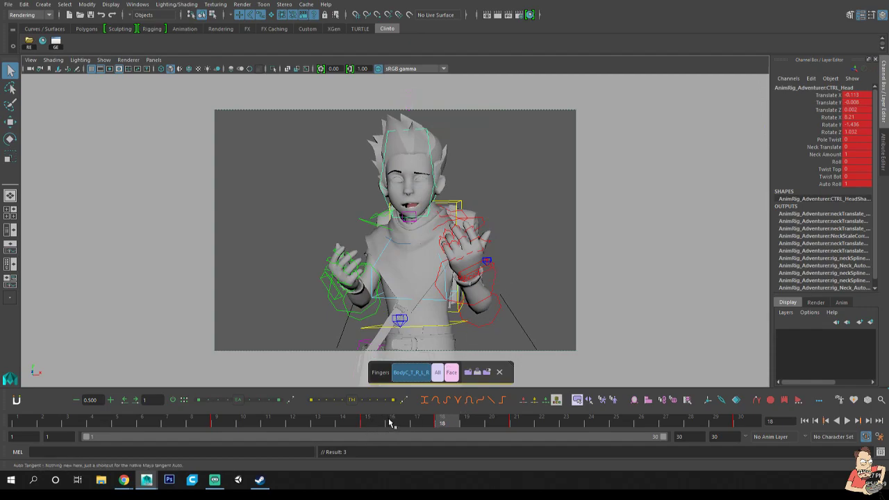
Tween the left FK shoulder at frame 18 toward the frame 21 pose, bringing Rotate Y to about -22.266.
left_click(496, 223)
left_click(503, 225)
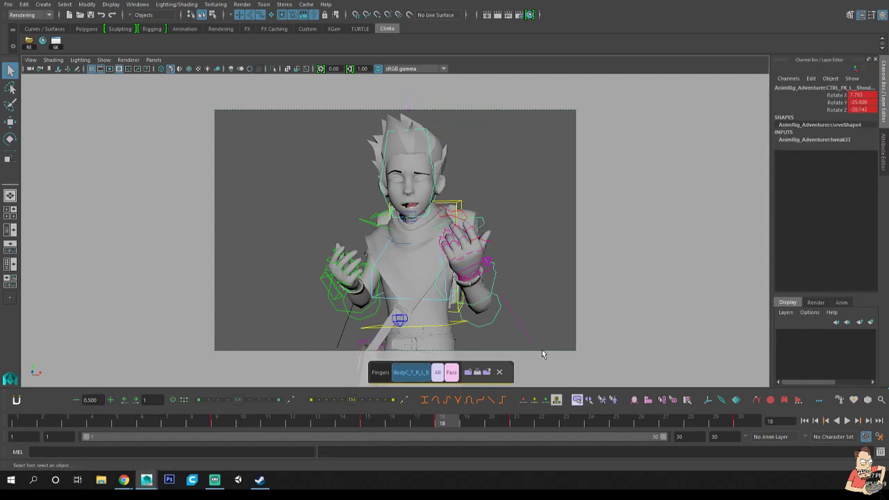
left_click(374, 417)
left_click(446, 424)
left_click(518, 420)
left_click_drag(398, 421, 442, 422)
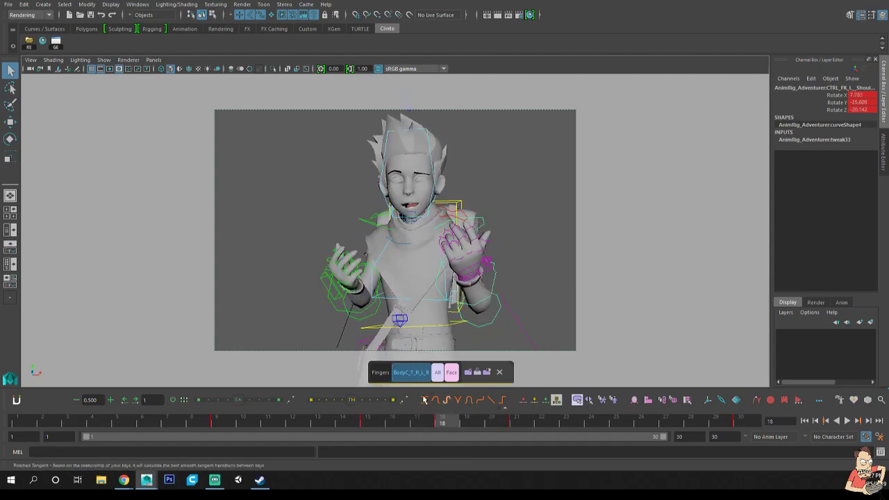
left_click(387, 402)
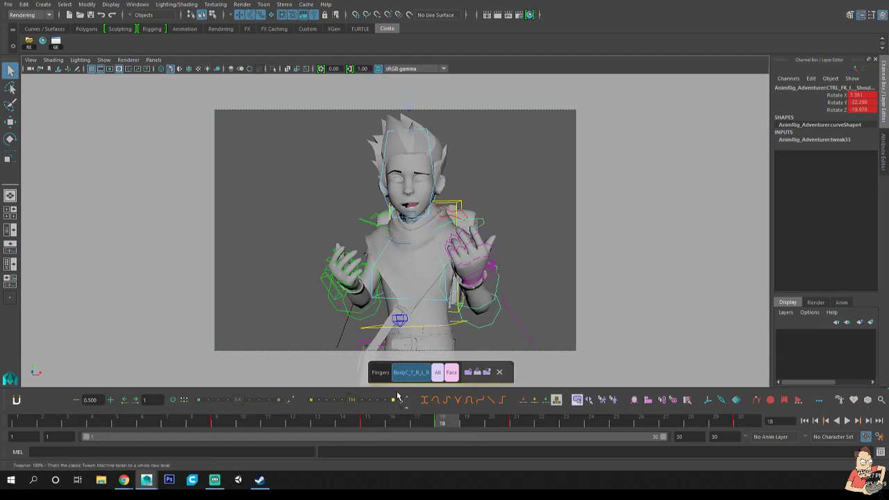
Adjust the left FK elbow at frame 18 and rotate the left FK wrist, bringing its Rotate X to about -81.373.
left_click(489, 321)
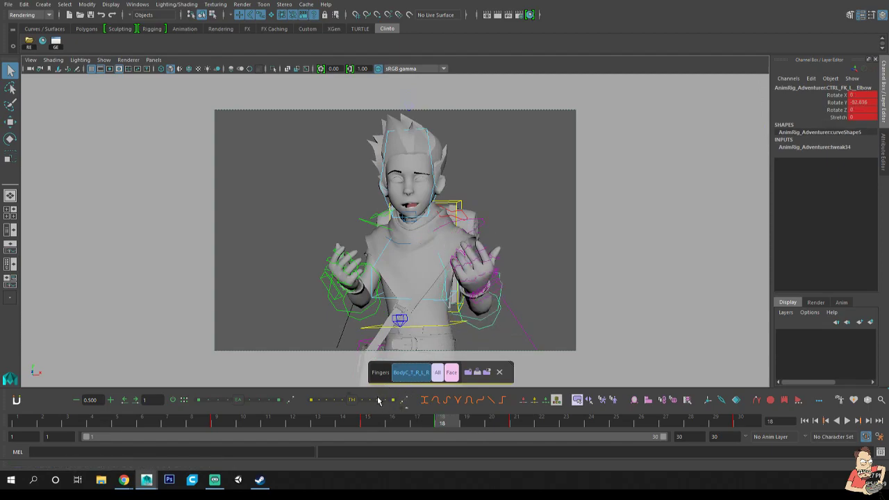
left_click(495, 329)
key("e")
left_click_drag(500, 332, 494, 317)
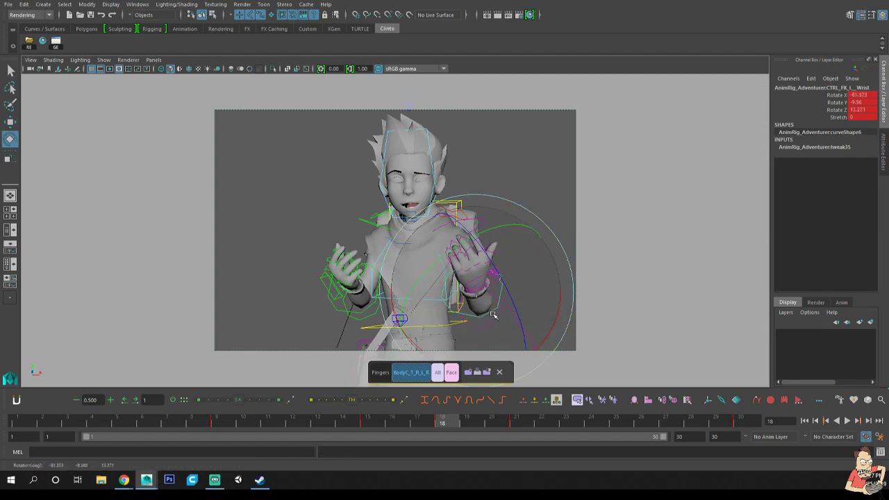
key("q")
Tween the left hand's finger controls at frame 18 toward the frame 15 pose and compare the neighbouring key frames.
left_click(380, 372)
left_click_drag(270, 219, 369, 334)
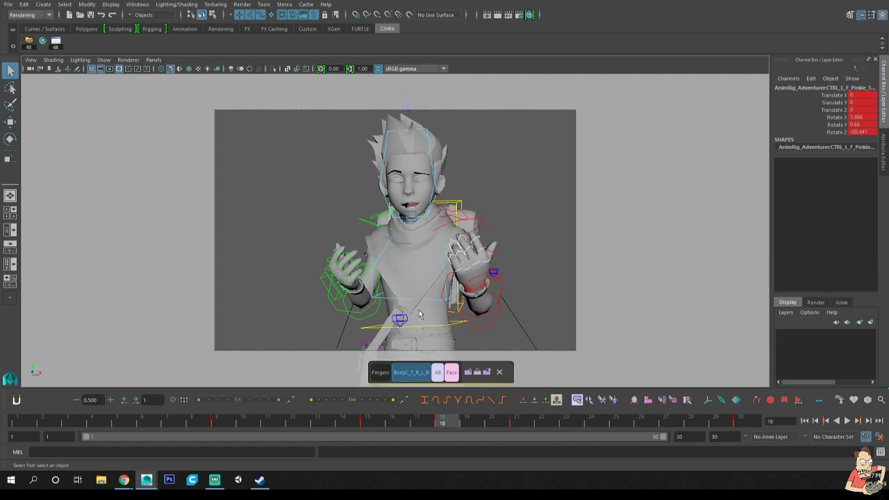
left_click(325, 403)
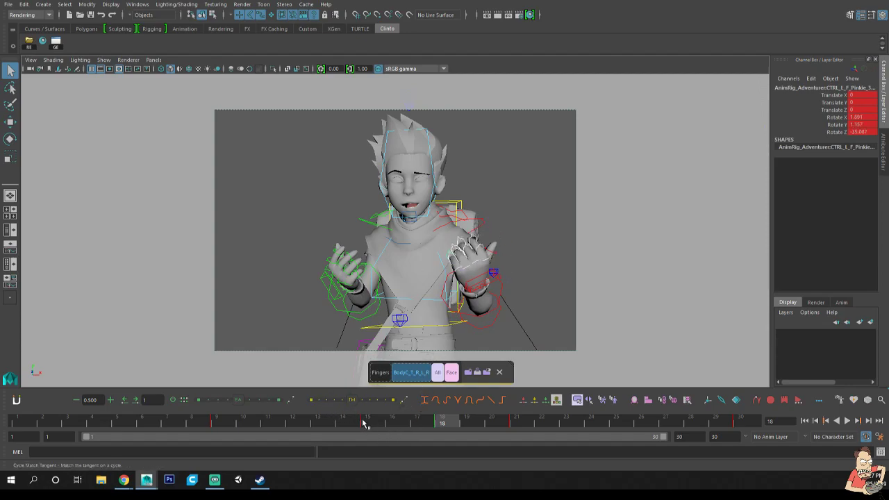
left_click(365, 422)
key("period")
key("period")
key("comma")
key("comma")
key("period")
Rotate the right FK shoulder control at frame 18 to raise the right arm.
left_click(377, 314)
left_click(372, 226)
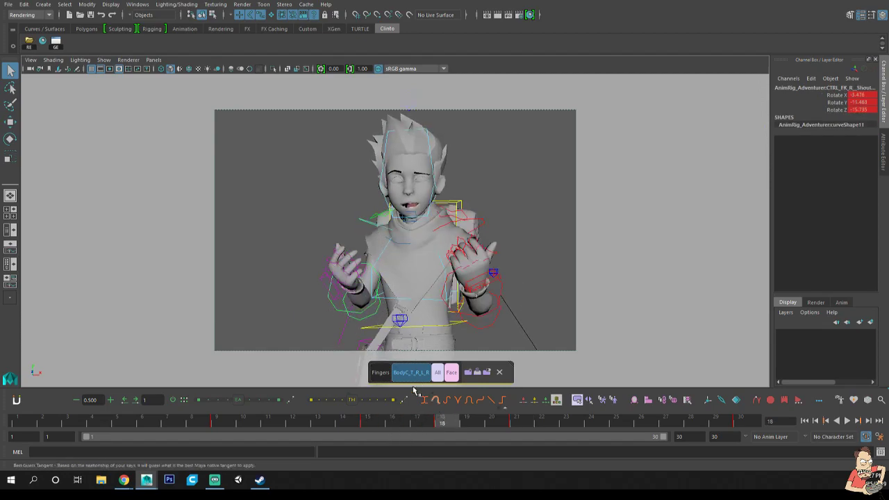
key("e")
mouse_move(356, 276)
left_mouse_down()
mouse_move(370, 283)
mouse_move(339, 275)
mouse_move(339, 262)
mouse_move(346, 264)
left_mouse_up()
key("q")
Rotate the right FK elbow and wrist at frame 18, and tween the right hand's fingers toward the frame 15 pose.
left_click(371, 311)
key("e")
key("q")
left_click(330, 282)
key("e")
key("q")
left_click(379, 373)
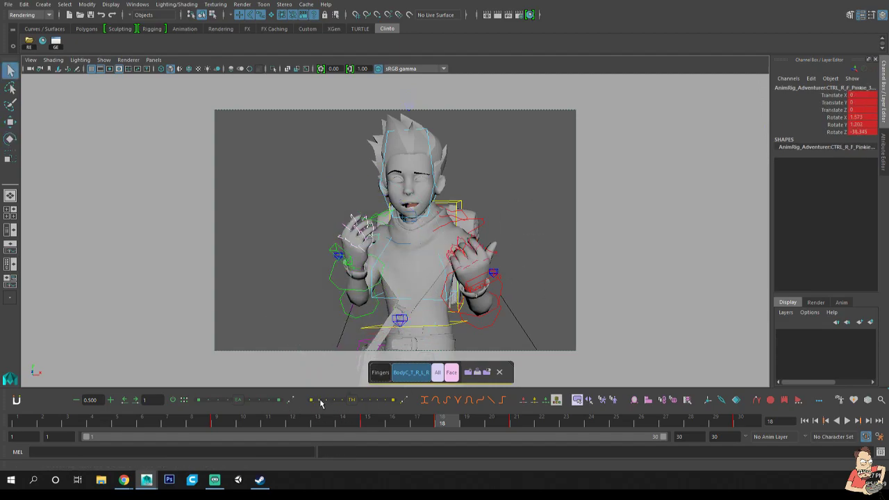
left_click(321, 401)
Examine the key poses from frame 9 through frames 15, 18 and 21, checking how the arms and hands progress.
left_click(224, 419)
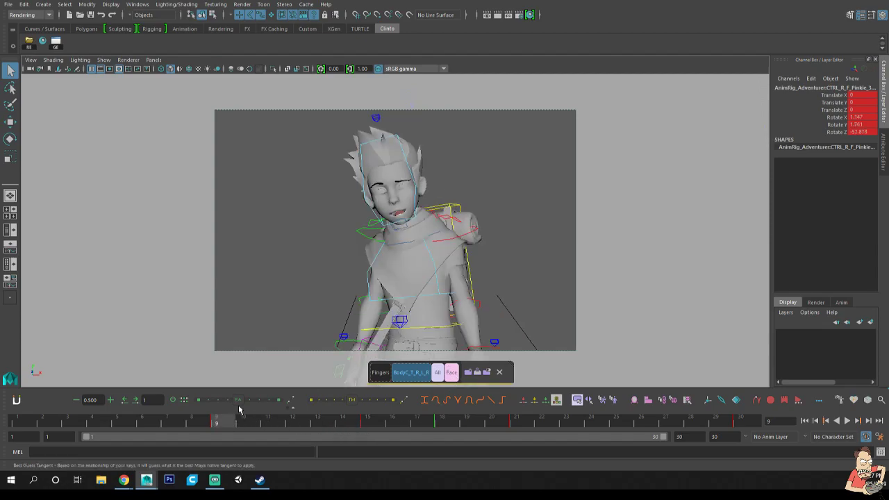
key("period")
key("period")
key("period")
key("comma")
key("comma")
key("period")
key("period")
key("period")
key("comma")
key("comma")
key("period")
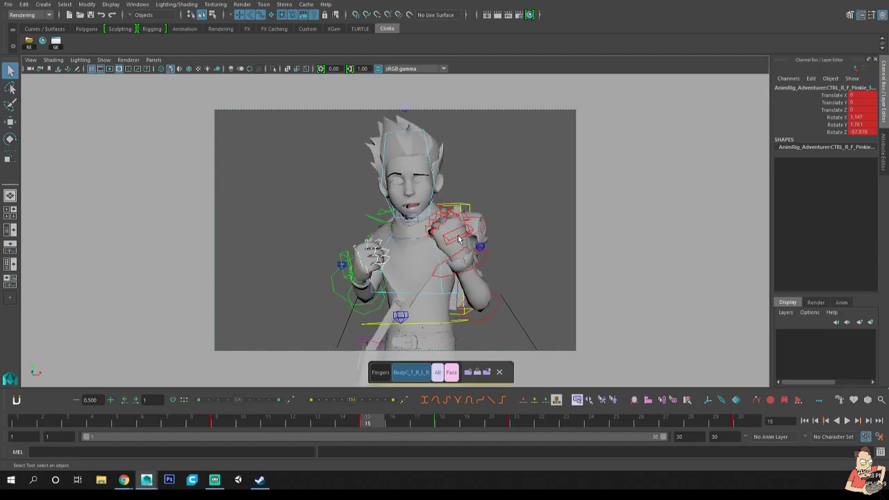
key("period")
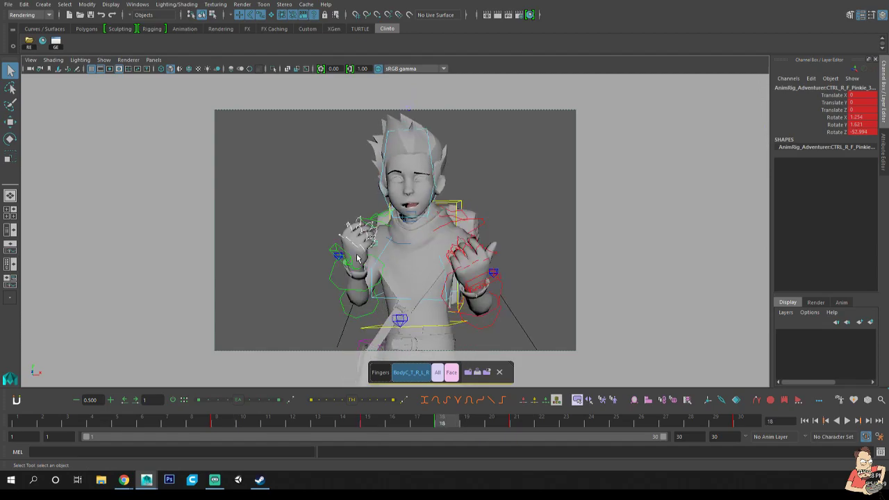
key("period")
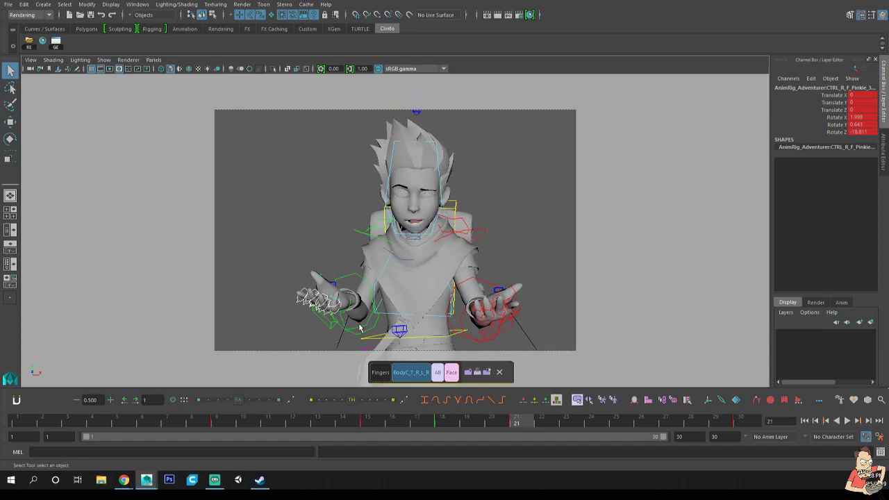
key("period")
key("comma")
key("comma")
key("comma")
key("period")
key("comma")
key("comma")
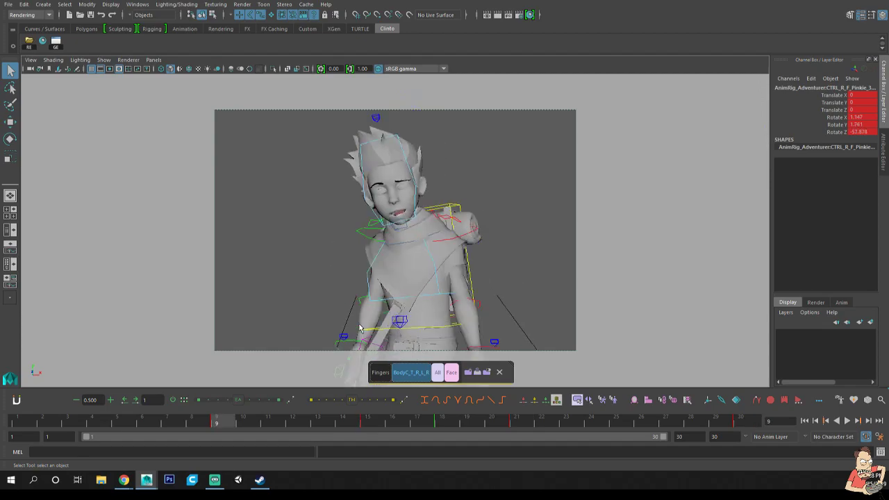
key("period")
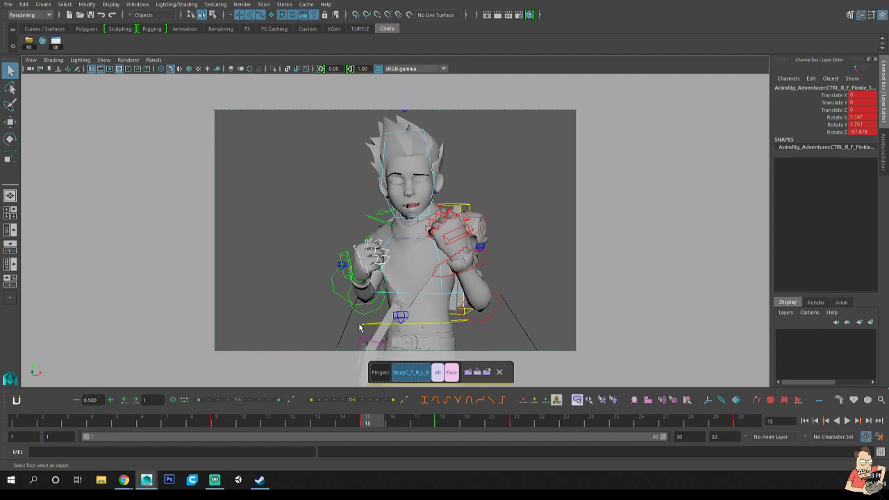
Preview the frame 15 pose with textures and return to the plain shaded display.
key("6")
left_click(545, 229)
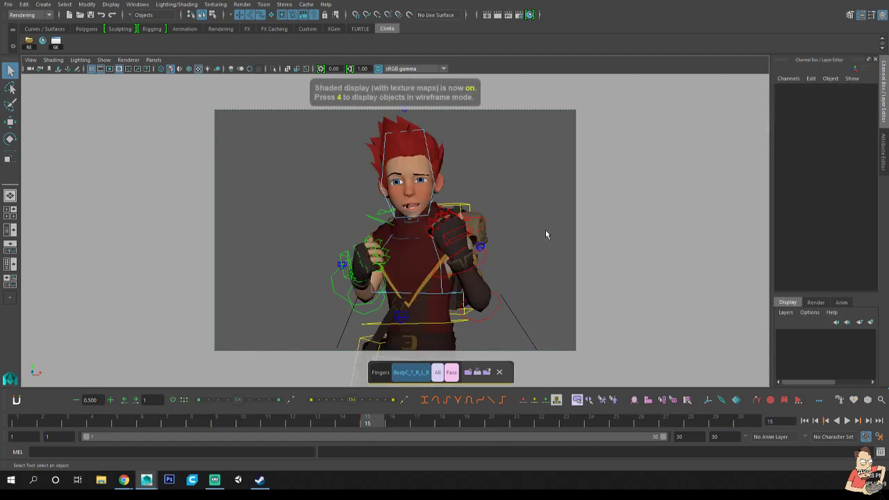
key("5")
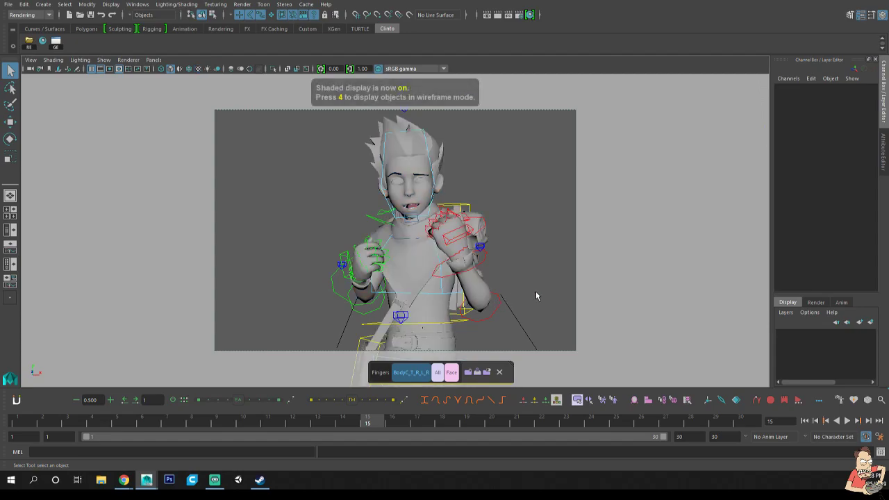
Select all body controls and key them at frame 18, comparing the pose with frames 15 and 21.
left_click(426, 369)
left_click(443, 420)
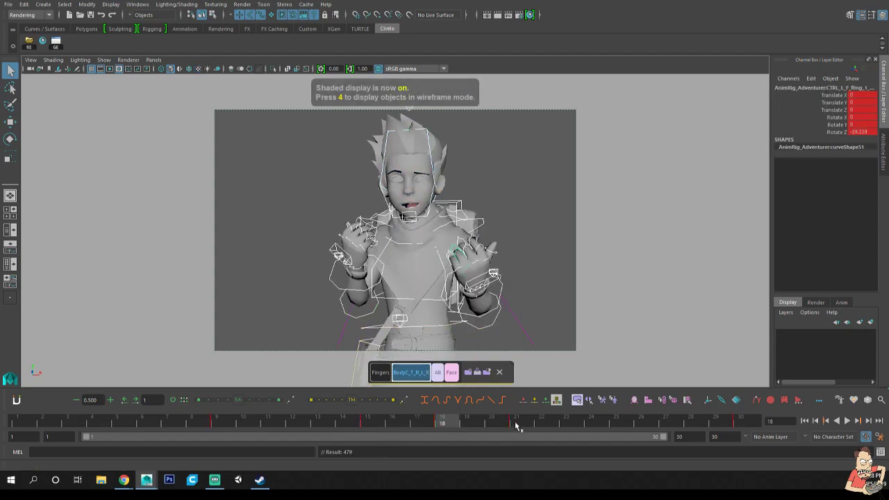
left_click(516, 425)
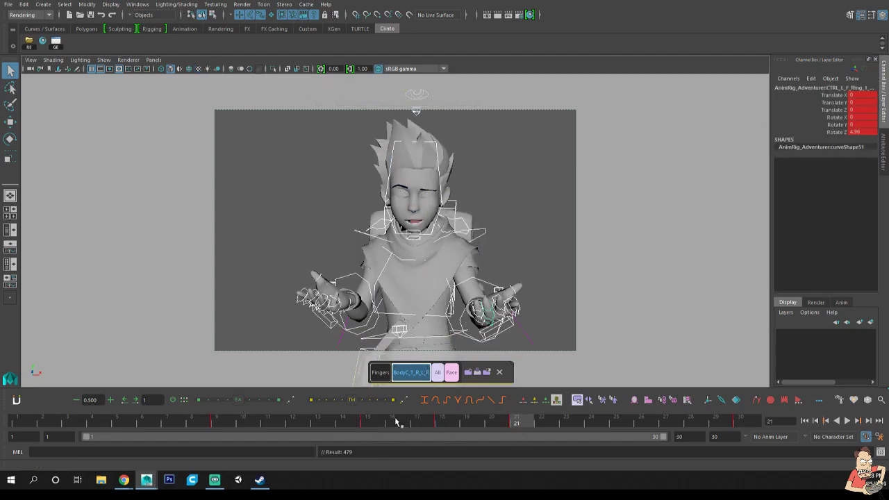
left_click(371, 422)
left_click(439, 421)
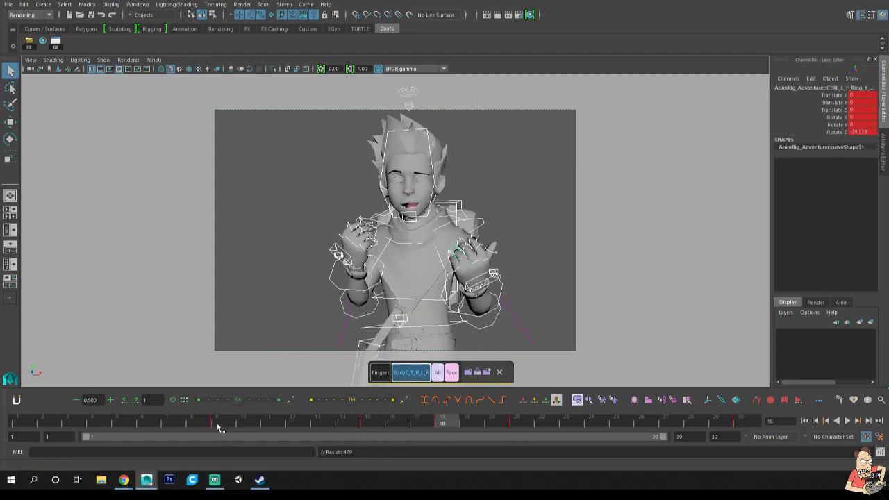
Create a breakdown pose at frame 12 by tweening all body controls halfway between frames 9 and 15.
left_click(218, 427)
left_click(291, 420)
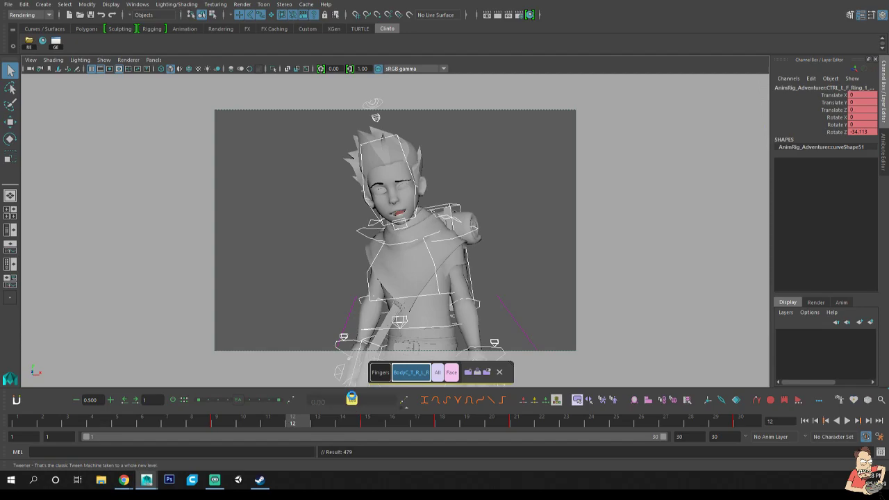
left_click(353, 399)
left_click(507, 298)
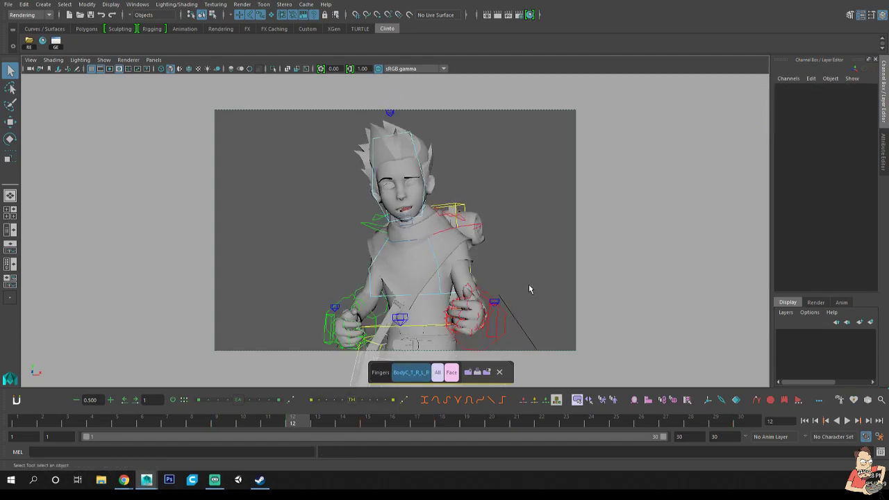
Compare the frame 12 breakdown with the key poses at frames 9 and 15.
left_click(452, 372)
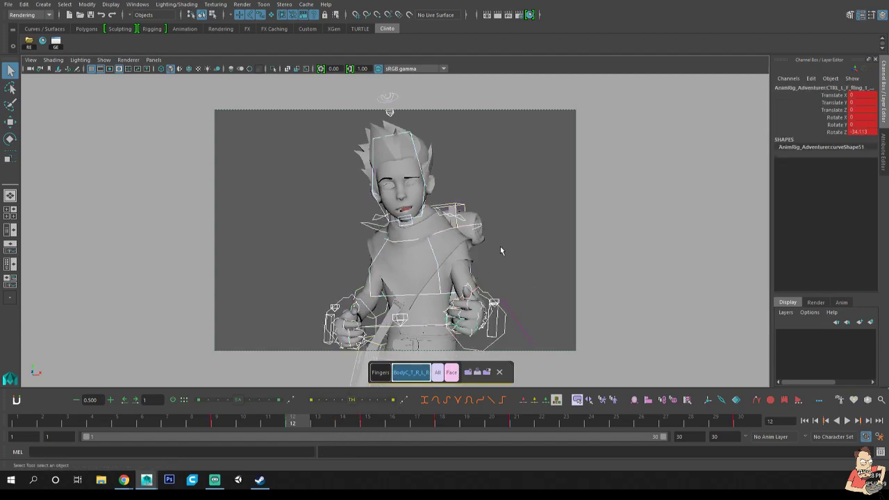
key("comma")
key("period")
key("period")
key("comma")
key("comma")
key("period")
left_click(484, 300)
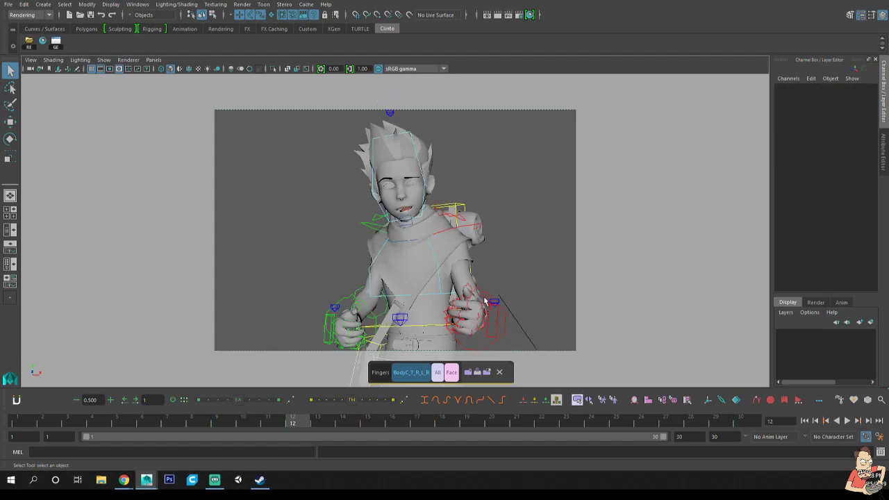
Tween the left FK shoulder at frame 12 toward the frame 15 pose, bringing Rotate Y to about -18.025.
left_click(471, 232)
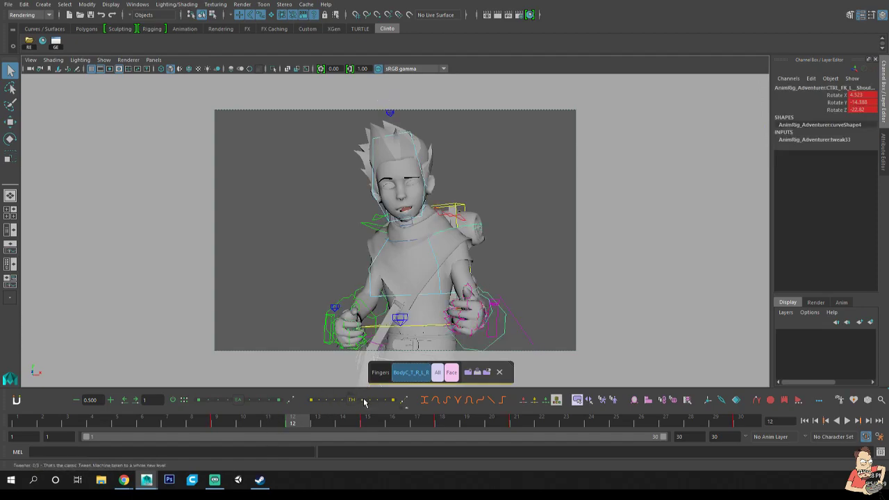
left_click_drag(356, 401, 373, 402)
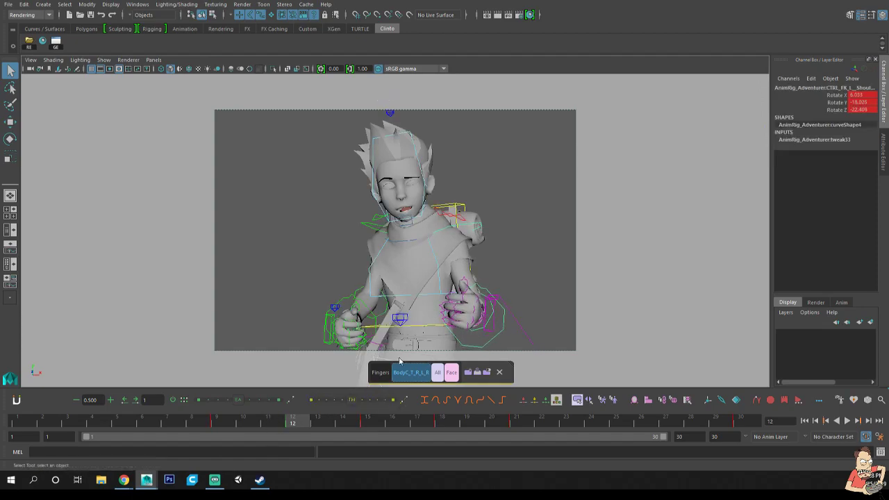
Rotate the left collar control at frame 12 to a Rotate Z of about 7.056 and key it.
left_click(463, 221)
key("e")
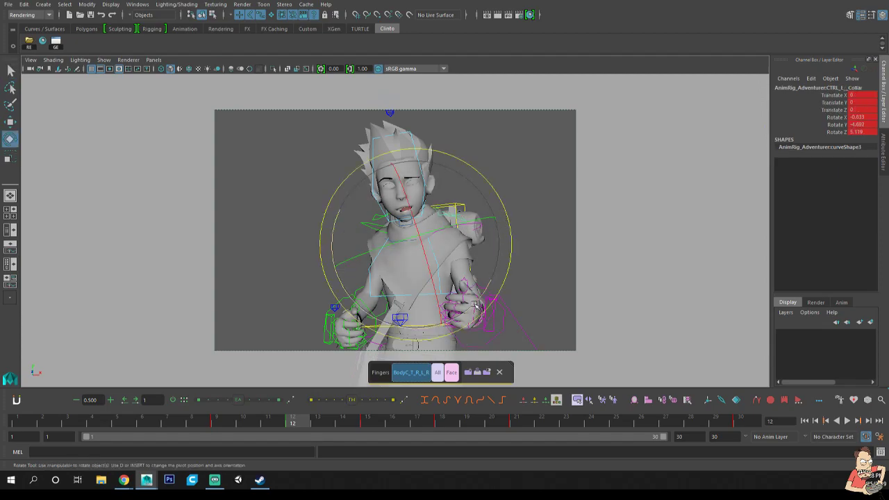
left_click_drag(476, 304, 477, 304)
key("s")
key("q")
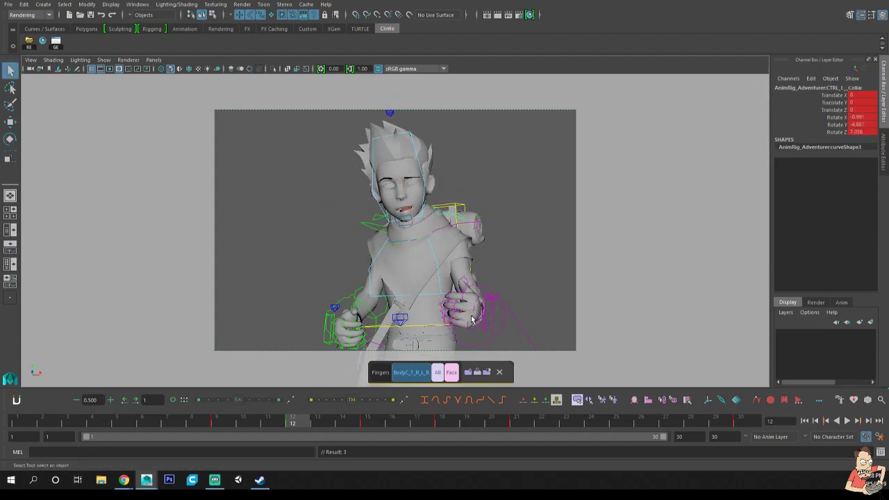
Rotate the left FK wrist at frame 12 to turn the hand inward in the breakdown pose.
left_click(500, 336)
left_click(477, 332)
key("e")
left_click_drag(476, 305, 476, 304)
key("q")
left_click(487, 341)
key("e")
left_click_drag(494, 250, 452, 269)
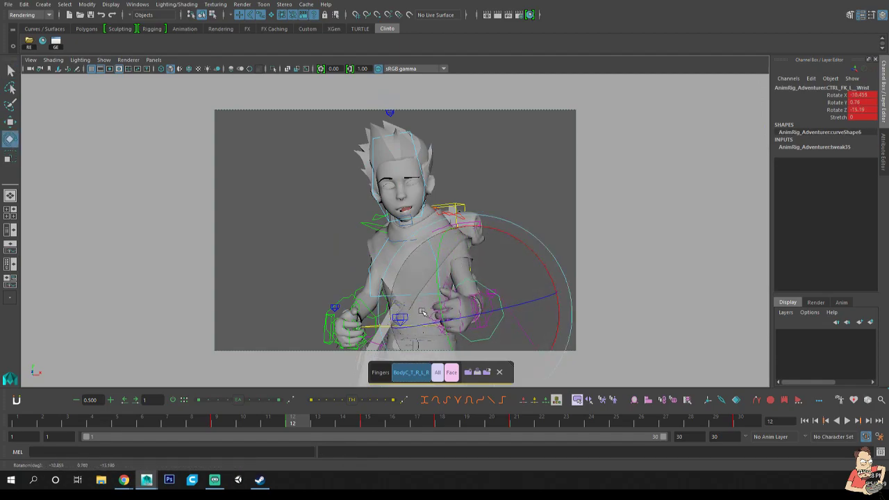
left_click_drag(420, 311, 464, 247)
key("q")
Compare the left arm's pose at frame 12 with the neighbouring key poses.
key("comma")
key("period")
key("period")
key("period")
key("comma")
key("comma")
key("comma")
key("comma")
key("period")
key("period")
key("period")
key("comma")
key("comma")
Select the left collar, check it against the frame 15 pose, and readjust its rotation in the animation.
left_click(459, 208)
key("period")
key("period")
key("period")
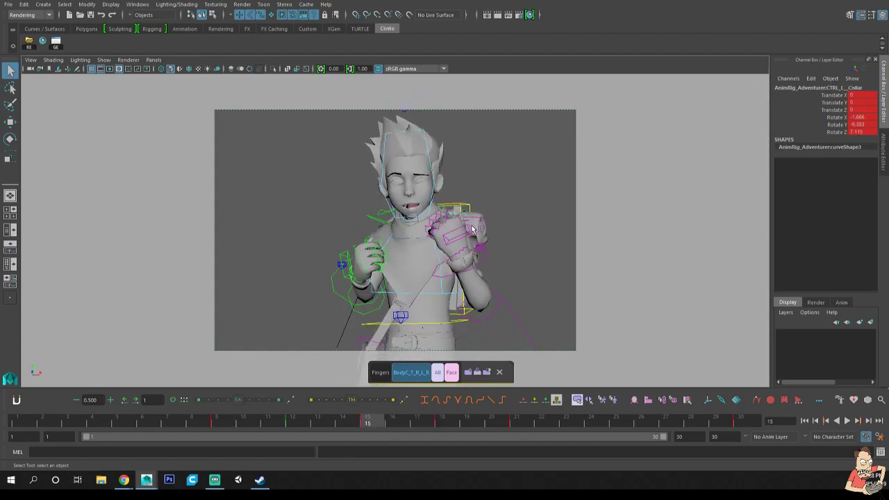
key("comma")
key("comma")
key("comma")
key("e")
left_click_drag(483, 290, 500, 206)
Rotate the left collar at frame 18 to about -1.44, -15.401, 9.131, then adjust and key it at frame 21 as well.
key("period")
key("comma")
key("period")
key("period")
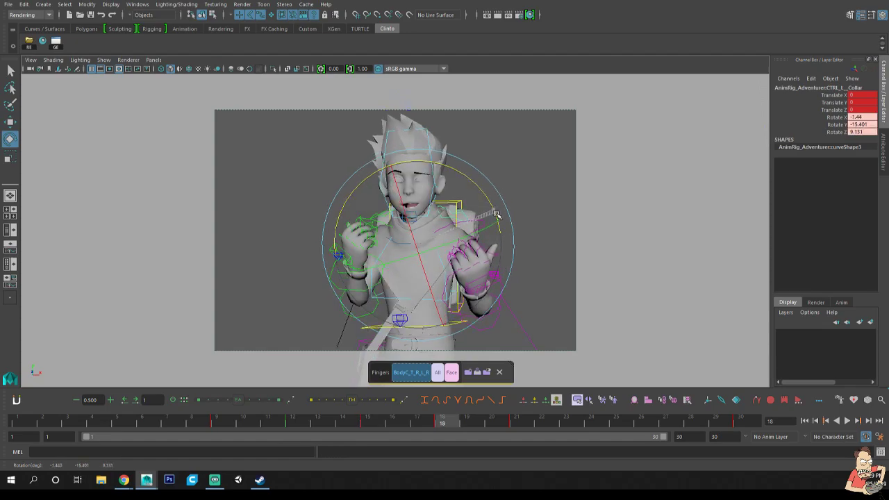
key("s")
key("period")
key("s")
Compare the left collar's movement across the key poses around frames 12 to 21.
key("comma")
key("comma")
key("comma")
key("period")
key("period")
key("period")
key("comma")
key("comma")
key("comma")
key("comma")
Raise the left collar at frame 12 by rotating it, and key the rotation.
key("period")
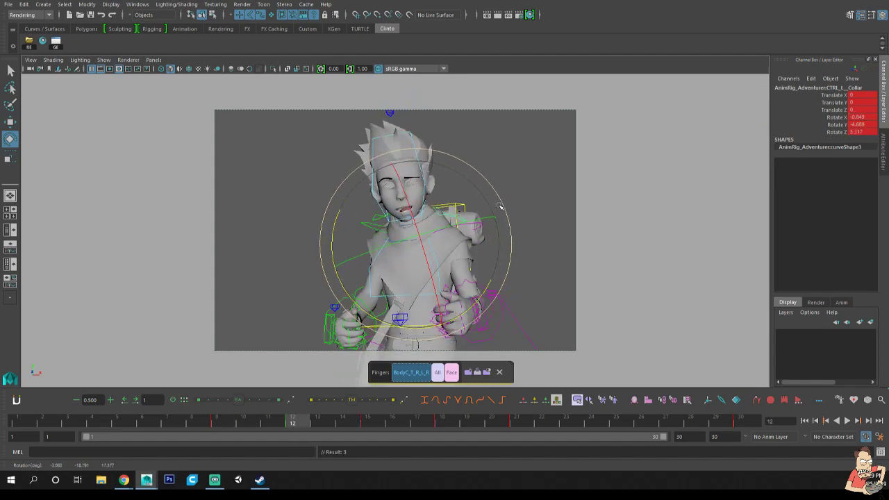
left_click_drag(482, 297, 483, 293)
key("s")
Tween the right FK elbow at frame 12 toward the frame 9 pose, bringing Rotate Y to about -44.426.
key("comma")
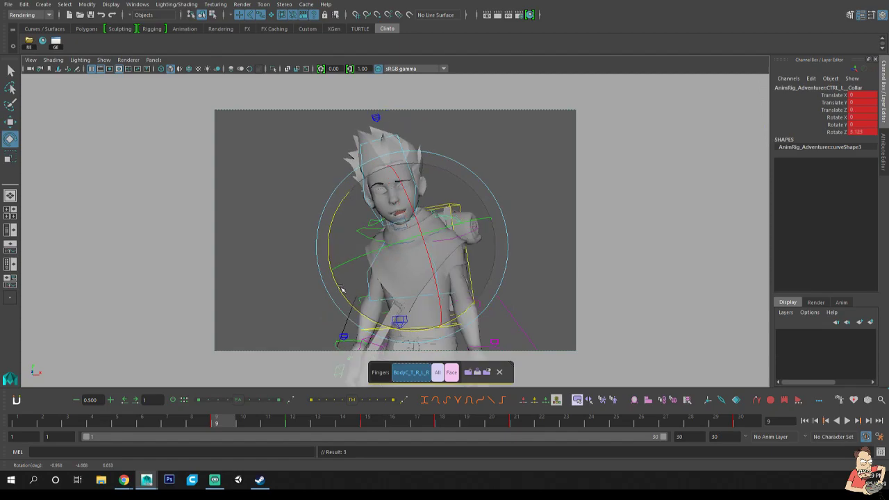
key("q")
left_click(368, 298)
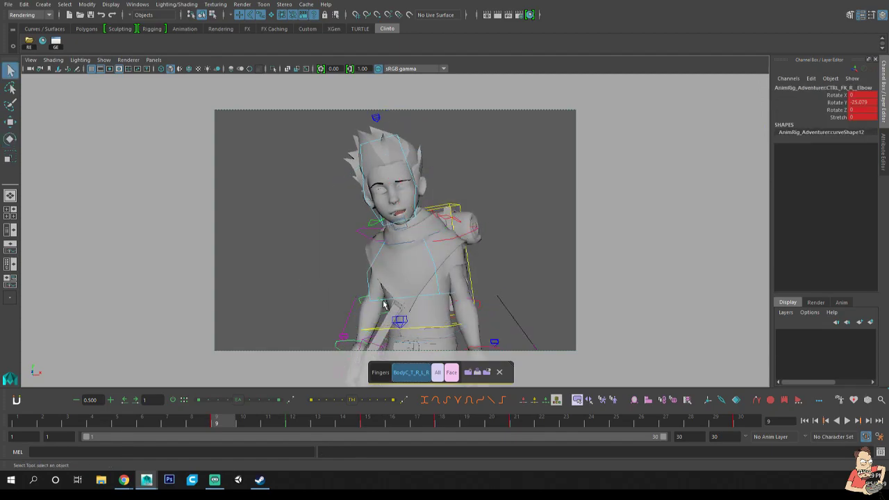
key("period")
key("period")
key("period")
key("comma")
key("comma")
key("comma")
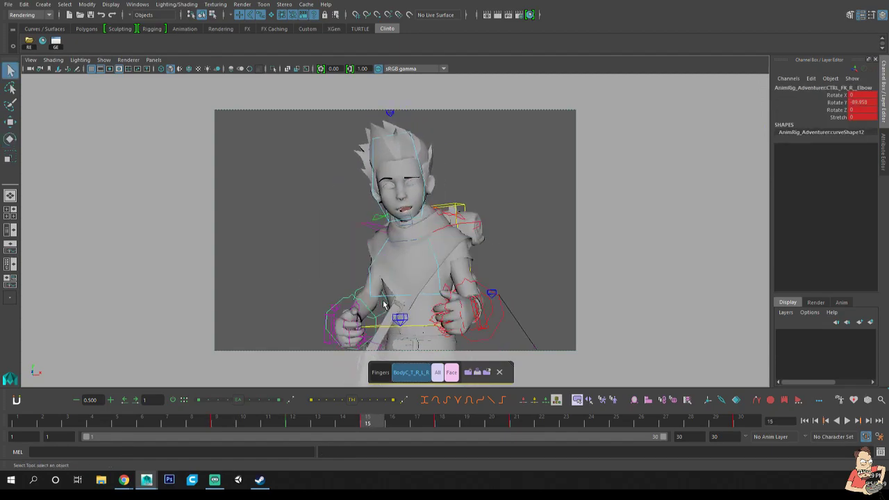
key("period")
key("e")
key("q")
key("e")
left_click_drag(352, 401, 323, 402)
key("q")
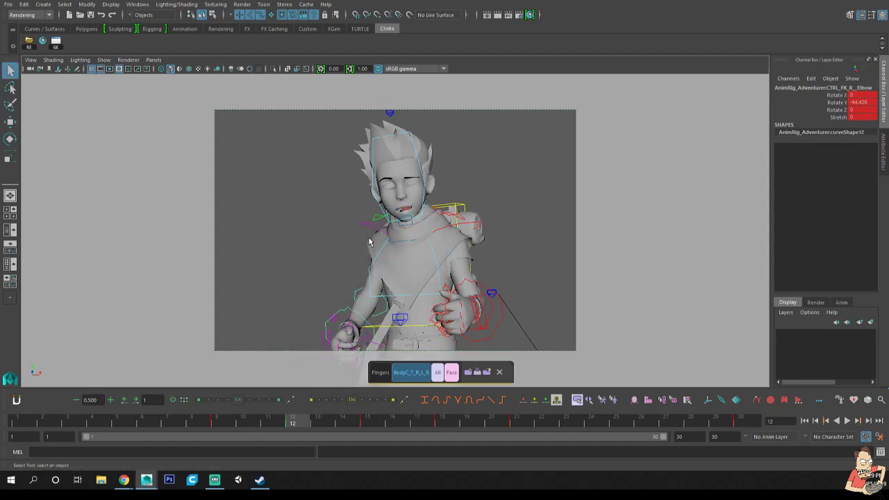
Rotate the right FK wrist at frame 12 so the hand drags, with Rotate X about -2.7 and Rotate Y about 12.
left_click(368, 327)
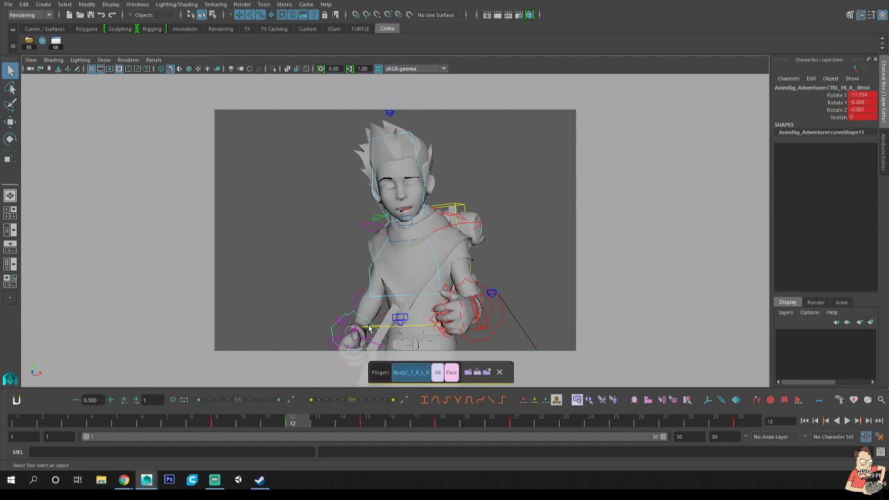
key("e")
left_click_drag(368, 327, 393, 339)
key("q")
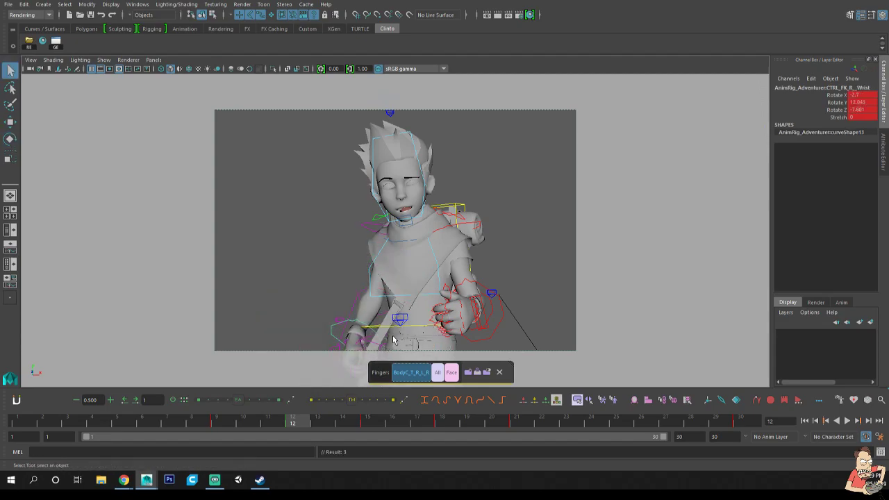
Select all controls at frame 30 and tween them fully to the previous key pose at frame 21.
key("comma")
key("period")
key("period")
key("period")
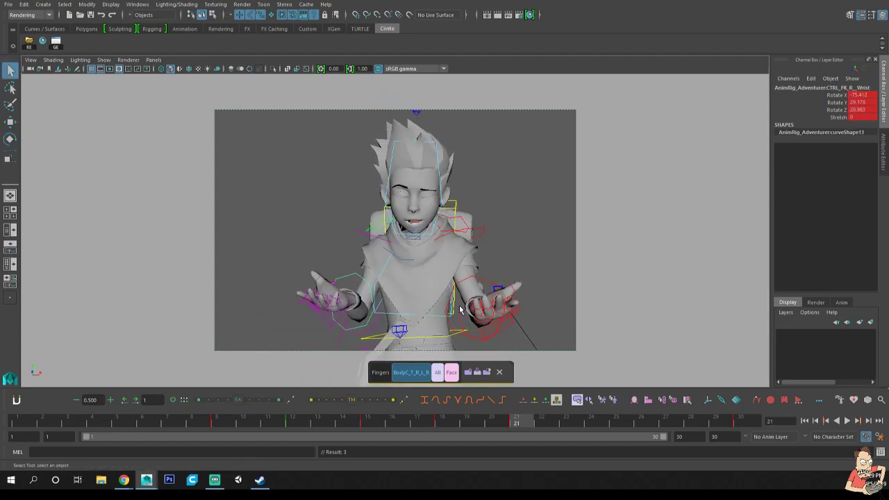
key("period")
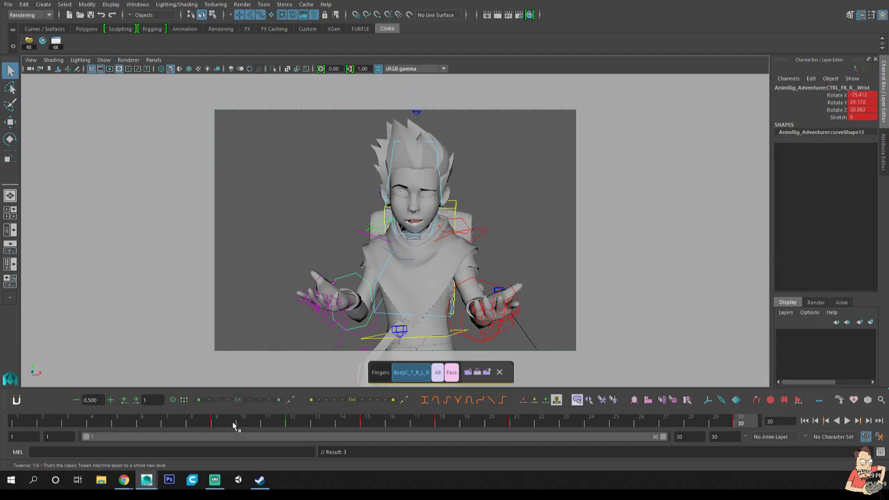
left_click_drag(234, 424, 739, 423)
left_click(437, 373)
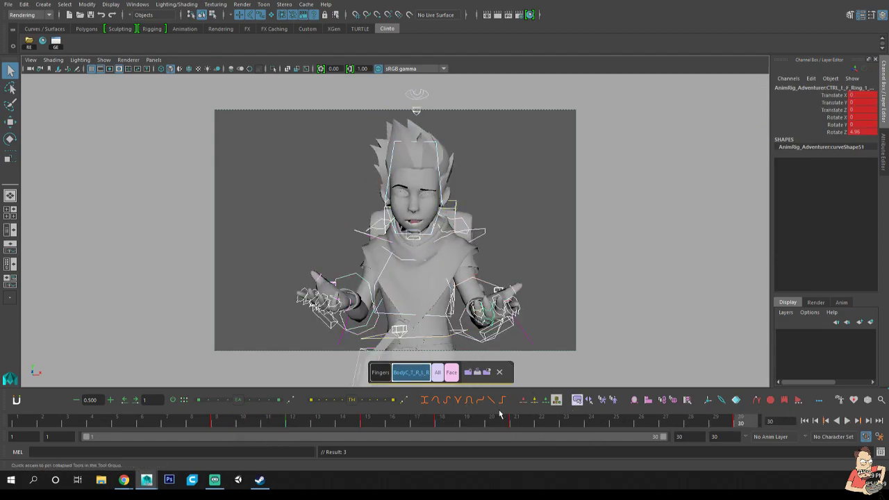
left_click(311, 403)
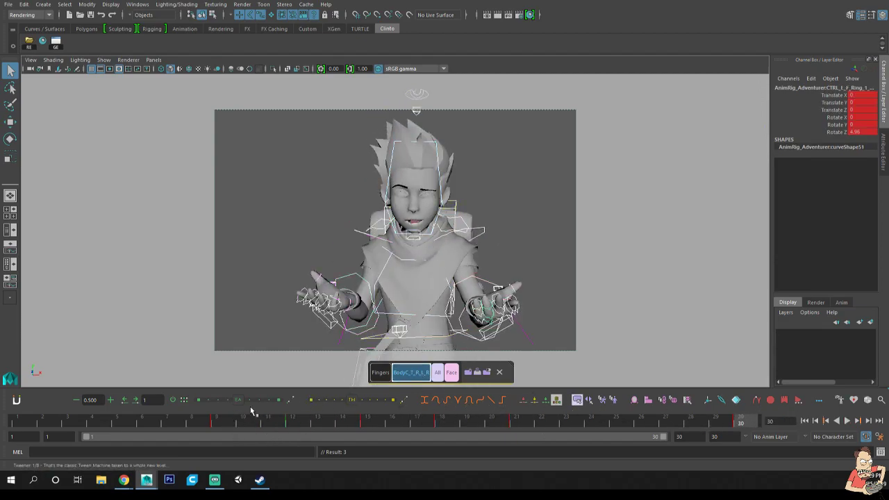
Try rotating the chest control at frame 12 to offset the upper body.
key("period")
key("period")
key("period")
key("period")
key("period")
key("period")
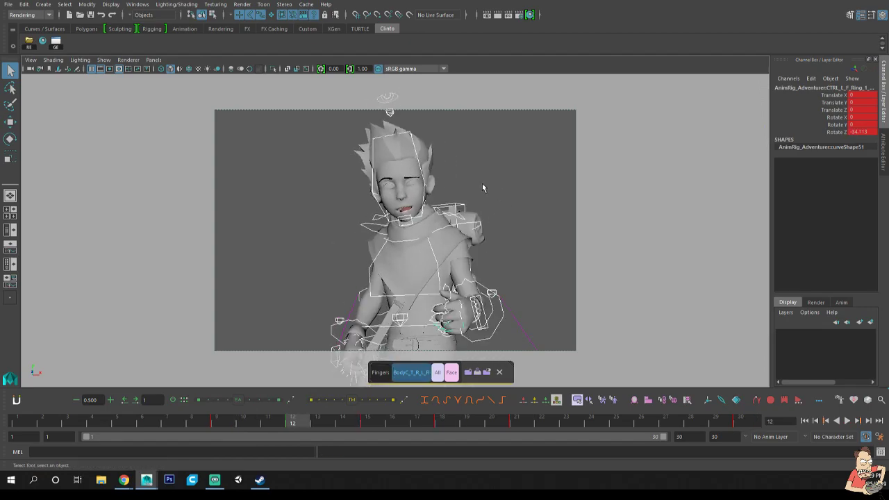
left_click(421, 257)
left_click(461, 280)
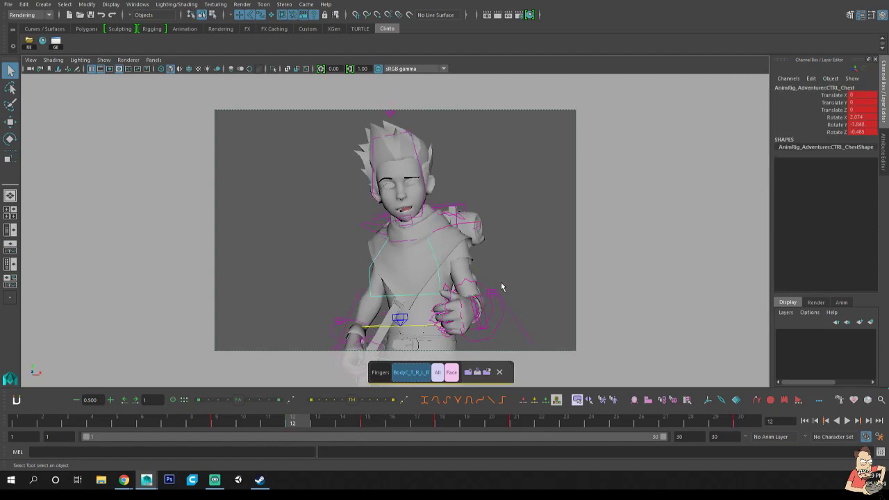
key("e")
left_click_drag(346, 315, 348, 321)
key("q")
Try rotating the chest at frame 12 to about 4.336, -5.368, 1.095 after comparing the neighbouring poses.
key("comma")
key("period")
key("comma")
key("period")
key("period")
key("comma")
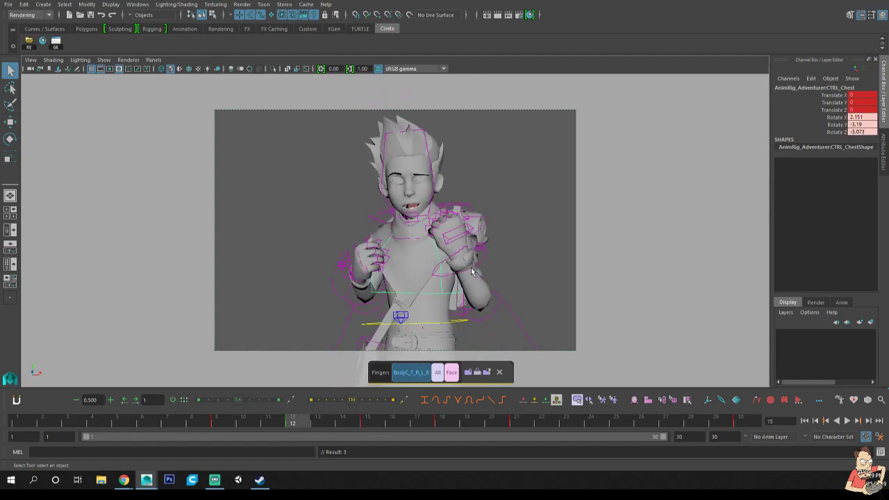
key("e")
left_click_drag(382, 316, 388, 306)
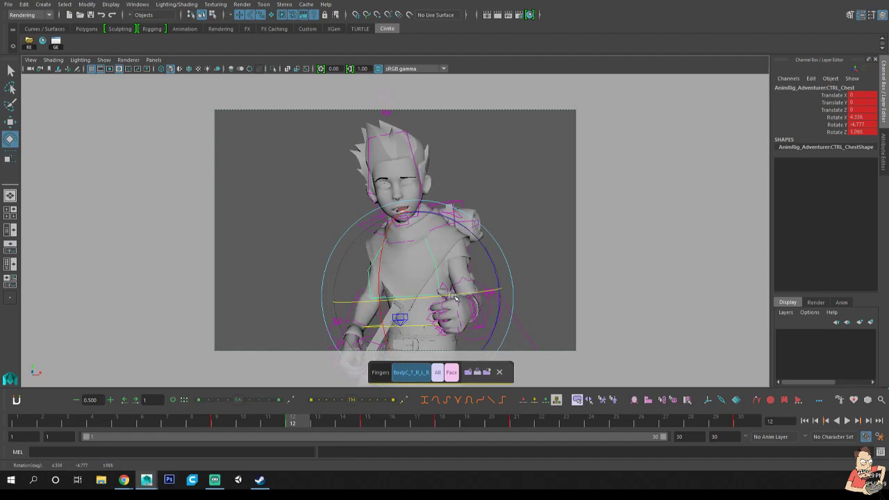
key("q")
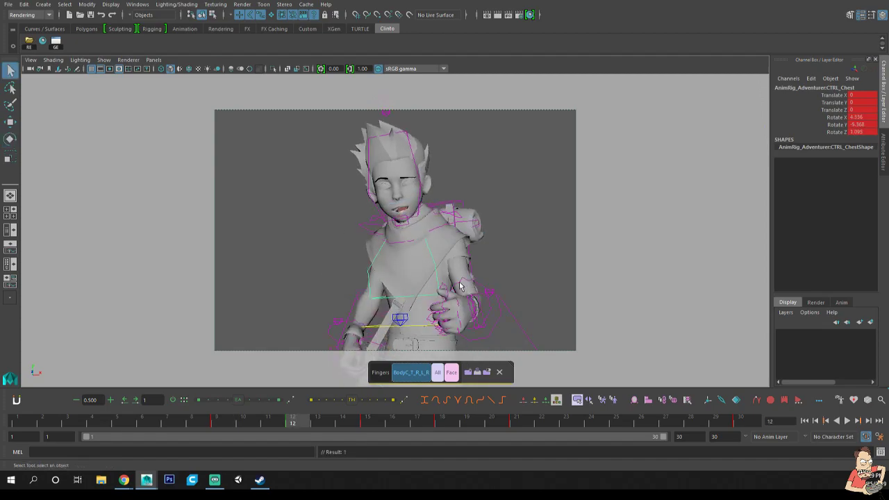
Compare the chest's rotation between frames 9 and 12.
key("e")
key("comma")
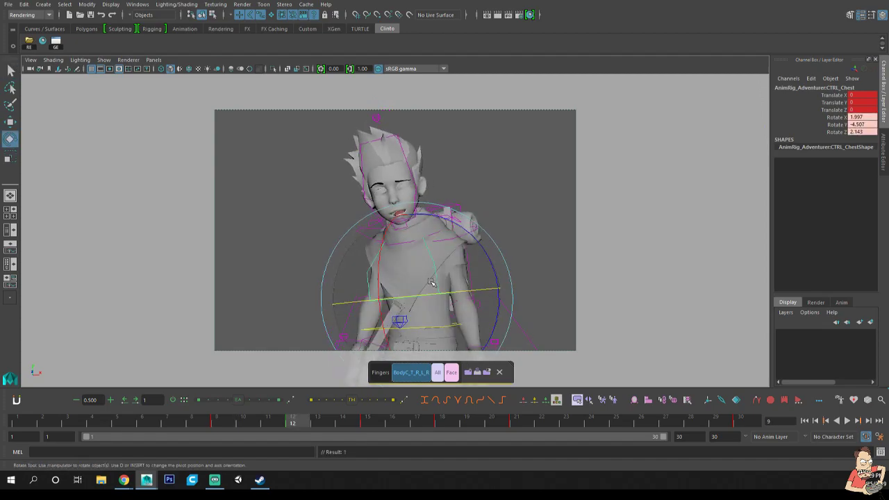
key("period")
key("comma")
key("period")
key("comma")
key("period")
key("comma")
key("period")
key("comma")
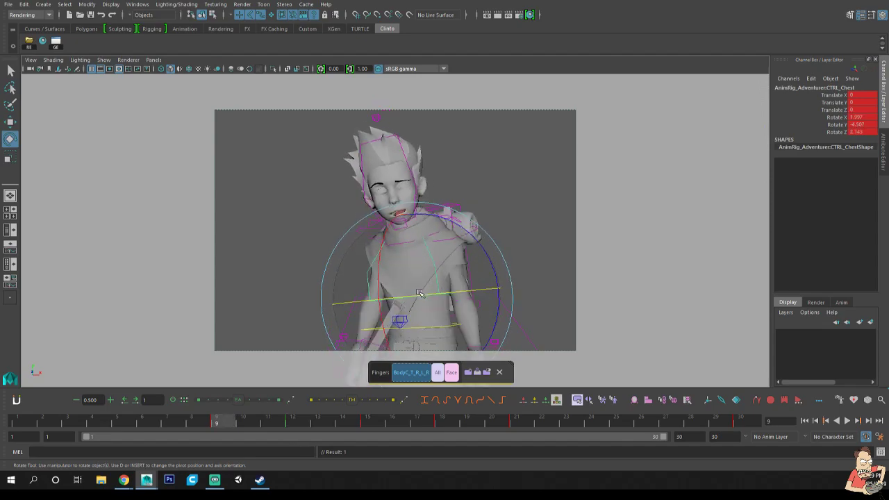
key("period")
Lower the main body control at frame 12 to a Translate Y of about -0.154, comparing the pose with frame 9.
key("q")
left_click(373, 329)
key("w")
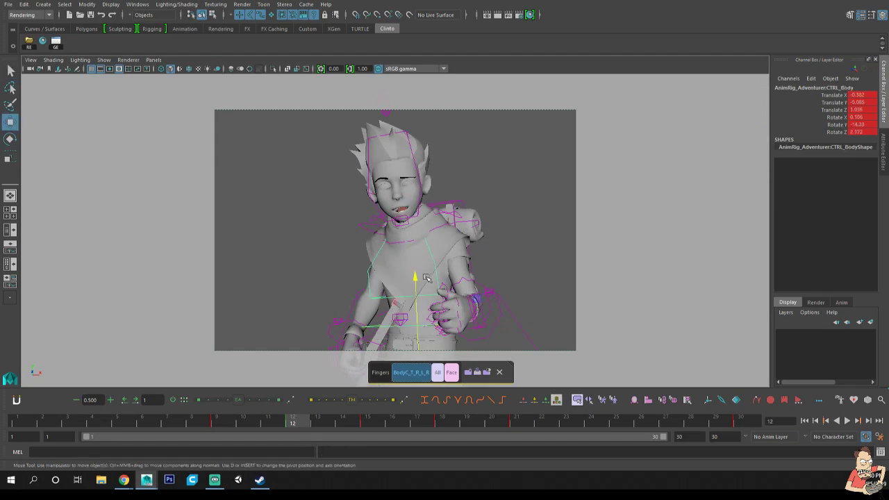
key("comma")
key("period")
key("comma")
key("period")
key("comma")
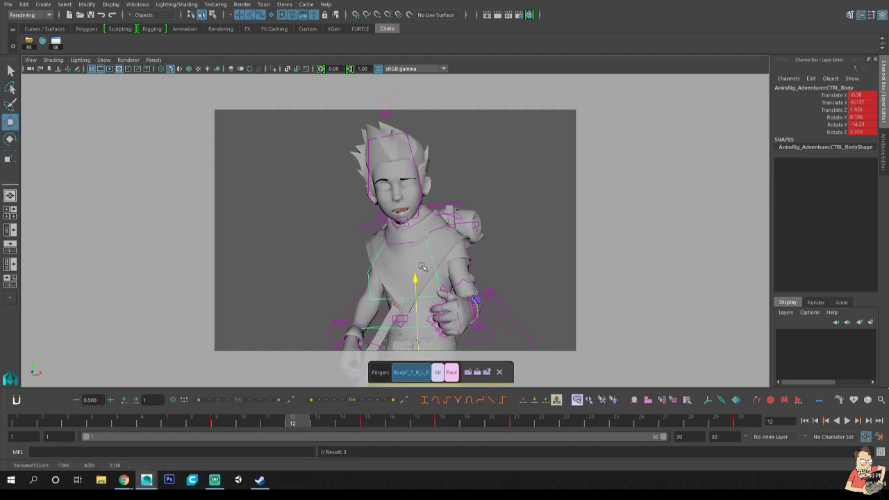
key("period")
key("comma")
key("period")
key("comma")
key("period")
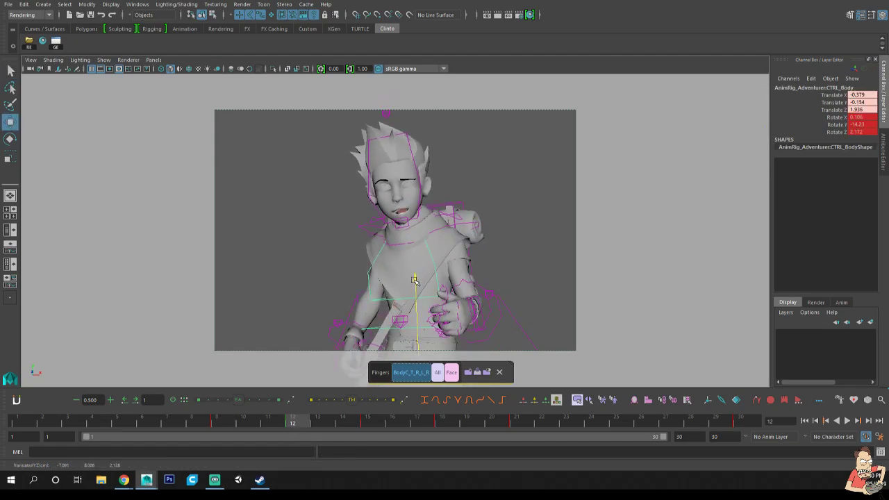
Rotate the chest control at frame 12 to about 4.16, -4.109, 0.902, checking it against frame 9.
left_click(378, 266)
key("e")
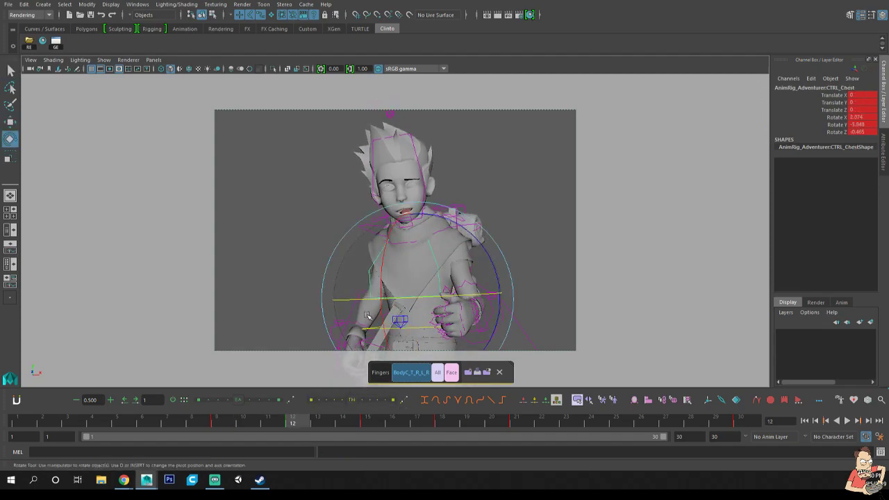
key("comma")
key("period")
left_click_drag(488, 253, 484, 249)
left_click_drag(384, 268, 411, 264)
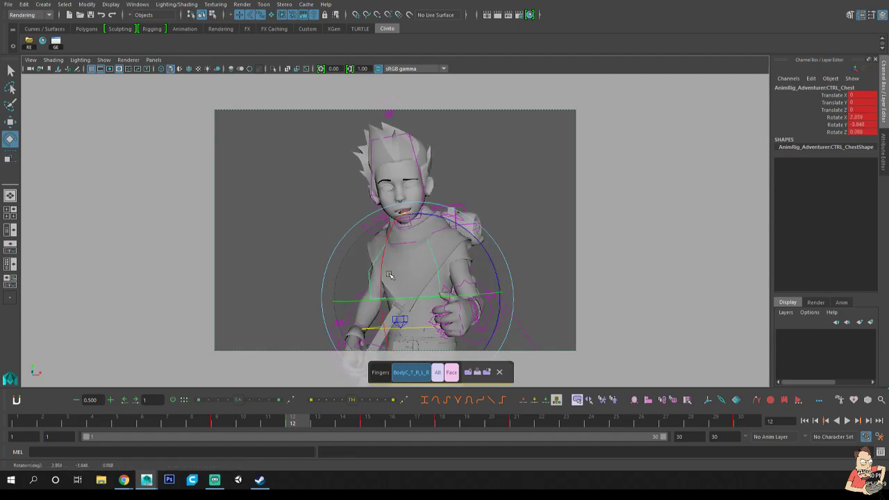
left_click_drag(361, 320, 364, 322)
key("comma")
key("period")
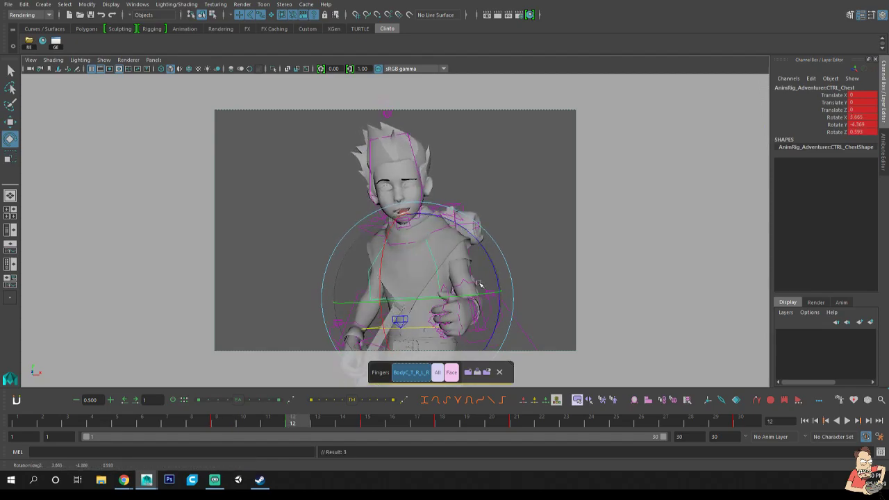
left_click(417, 144)
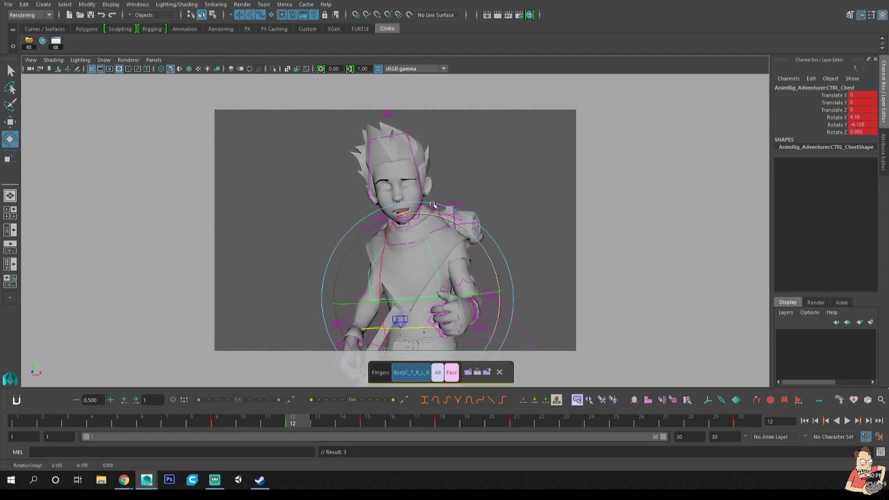
Rotate the head control at frame 12 to a Rotate X of about 14.3 and Rotate Z of about 8.2.
left_click(411, 148)
key("comma")
key("period")
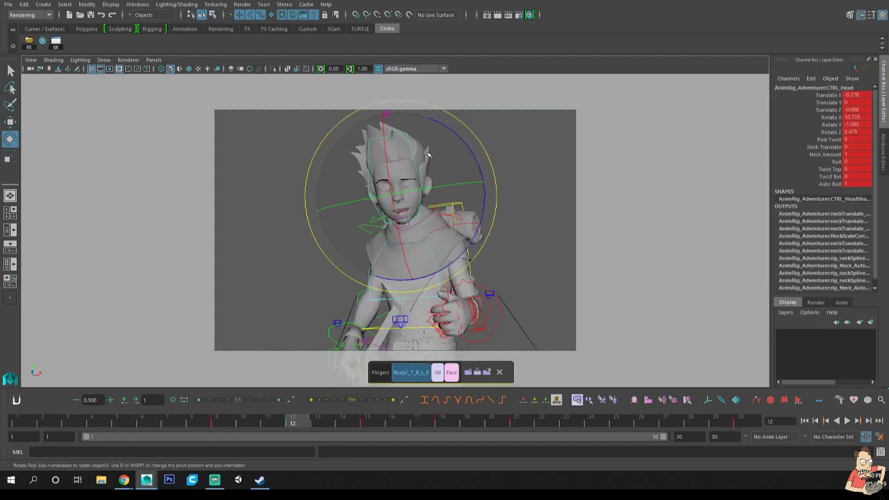
left_click_drag(440, 146, 438, 154)
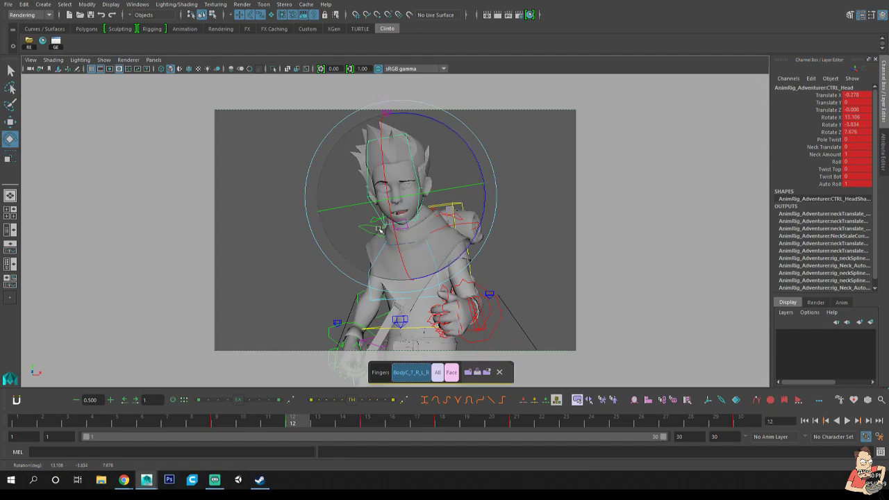
left_click_drag(378, 239, 382, 241)
key("q")
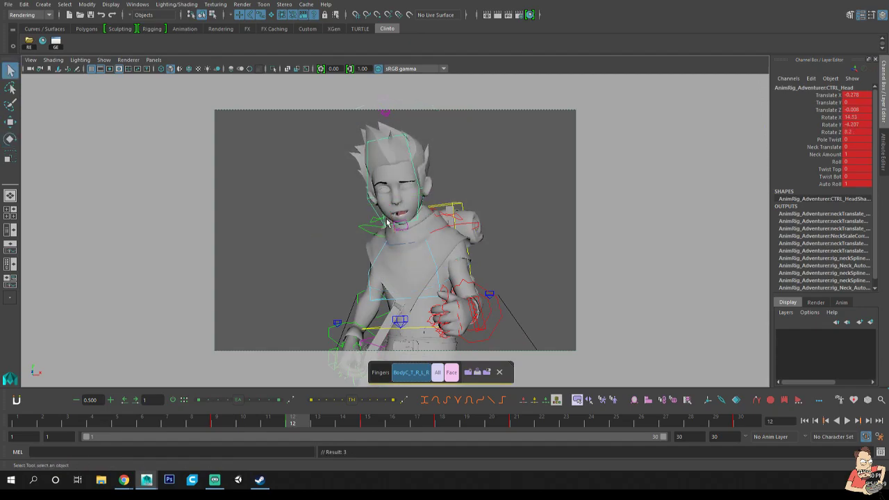
key("e")
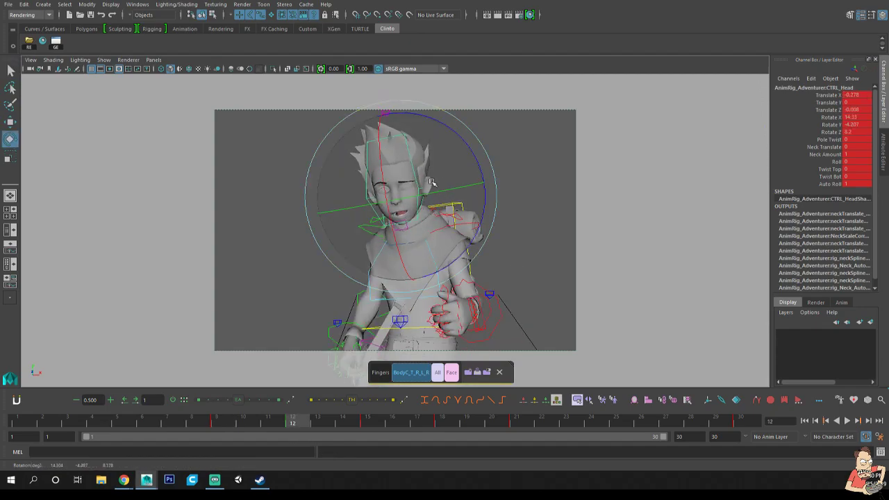
key("q")
Compare the keyed poses around frame 12, and play back the whole animation to examine the head and body motion.
key("comma")
key("period")
key("period")
key("period")
key("comma")
key("comma")
key("comma")
key("period")
key("comma")
key("period")
key("period")
key("period")
key("period")
key("period")
key("comma")
key("comma")
key("comma")
key("comma")
key("comma")
key("comma")
key("comma")
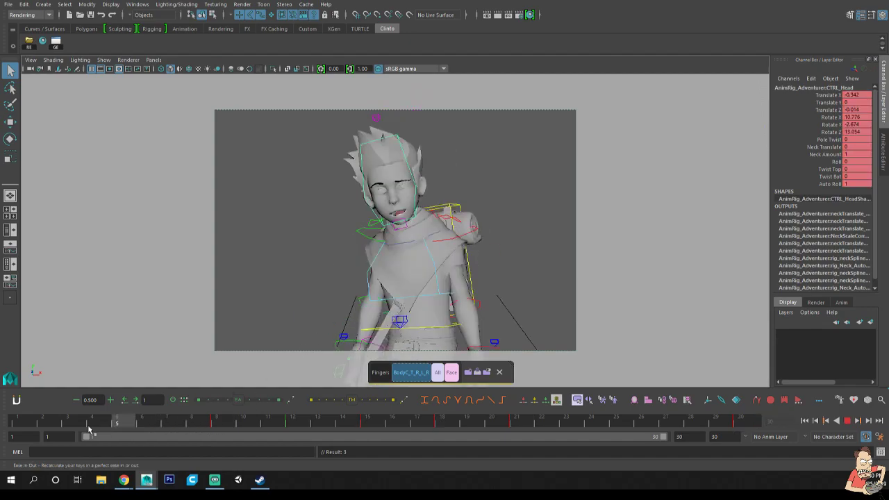
left_click(526, 264)
key("alt+v")
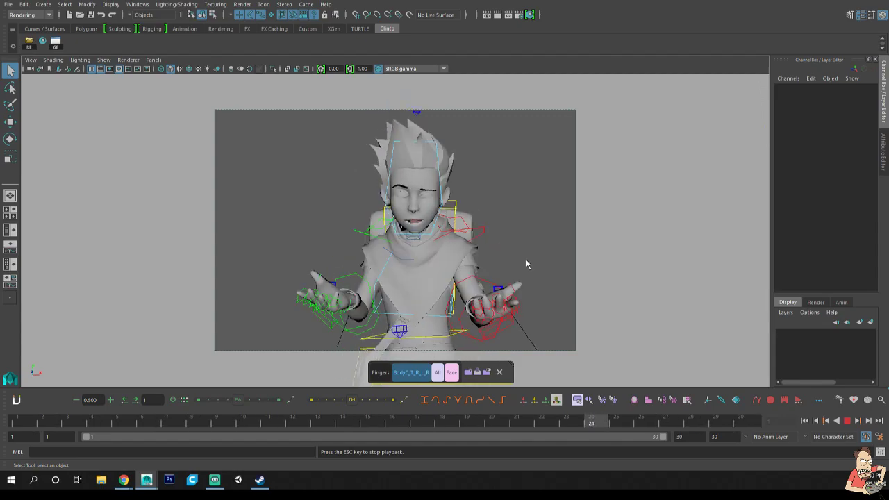
key("Escape")
Key the final pose of all rig controls at frame 30, and set frame 21 as a 7/8 tween toward it.
left_click(448, 190)
left_click(548, 245)
left_click(438, 372)
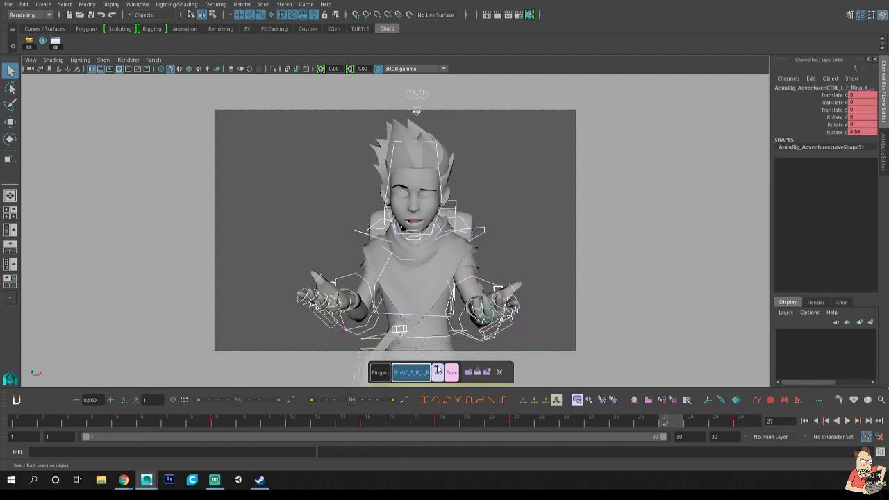
left_click(521, 422)
left_click(743, 418)
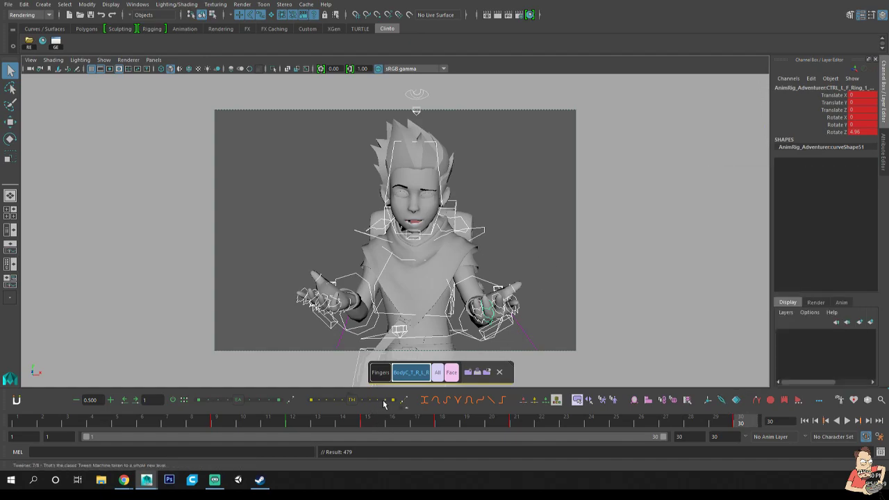
left_click(516, 422)
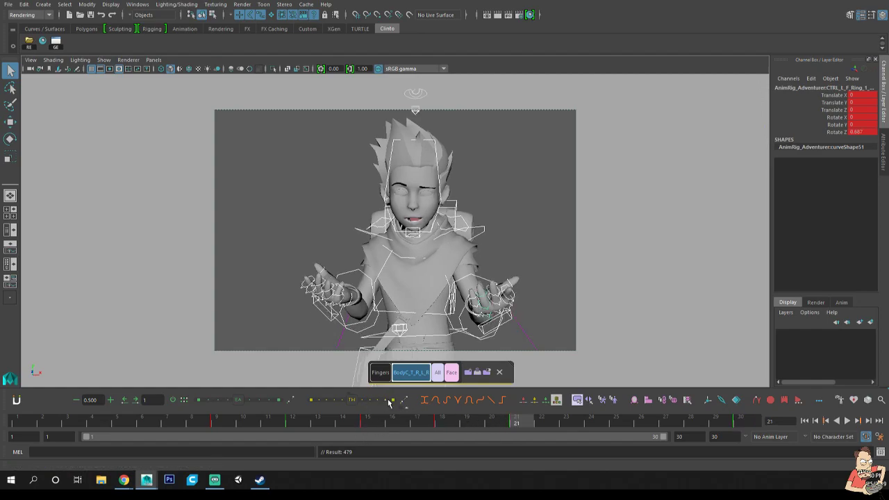
Move the last key of all controls from frame 30 to frame 27, and review the new timing in playback.
left_click(732, 423)
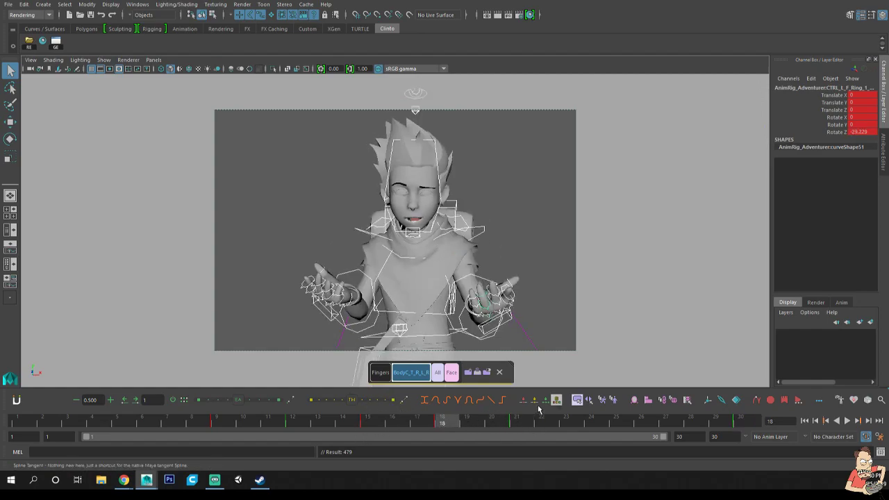
left_click_drag(748, 421, 681, 421)
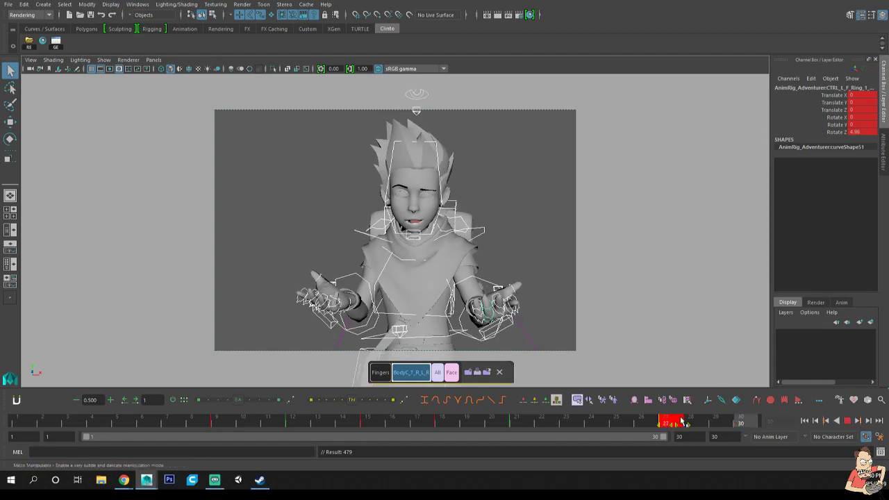
key("alt+v")
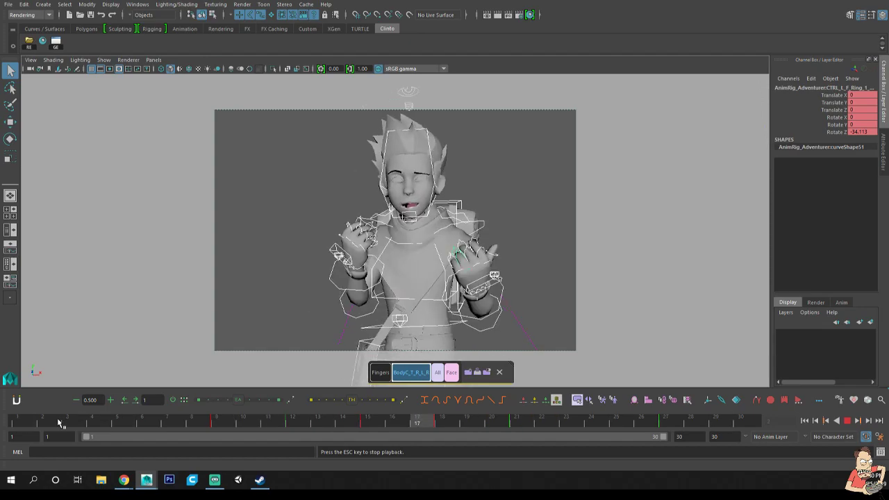
key("Escape")
mouse_move(224, 422)
left_mouse_down()
mouse_move(546, 409)
mouse_move(652, 380)
left_mouse_up()
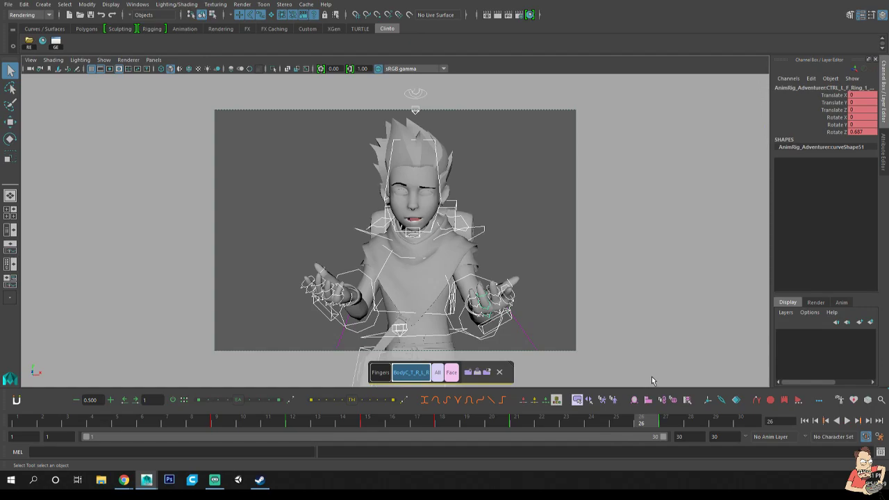
left_click_drag(223, 421, 522, 420)
Try rotating the right arm's FK control at frame 21 after comparing frames 15 and 21, and undo the rotation.
left_click(528, 308)
left_click(365, 326)
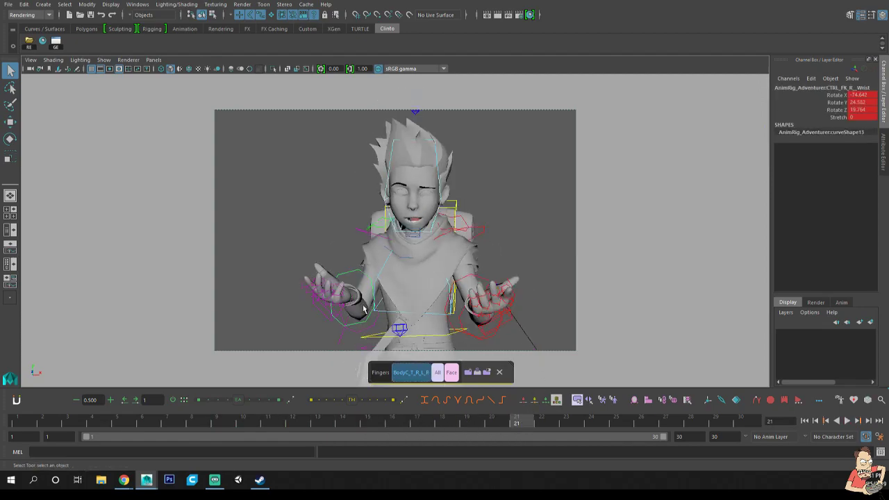
key("comma")
key("comma")
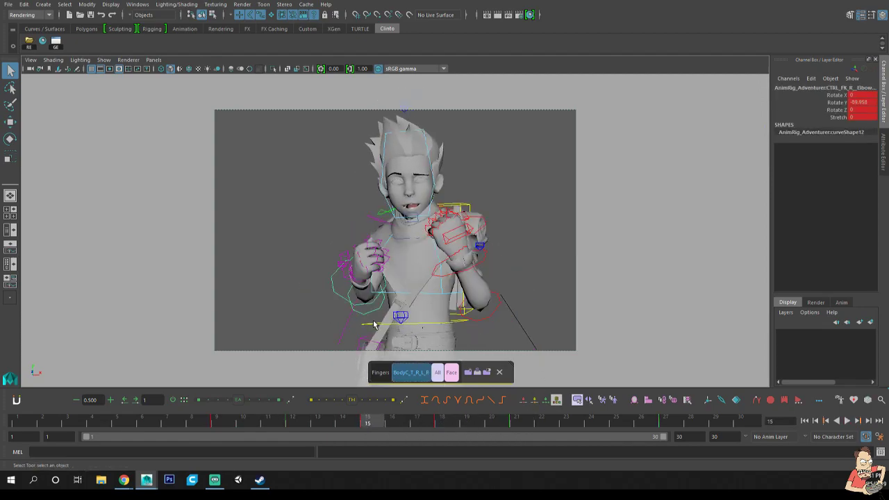
key("period")
key("period")
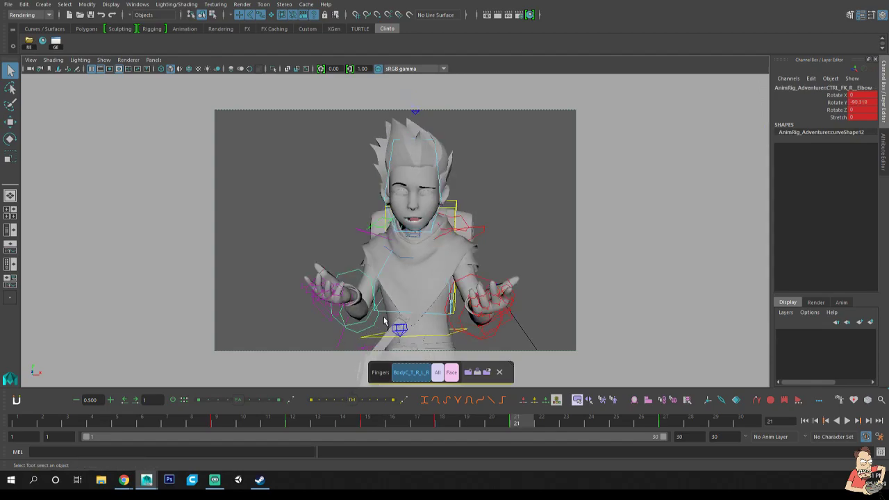
key("e")
mouse_move(334, 306)
left_mouse_down()
mouse_move(342, 303)
mouse_move(333, 297)
left_mouse_up()
key("q")
key("ctrl+z")
Rotate the right wrist upward at frame 21 and tween the right-hand fingers back toward the frame 18 pose.
left_click(343, 303)
key("e")
key("q")
left_click_drag(546, 258, 462, 336, "ctrl")
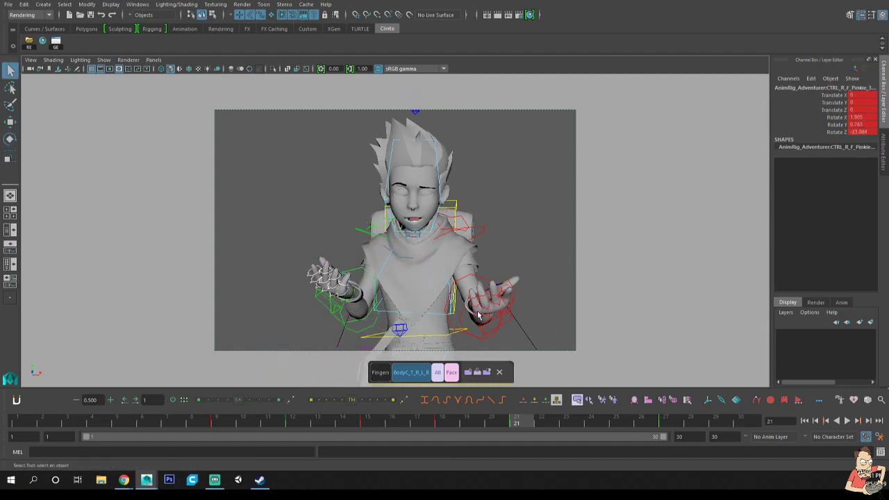
mouse_move(348, 404)
left_mouse_down()
mouse_move(328, 401)
mouse_move(339, 400)
left_mouse_up()
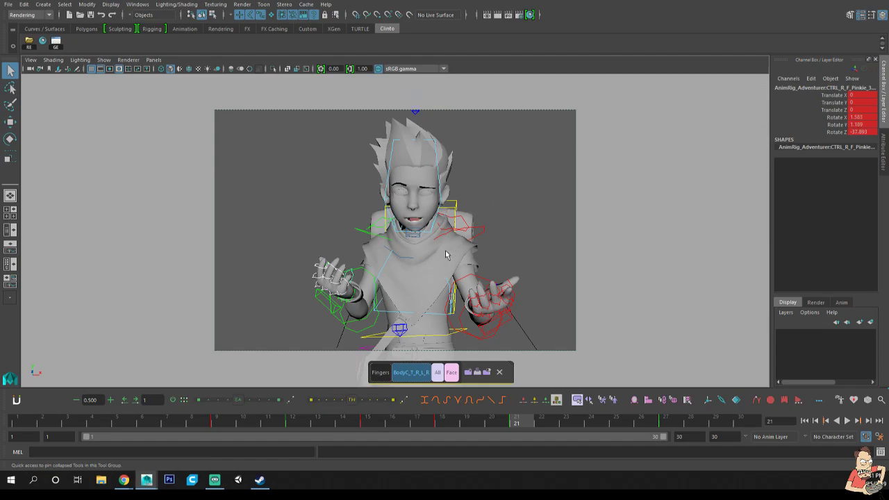
Tween the main body control at frame 21 toward the following key and lower it to a Translate Y of about -0.482.
left_click(394, 263)
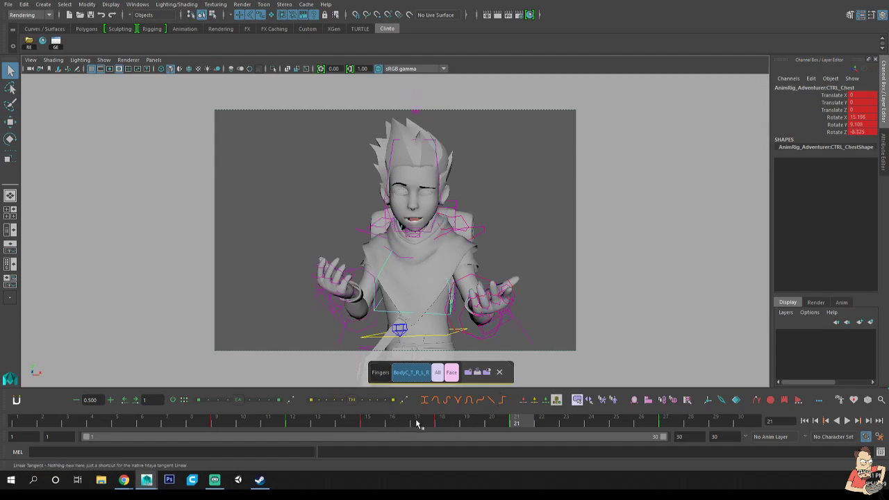
left_click_drag(420, 424, 450, 424)
left_click(464, 315)
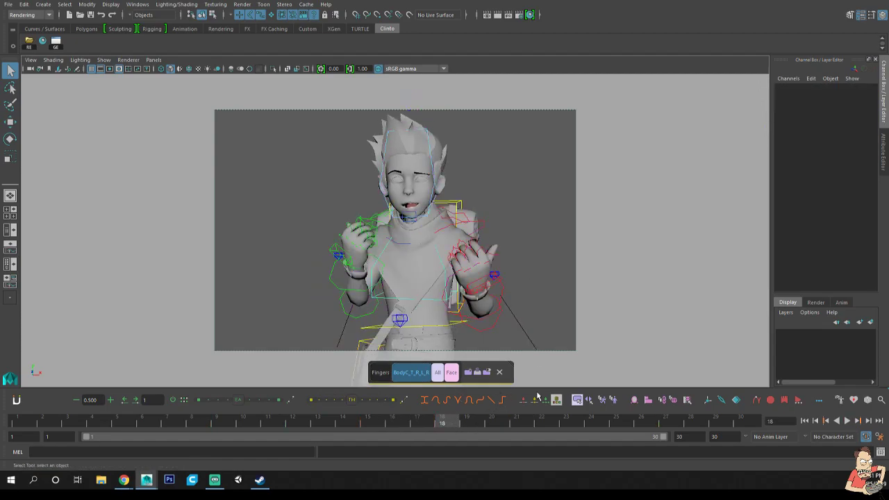
left_click(450, 325)
left_click(516, 420)
key("w")
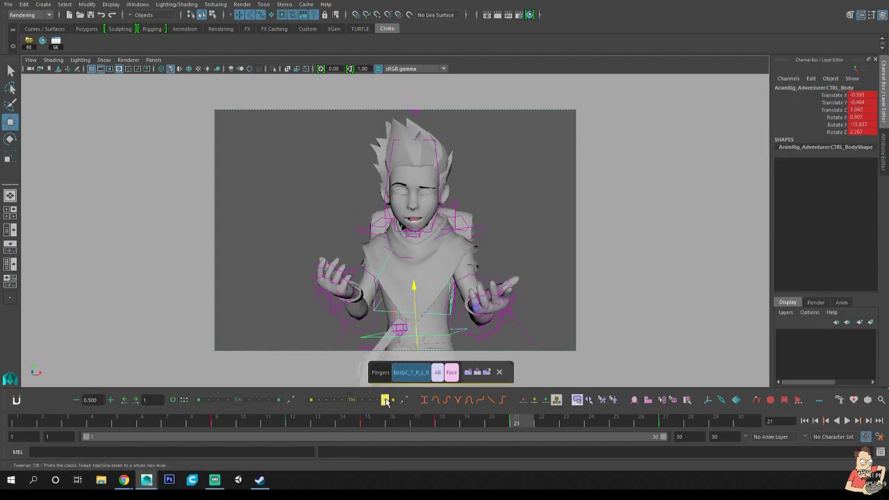
left_click(393, 401)
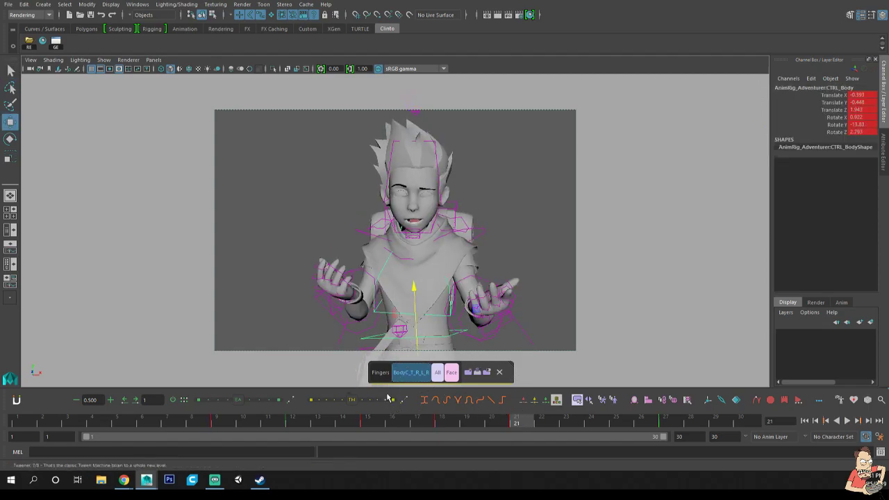
left_click_drag(414, 287, 415, 290)
key("q")
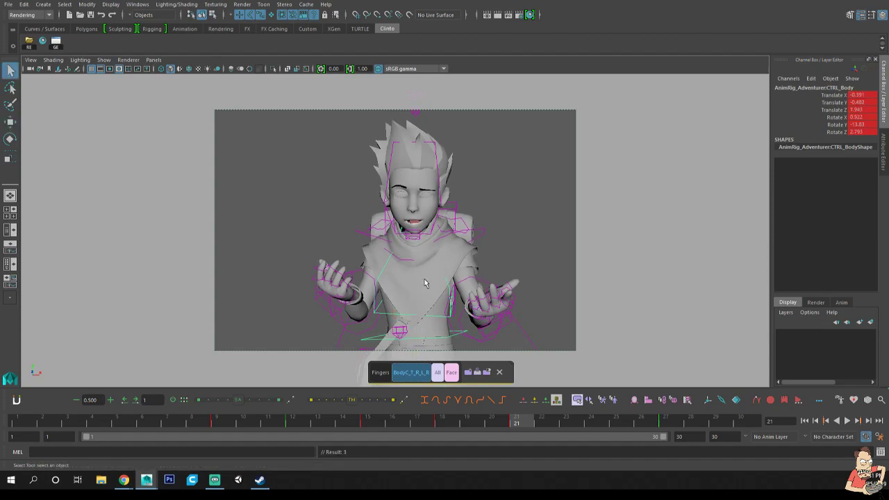
Compare the body's height and pose between frames 18, 21 and 27.
key("comma")
key("period")
key("period")
key("comma")
key("comma")
key("period")
key("period")
key("comma")
key("comma")
key("period")
key("comma")
key("period")
key("period")
key("comma")
key("comma")
key("period")
Rotate the chest control at frame 21 to a Rotate X of about 16.8 and Rotate Y of about 8.9.
left_click(542, 271)
left_click(447, 308)
key("comma")
key("period")
key("e")
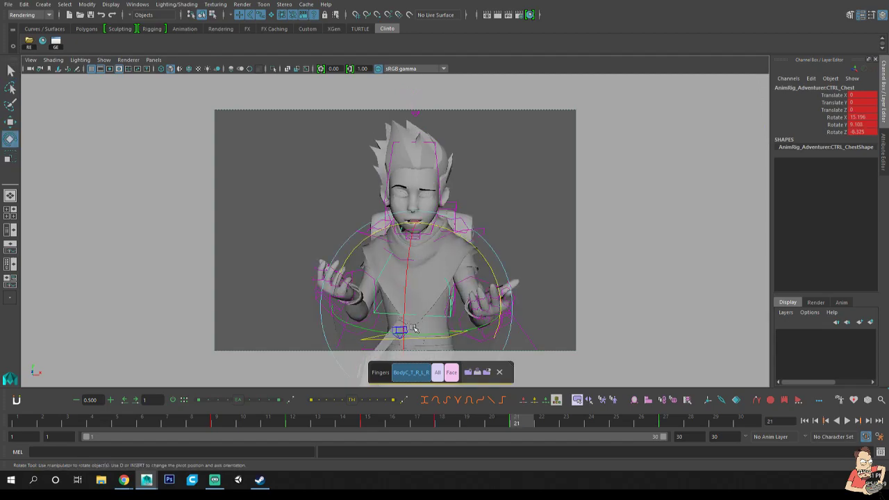
left_click_drag(412, 325, 413, 328)
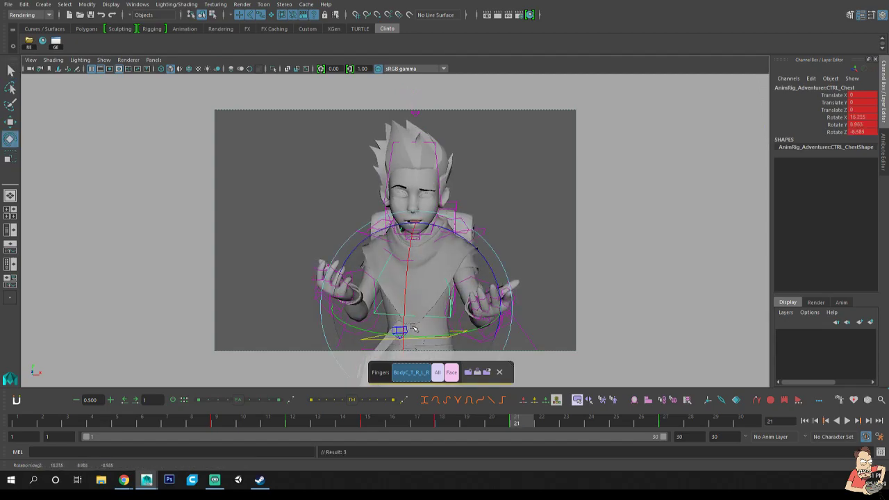
Adjust the chest's rotation at frame 18 to a Rotate Y of about 3.79, checking it against the neighbouring poses.
key("comma")
key("comma")
key("comma")
key("comma")
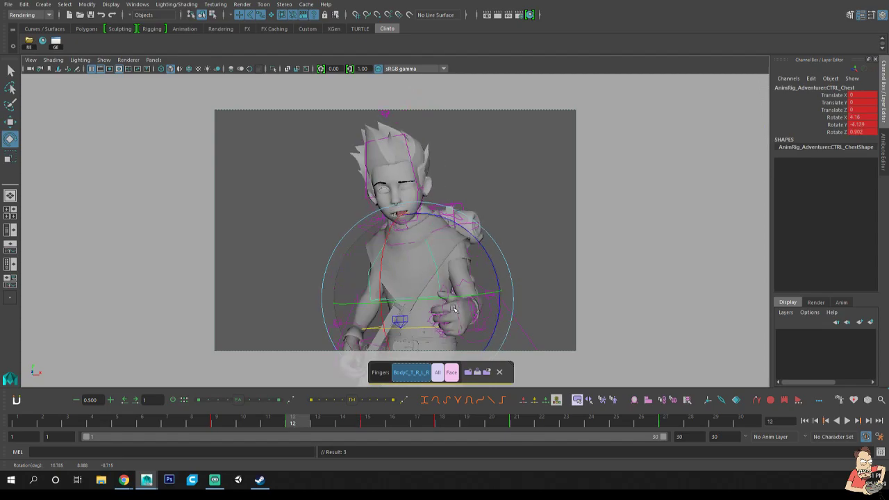
key("period")
key("period")
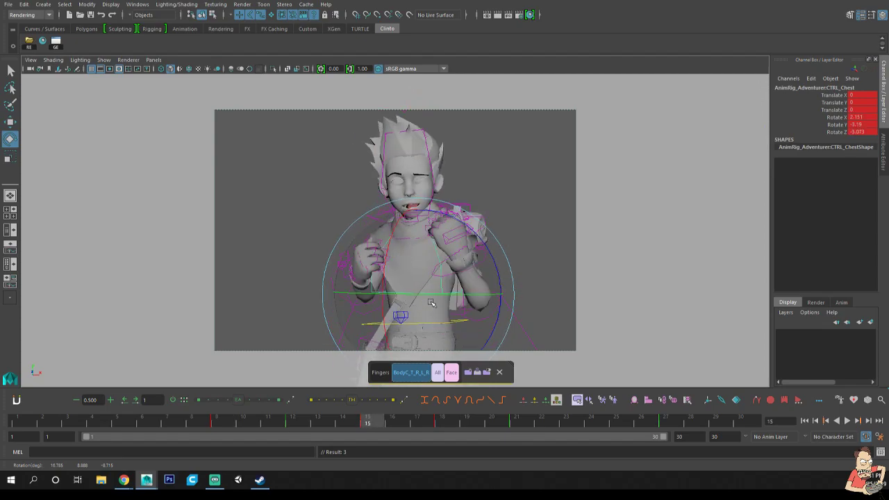
key("period")
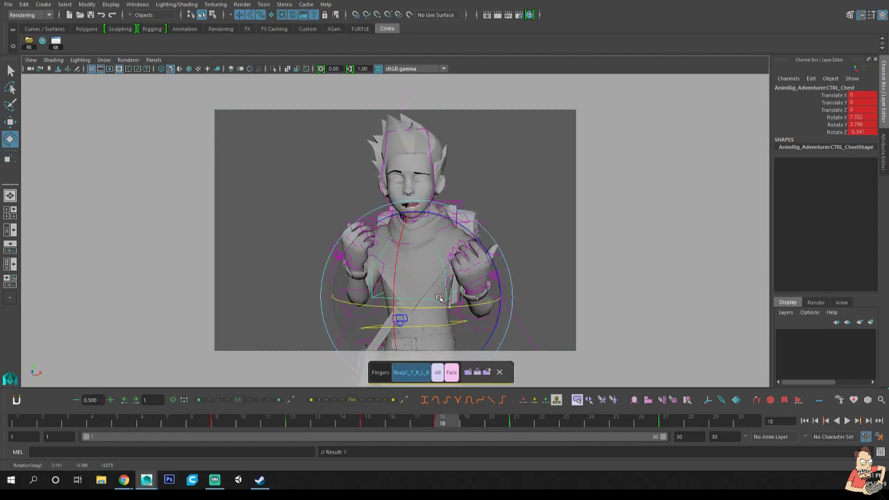
left_click_drag(493, 268, 491, 264)
key("comma")
key("period")
key("period")
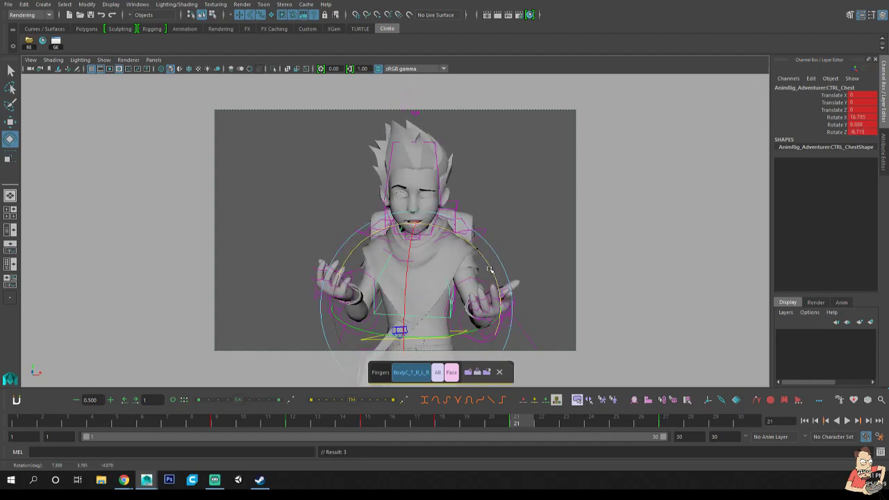
key("period")
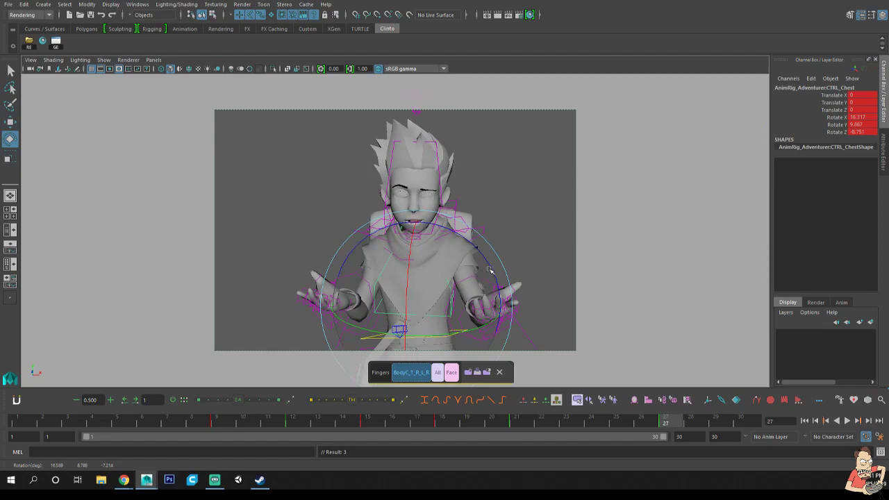
Rotate the chest at frame 21 to a Rotate X of about 18.83 and Rotate Y of about 8.14, comparing the surrounding keys.
key("comma")
left_click_drag(429, 318, 430, 320)
key("comma")
key("comma")
key("period")
key("period")
key("period")
key("comma")
key("comma")
key("period")
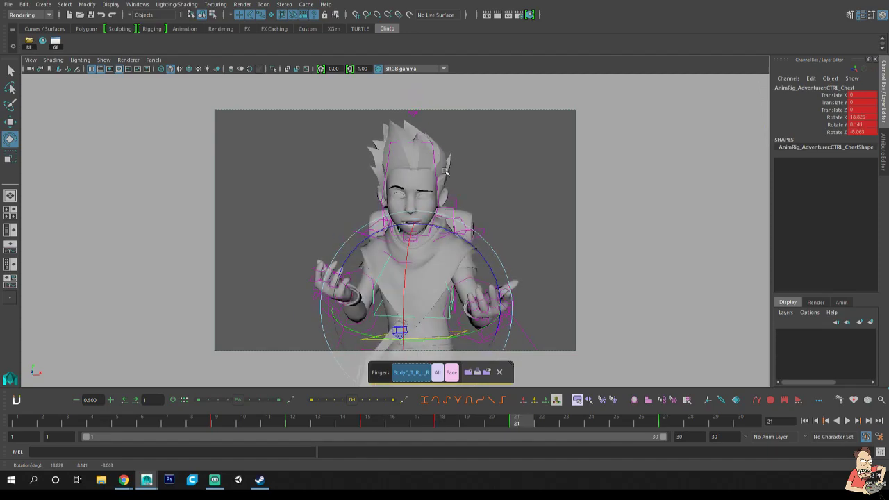
key("q")
Rotate the head control at frame 12 to about 16.3, -7.88, 8.26 after comparing it with frame 9.
left_click(438, 180)
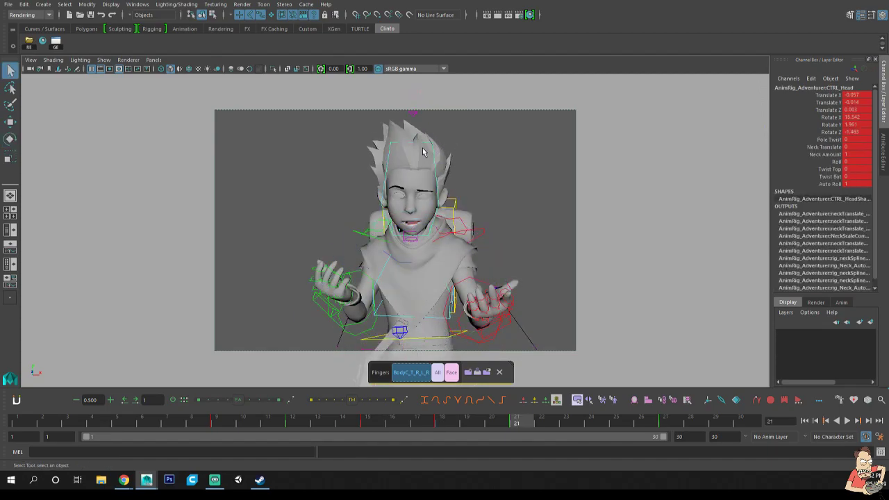
left_click(233, 414)
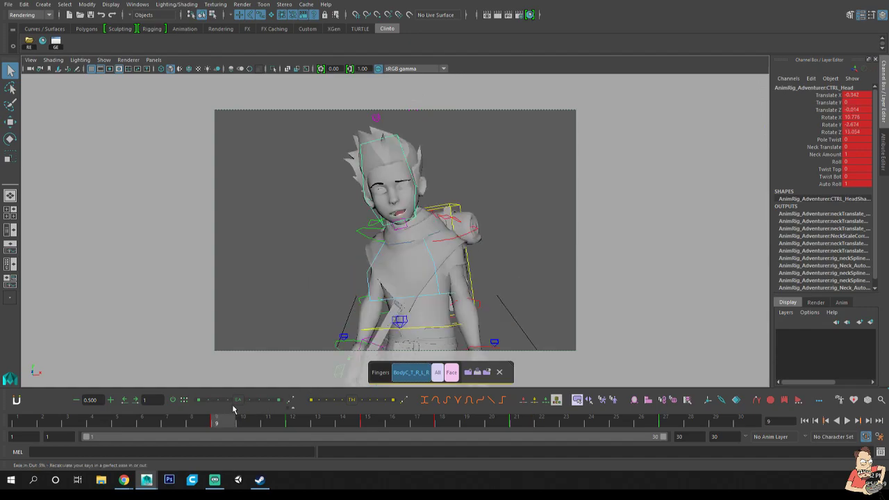
key("period")
key("comma")
key("period")
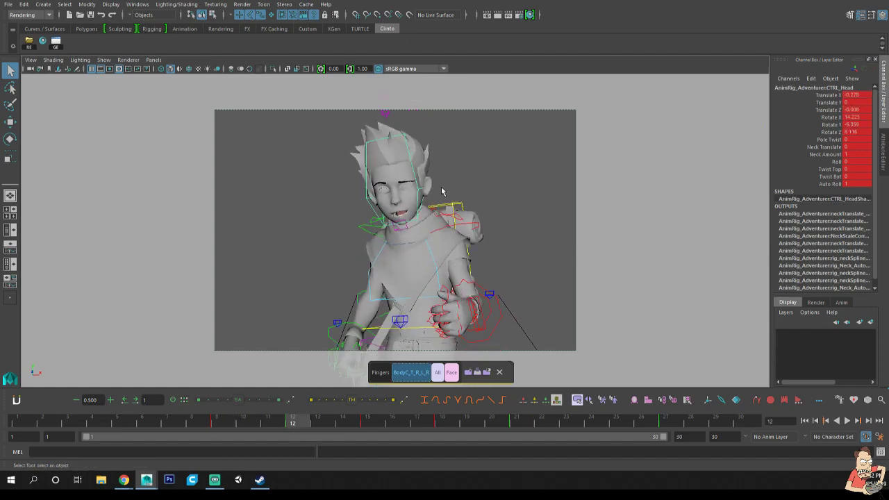
key("e")
left_click_drag(422, 137, 410, 150)
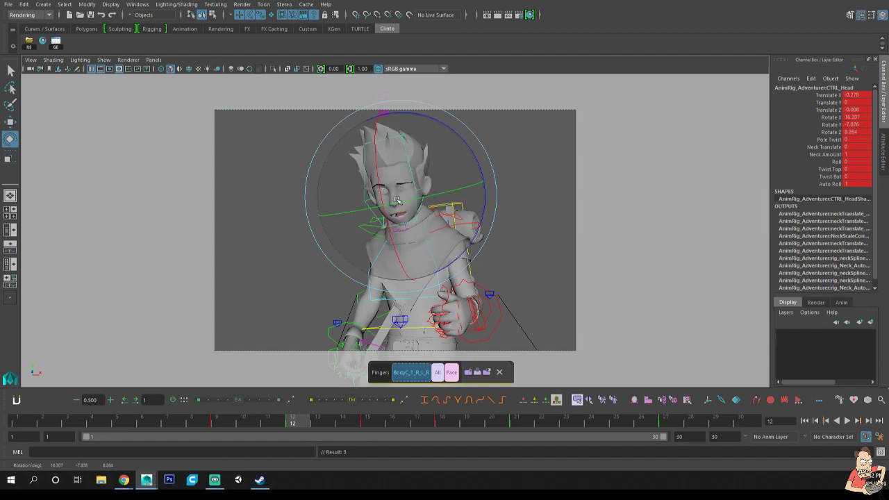
Rotate the head control slightly at frame 15, checking the keyed poses up to frame 27 and the playback.
key("comma")
key("period")
key("period")
left_click_drag(412, 190, 421, 177)
key("comma")
key("comma")
key("period")
key("period")
key("period")
key("period")
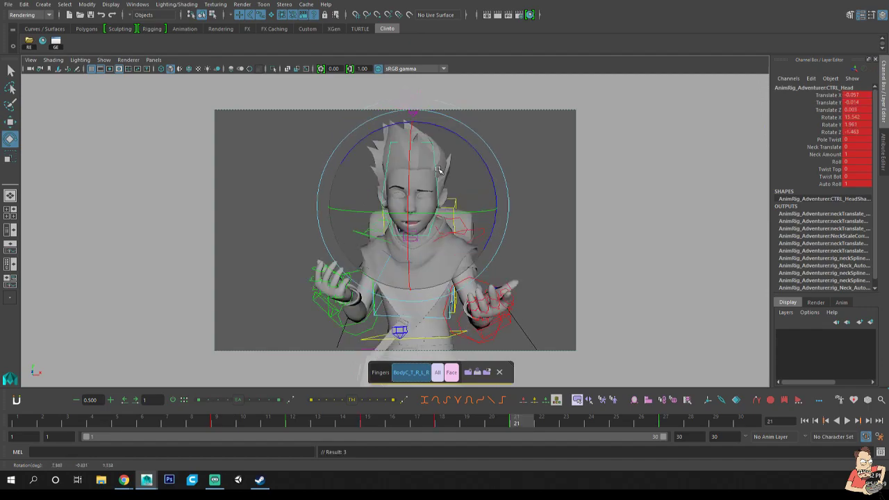
key("period")
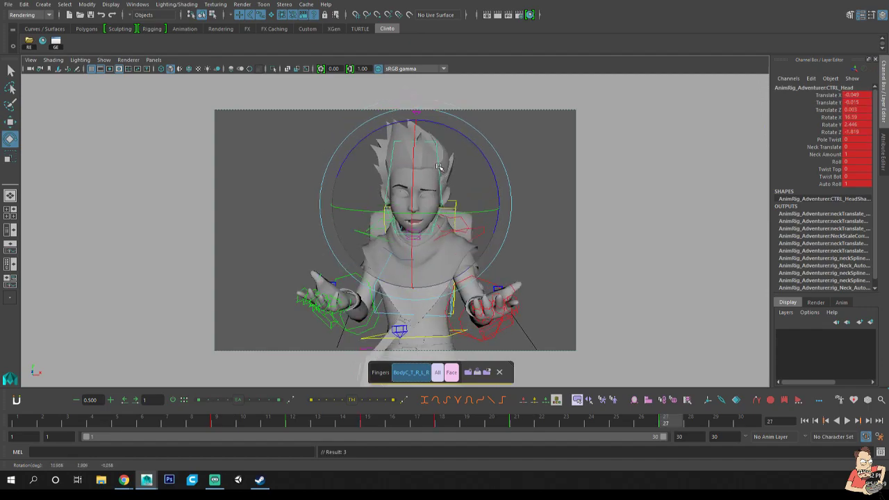
key("alt+v")
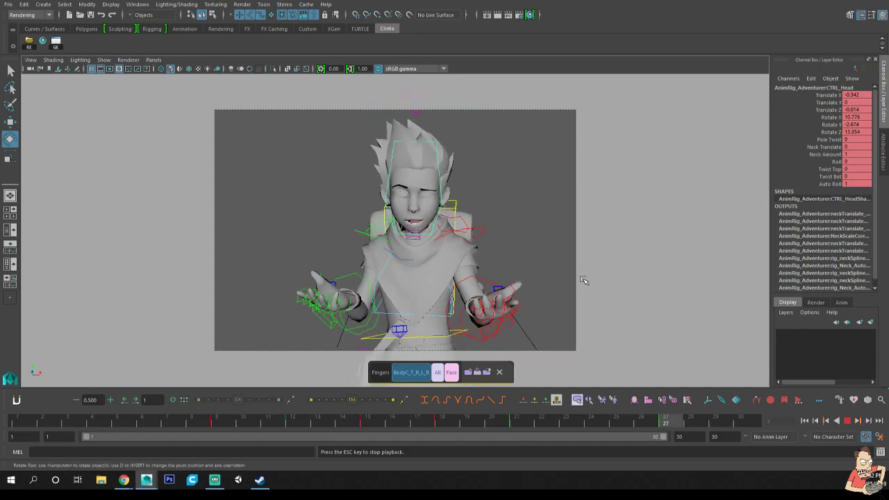
key("alt+v")
Rotate the left FK elbow control at frame 18.
left_click(542, 253)
left_click(482, 276)
key("q")
left_click_drag(389, 422, 439, 435)
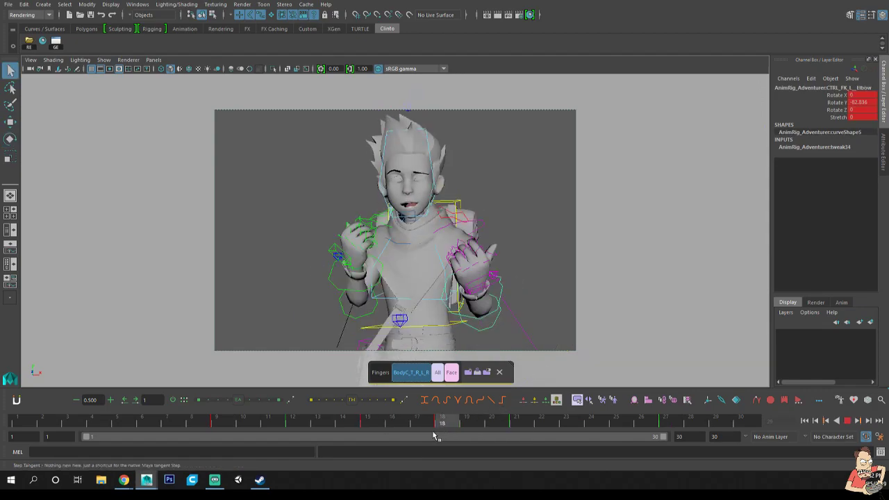
key("e")
left_click_drag(491, 302, 500, 319)
key("q")
Rotate the left wrist control at frame 21 to about -81.4, 19.6, 17 and key it.
left_click_drag(487, 421, 518, 421)
key("e")
left_click_drag(505, 314, 519, 312)
key("s")
key("q")
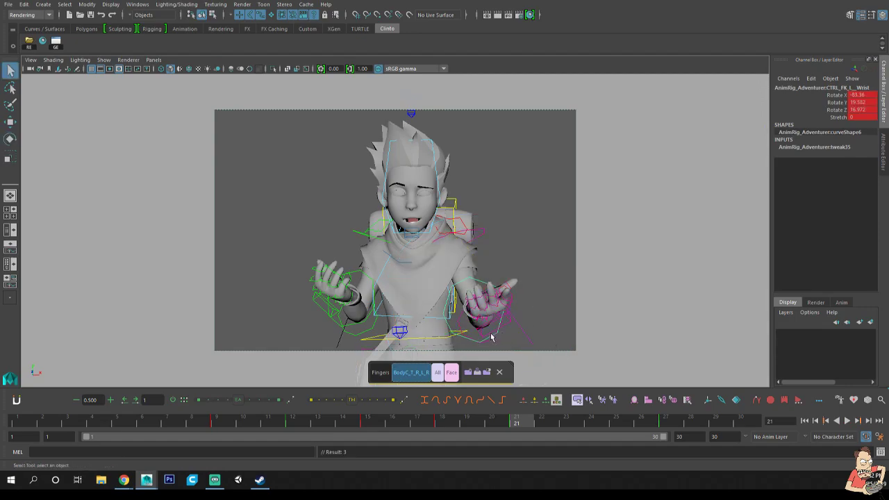
Tween the left finger controls at frame 18 so that they favour the previous key's pose.
left_click(374, 373)
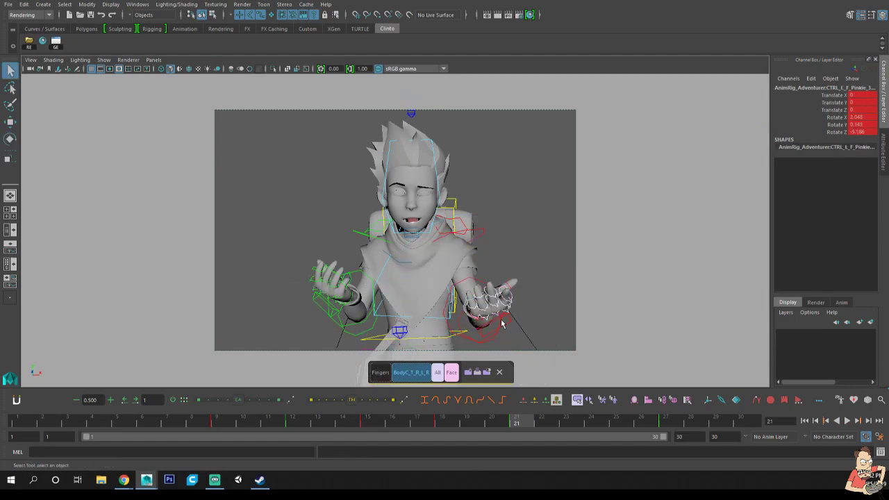
left_click(443, 423)
left_click_drag(352, 401, 320, 404)
left_click(515, 422)
Play back the blocked gesture with all controls deselected to check the motion.
left_click(424, 377)
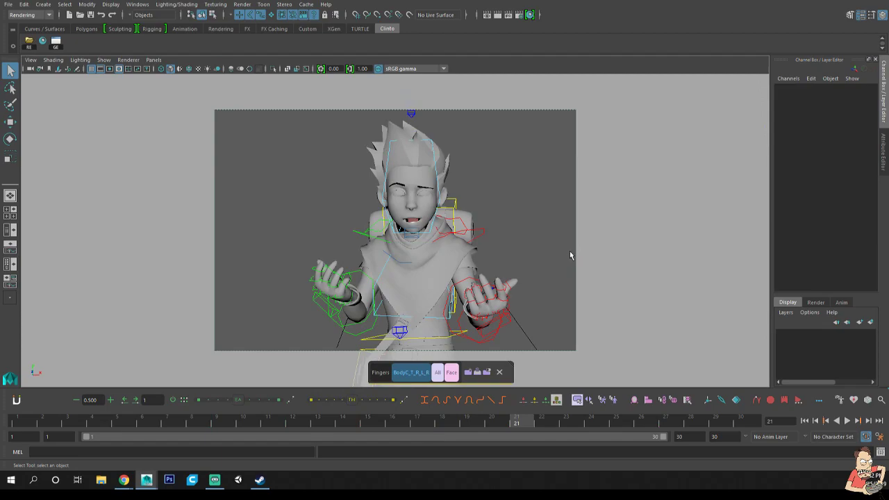
left_click(411, 373)
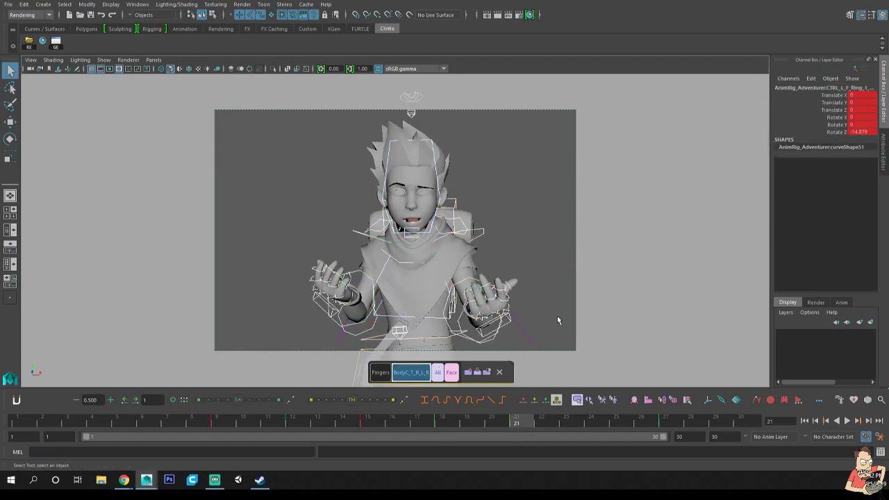
left_click(552, 286)
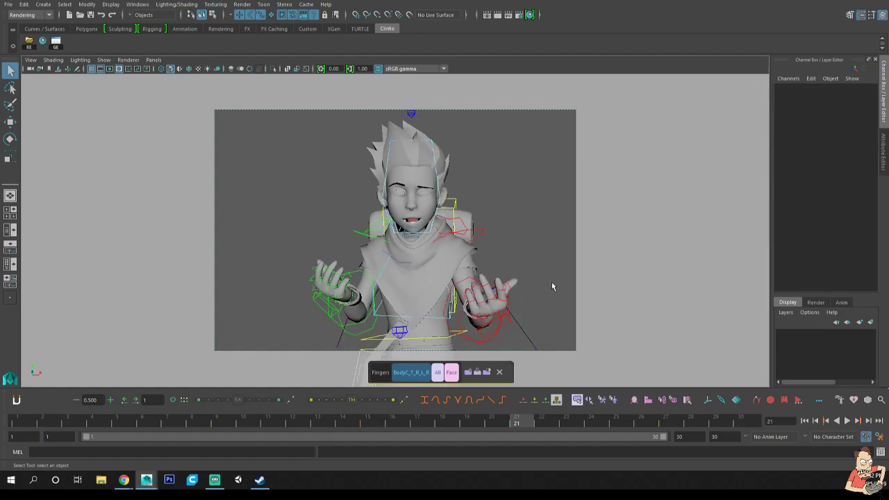
key("alt+v")
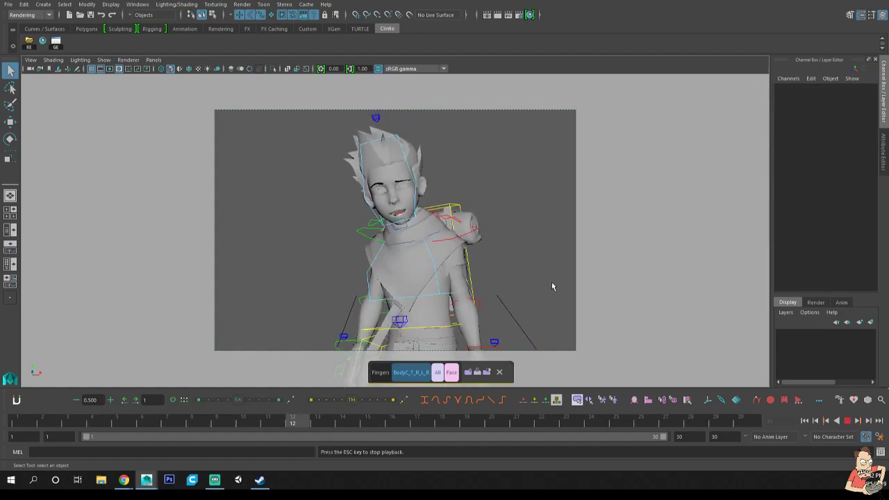
key("Escape")
Select the body controls and compare the keyed poses at frames 9, 12, 15, 18 and 21.
left_click(411, 372)
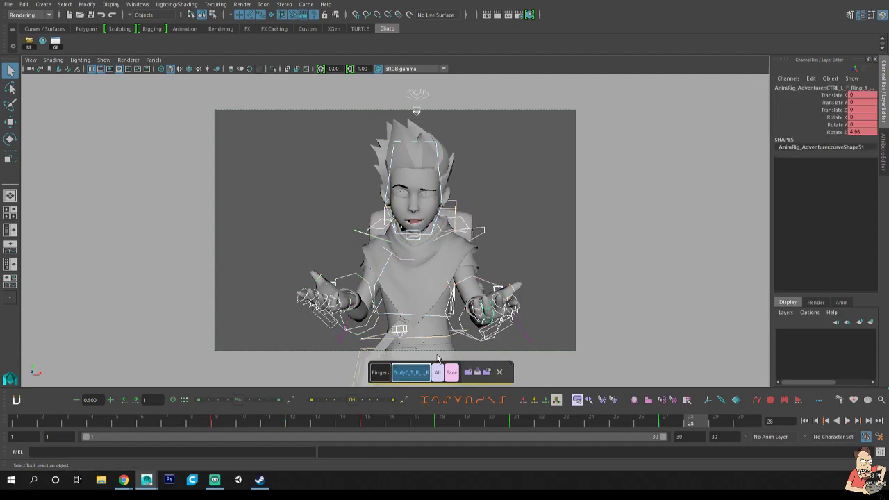
left_click(217, 422)
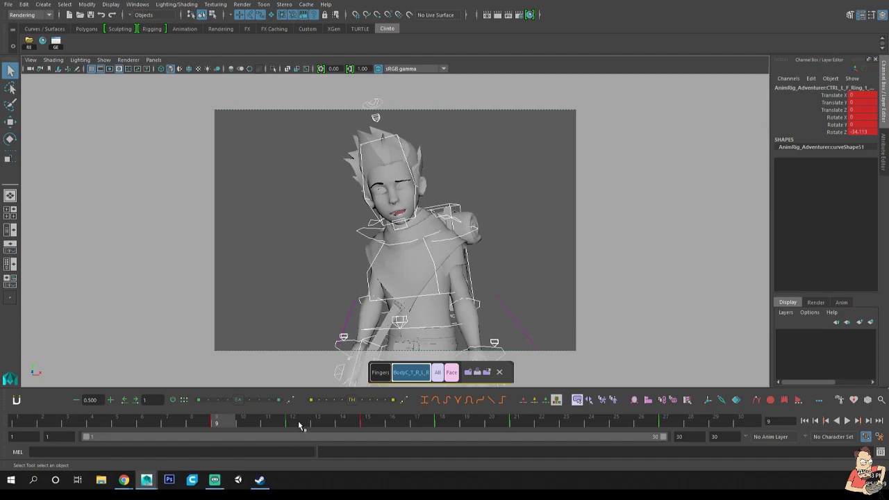
left_click(300, 425)
left_click(221, 420)
left_click(306, 424)
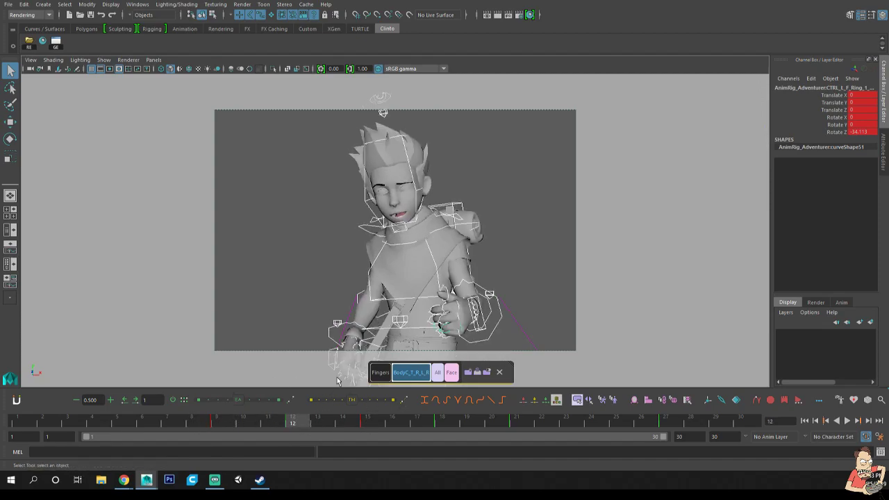
left_click(237, 425)
left_click(295, 422)
left_click(360, 421)
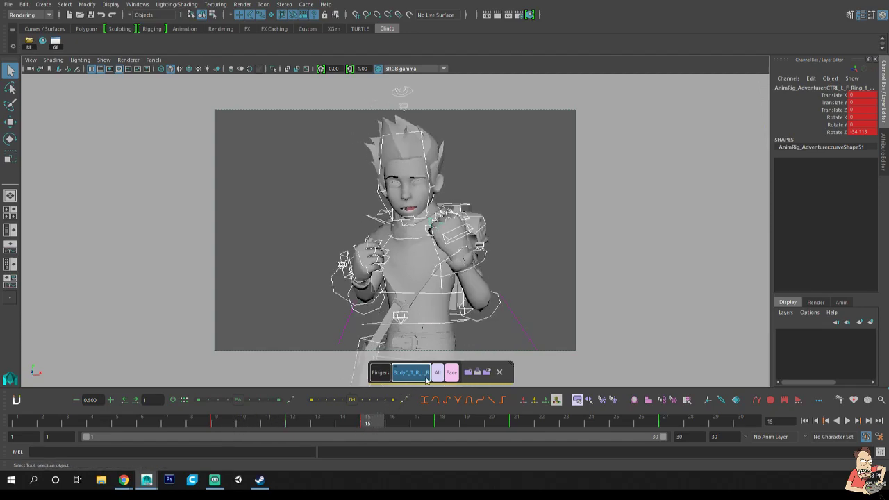
left_click(433, 420)
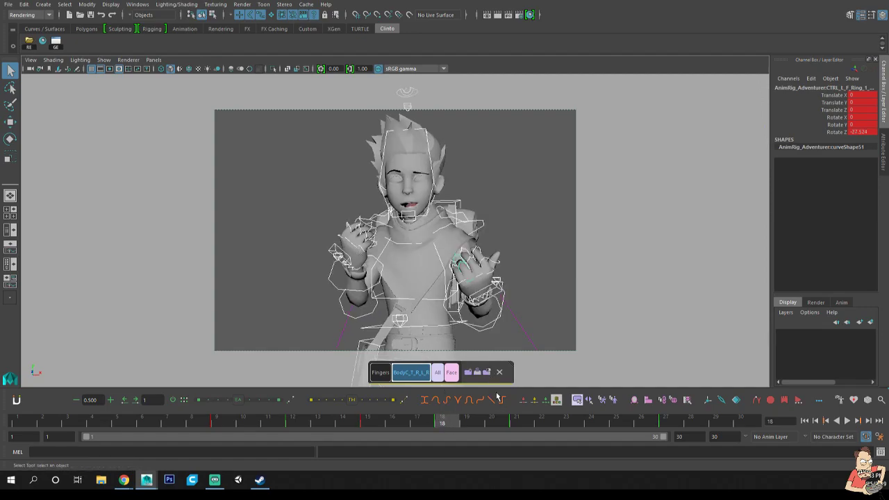
left_click(521, 417)
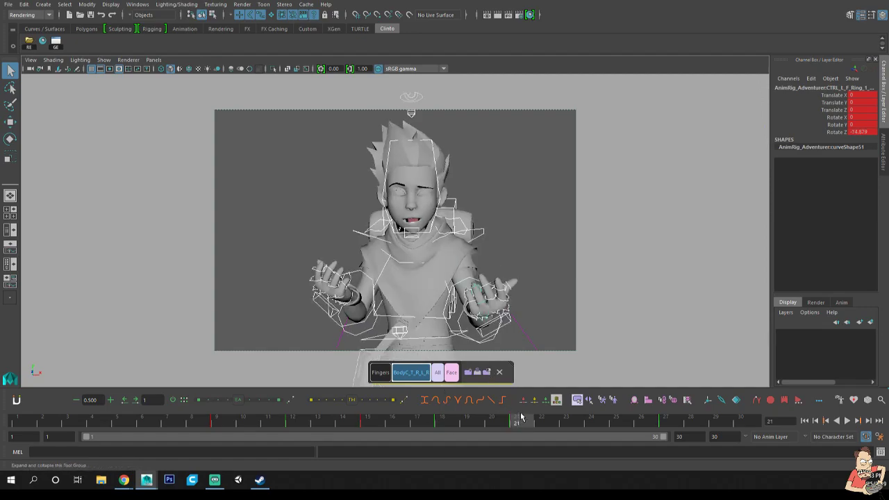
left_click(340, 320)
key("e")
left_click_drag(290, 313, 298, 298)
key("q")
key("ctrl+z")
key("ctrl+z")
key("ctrl+z")
key("ctrl+z")
key("ctrl+z")
Rotate the right FK elbow control at frame 21 and compare it with the pose at frame 27.
left_click(363, 332)
key("e")
left_click_drag(345, 337, 341, 332)
key("q")
left_click_drag(526, 427, 681, 420)
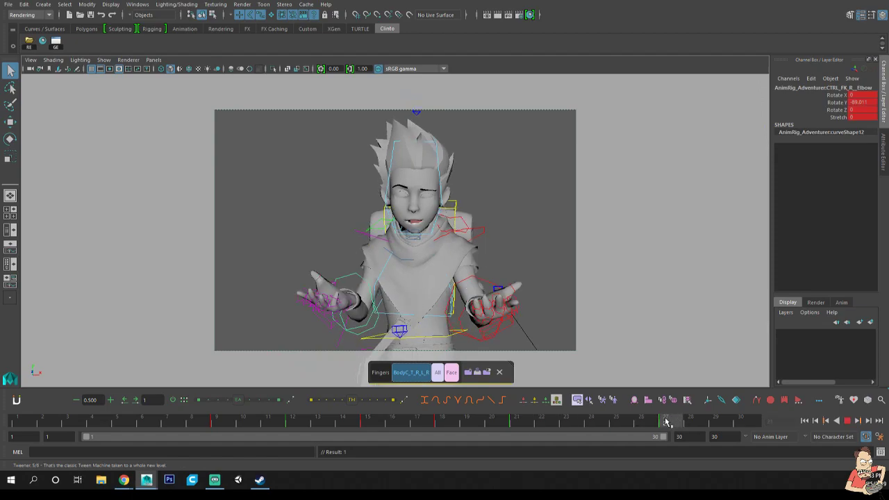
Select all the rig's controls and change their stepped curves to smooth tangents in the Graph Editor.
left_click(411, 373)
left_click(540, 246)
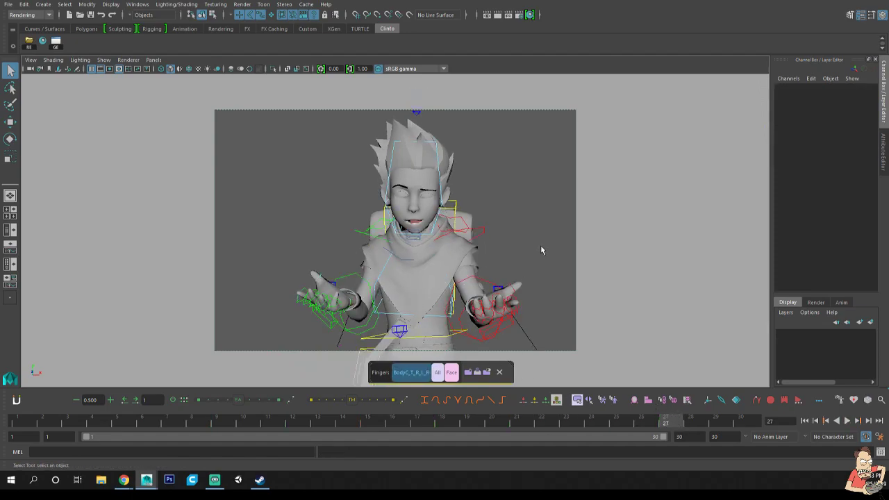
left_click(437, 373)
key("g")
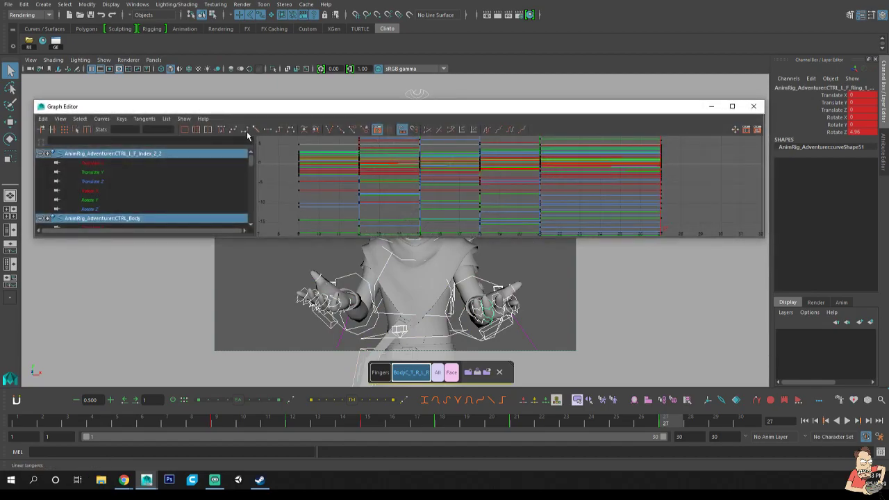
left_click(210, 133)
key("f")
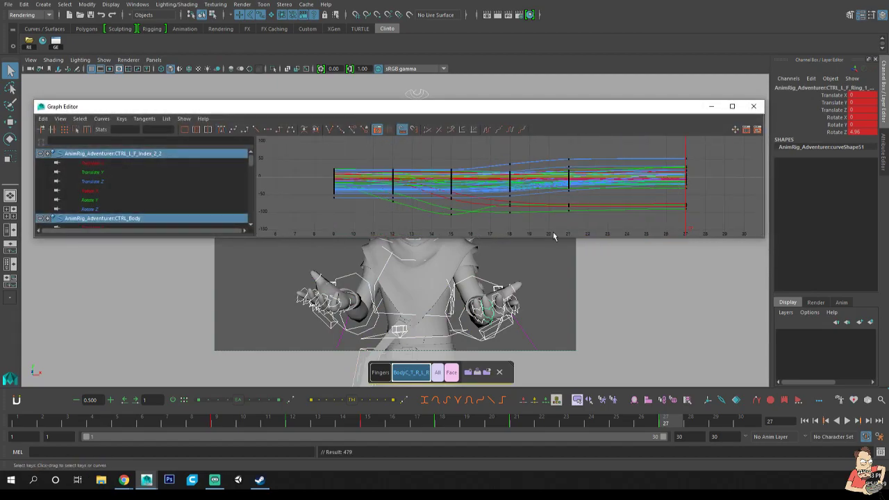
Convert the breakdown keys at frames 12, 18, 21 and 27 to regular keys, reapply smooth tangents and close the Graph Editor.
left_click_drag(381, 212, 439, 234)
left_click_drag(532, 161, 498, 226)
left_click_drag(574, 152, 550, 235)
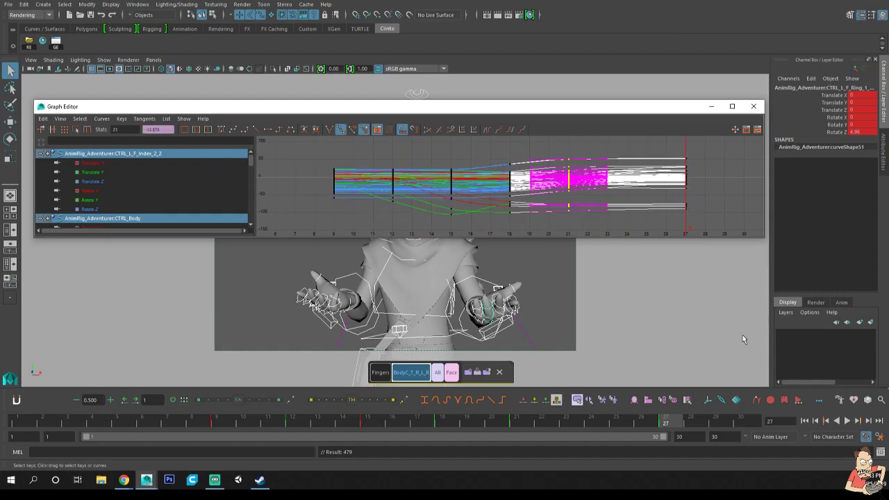
left_click(215, 421)
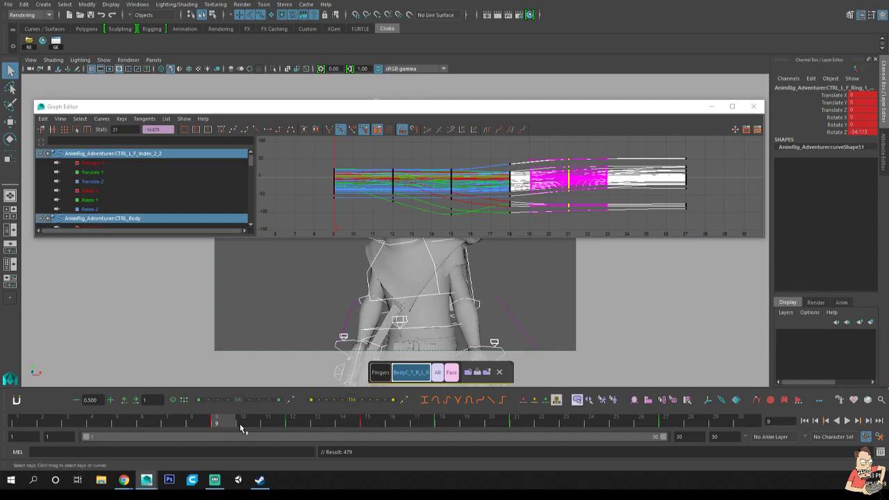
key("alt+v")
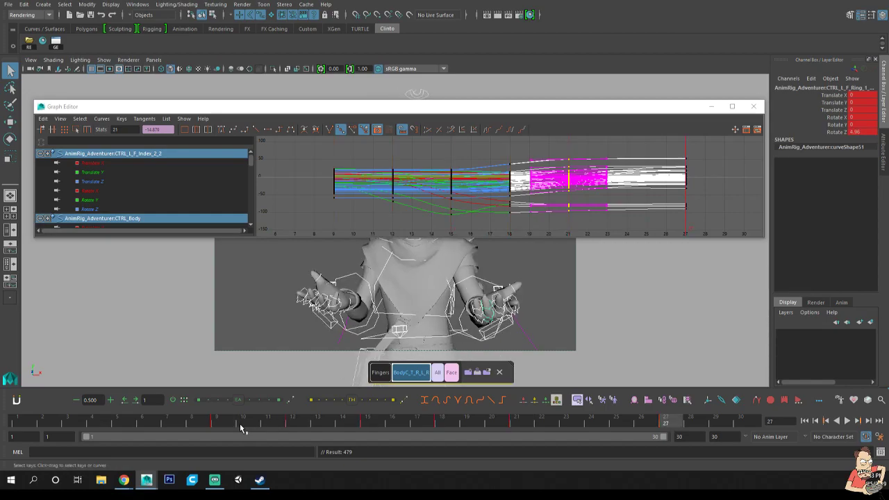
left_click(222, 130)
left_click(715, 187)
left_click(754, 106)
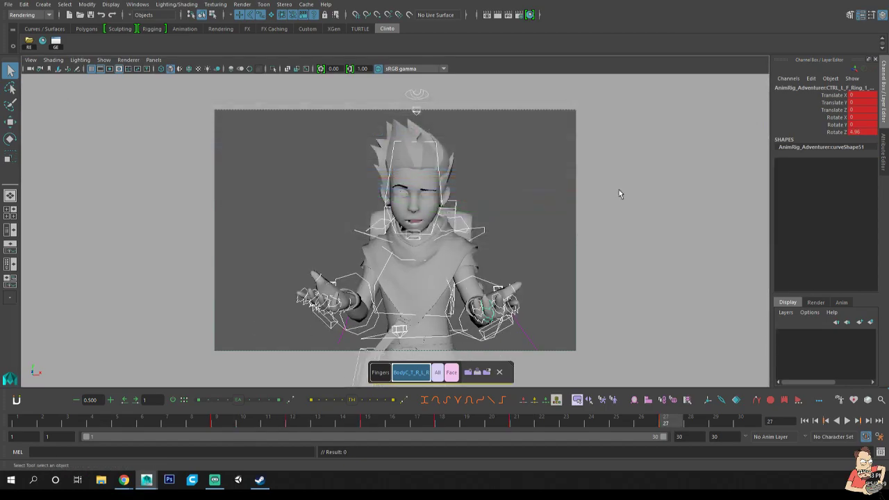
Play back the smoothed animation and review the body's motion from frame 9 to 12.
left_click(631, 184)
key("alt+v")
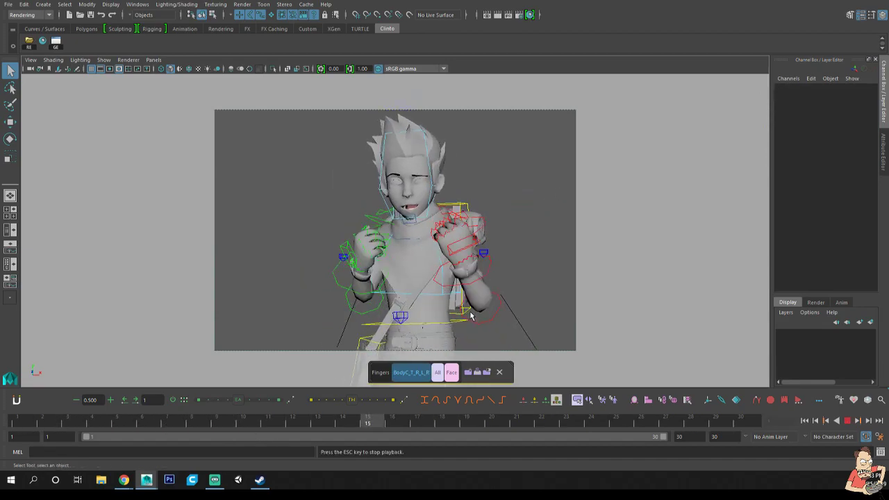
key("Escape")
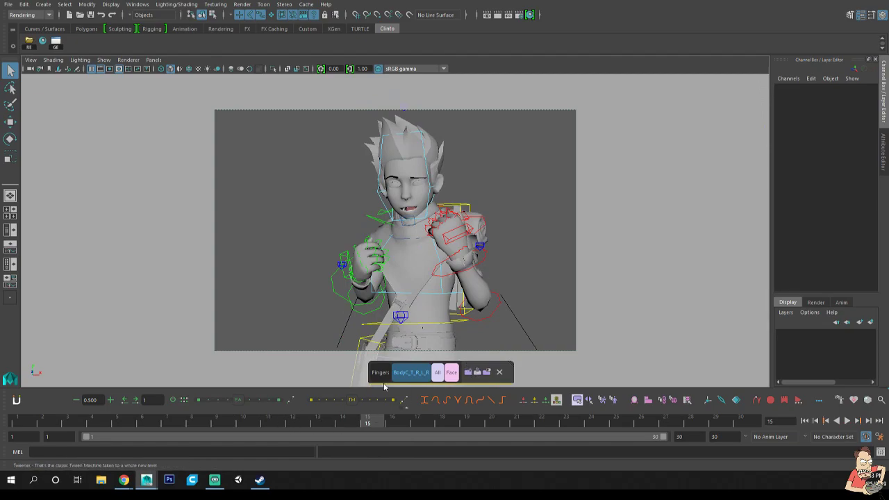
left_click(401, 375)
left_click_drag(222, 422, 292, 421)
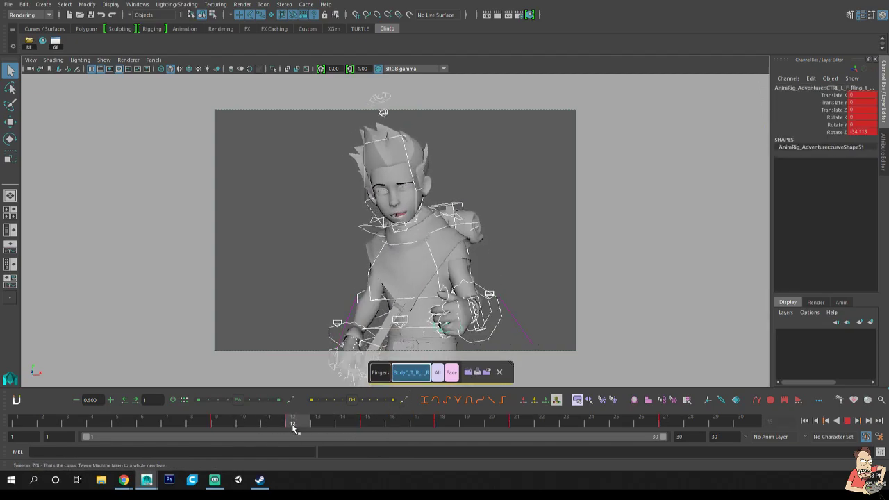
Rotate the right elbow and wrist controls at frame 12, bringing the wrist to about -0.73, 15.03, -7.53.
left_click(380, 318)
left_click(385, 314)
key("e")
key("q")
key("e")
left_click_drag(357, 280, 355, 317)
key("q")
left_click(345, 341)
key("e")
key("q")
left_click(224, 424)
key("alt+v")
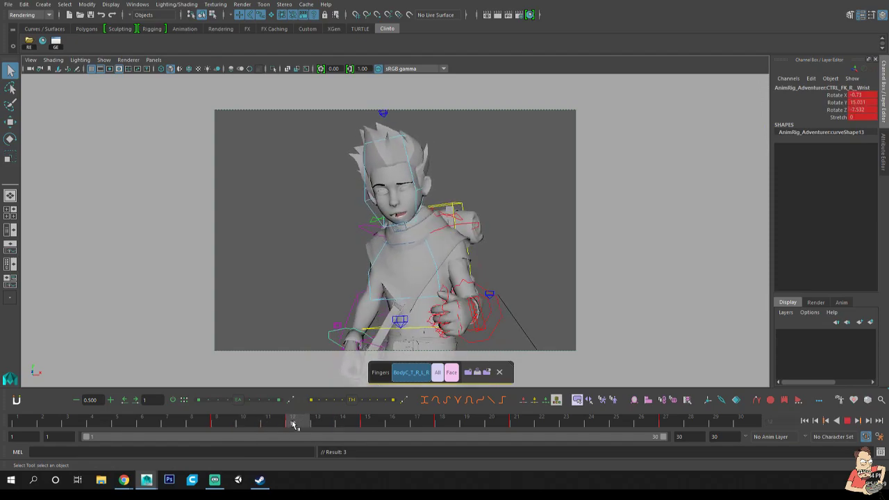
Rotate the left wrist control at frame 12 to about -8, 11.7, -26.7 and check the motion.
left_click(485, 340)
key("e")
left_click_drag(483, 239, 445, 264)
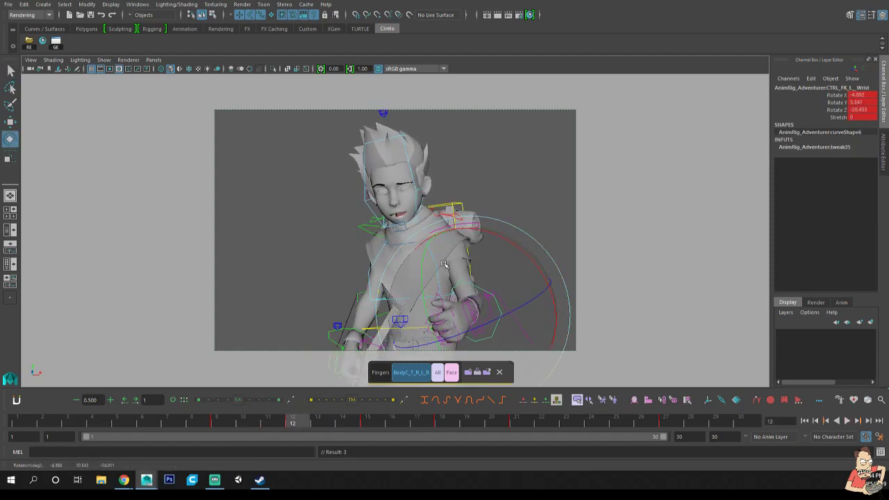
key("q")
key("alt+v")
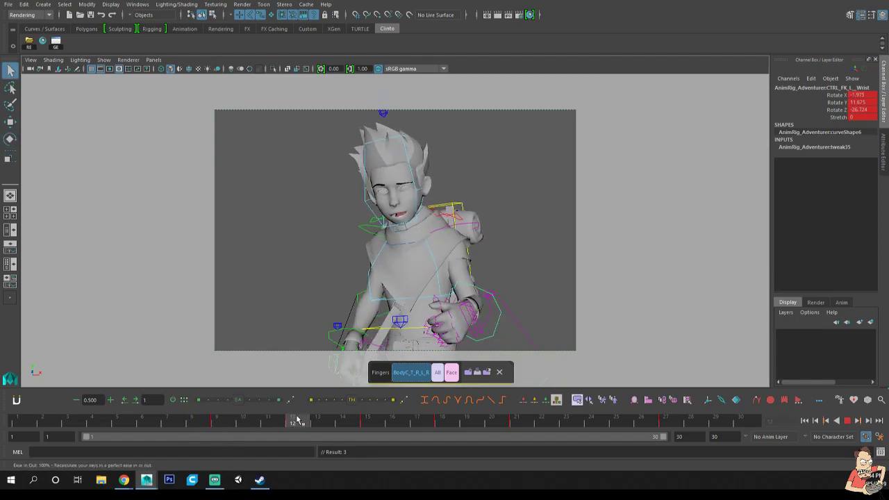
key("alt+v")
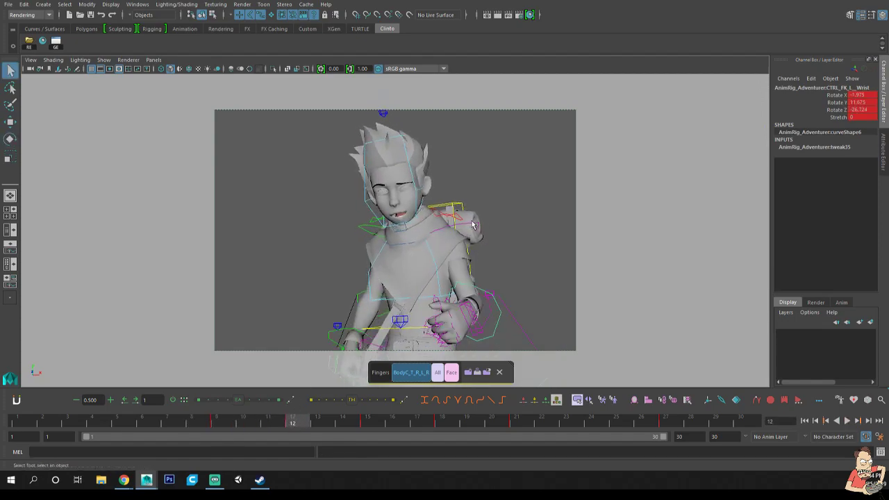
Rotate the left FK shoulder control slightly at frame 12, checking the arm's path from frame 9 to 15.
left_click(472, 224)
key("e")
left_click_drag(485, 207, 481, 209)
key("q")
left_click(216, 423)
left_click_drag(218, 422, 363, 425)
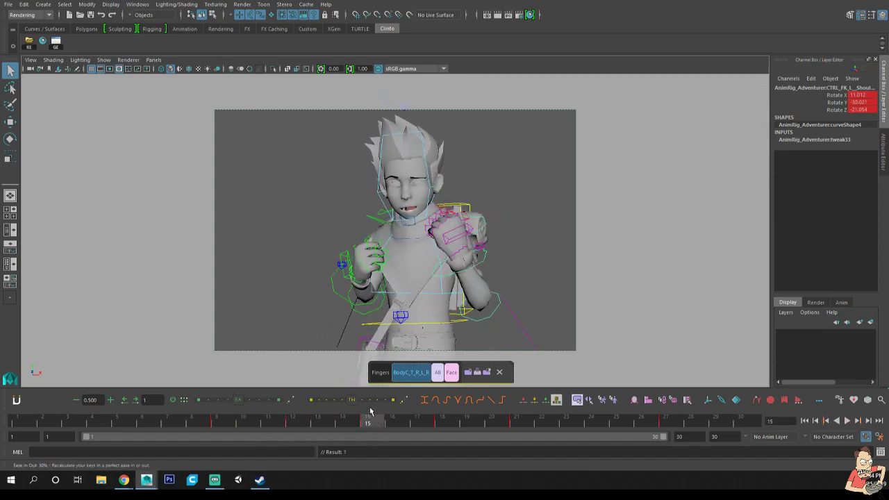
Rotate the right elbow and wrist controls at frame 15, then check the arm between frames 9 and 12.
left_click(353, 311)
key("e")
left_click_drag(291, 253, 287, 265)
key("q")
left_click(336, 300)
key("e")
key("q")
left_click_drag(225, 421, 293, 421)
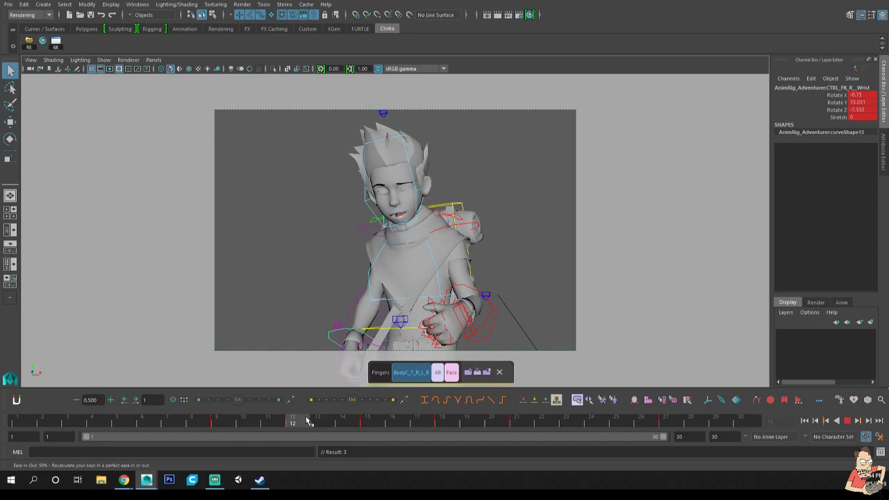
Rotate the right FK shoulder control at frame 15 after reviewing the arm's motion from frame 9.
key("e")
key("q")
left_click_drag(225, 421, 367, 421)
key("e")
left_click(406, 229)
left_click_drag(406, 229, 411, 234)
Rotate the right FK shoulder control at frame 12 to about 1.98, -0.42, -19.77.
left_click_drag(268, 421, 294, 422)
left_click(422, 255)
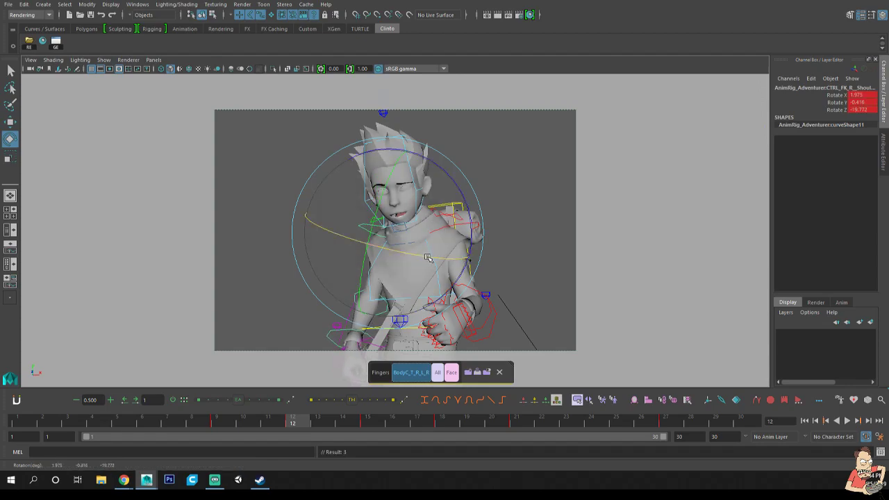
key("q")
Rotate the right collar control at frame 18 to about 0.93, 0.62, 17.52.
left_click(243, 422)
left_click_drag(243, 422, 442, 422)
key("e")
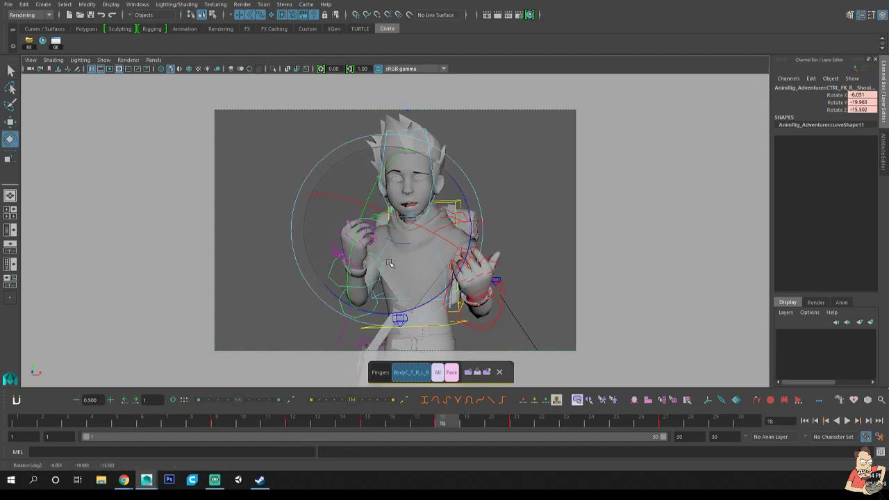
left_click(458, 182)
left_click_drag(464, 191, 470, 211)
key("q")
Rotate the right collar control at frame 15, then check the shoulder at frame 12 and in playback.
left_click_drag(276, 421, 368, 422)
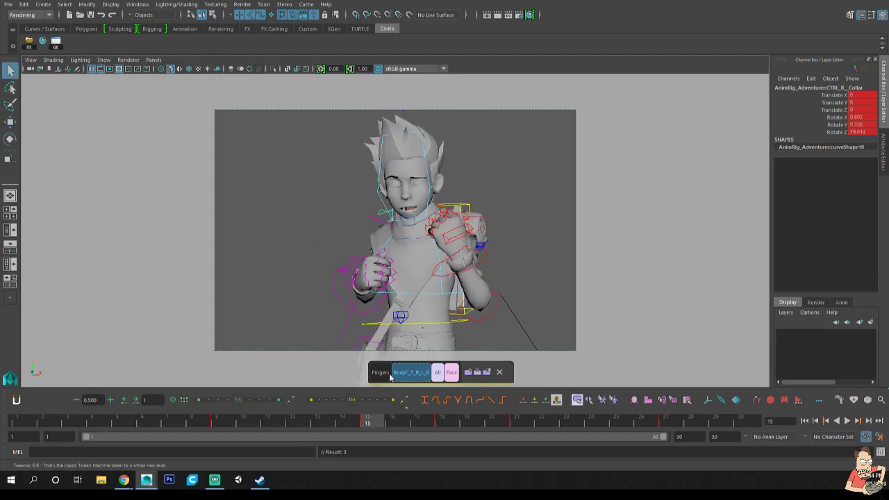
key("e")
left_click_drag(468, 201, 471, 214)
key("q")
left_click(289, 421)
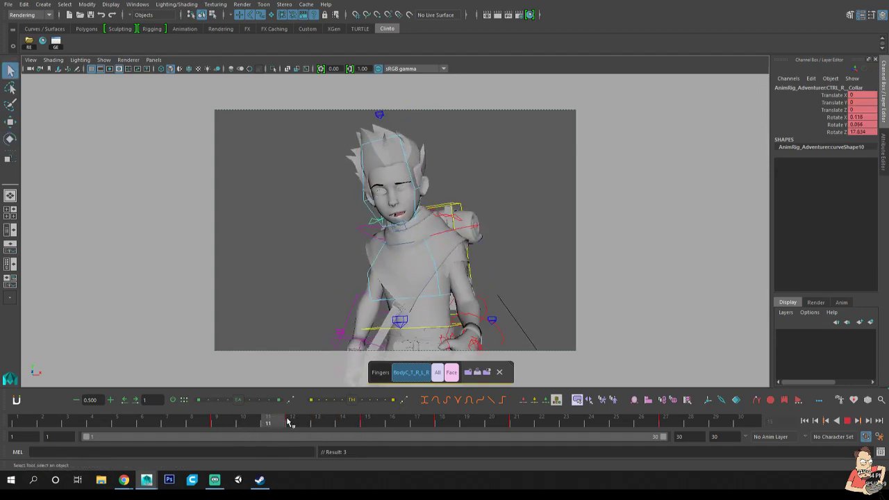
key("e")
key("q")
key("alt+v")
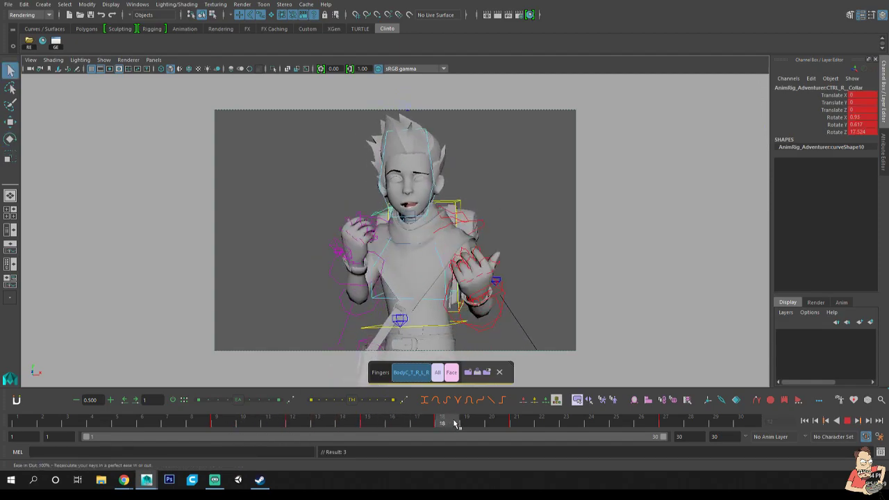
key("alt+v")
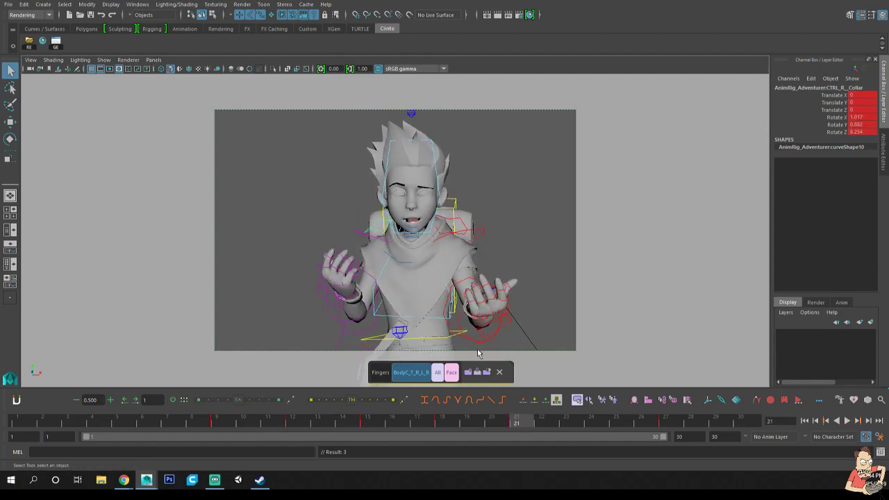
Rotate the right FK elbow control at frame 21 to about -97.9 in Y.
left_click(462, 321)
key("e")
key("q")
left_click(466, 296)
key("e")
left_click_drag(414, 254, 332, 295)
key("q")
left_click(376, 299)
key("e")
key("q")
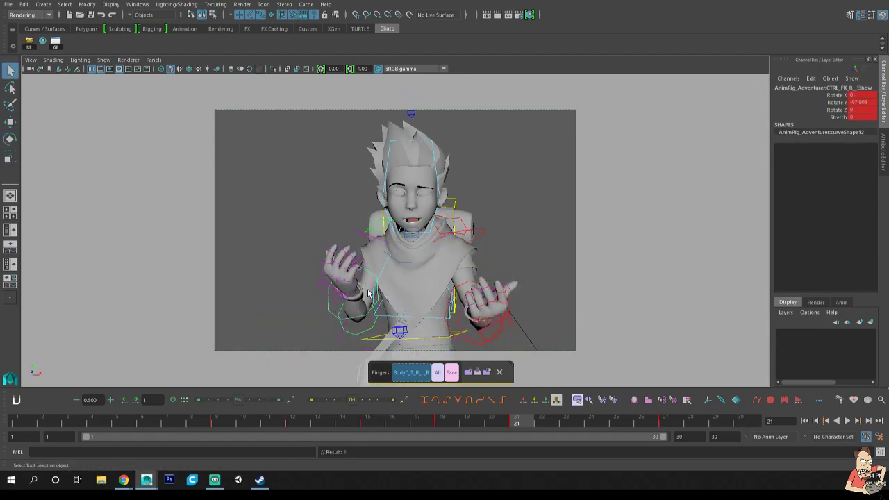
Rotate the right FK wrist control at frame 21 to about -78 in X.
left_click(365, 272)
key("e")
left_click_drag(341, 238, 357, 215)
key("q")
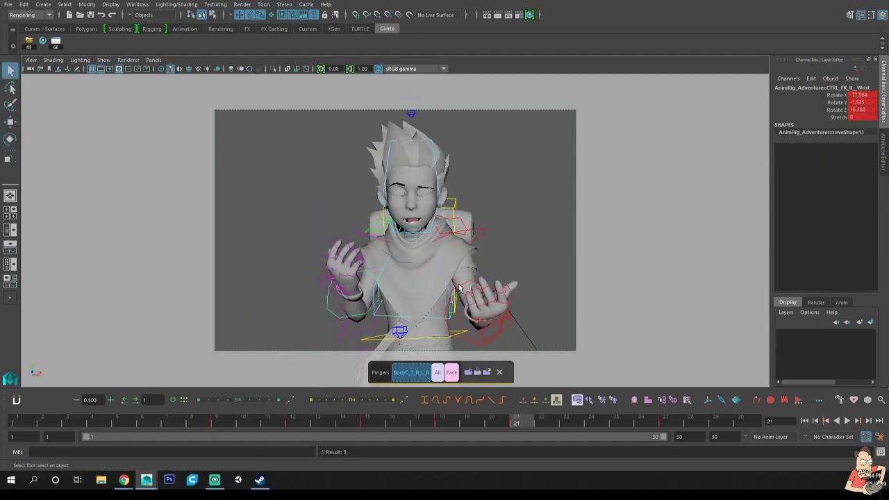
Rotate the right collar control at frame 21 and play back the animation to check the shoulder.
left_click(378, 227)
key("e")
left_click_drag(485, 224, 461, 207)
key("q")
key("e")
key("q")
left_click_drag(389, 423, 415, 423)
key("alt+v")
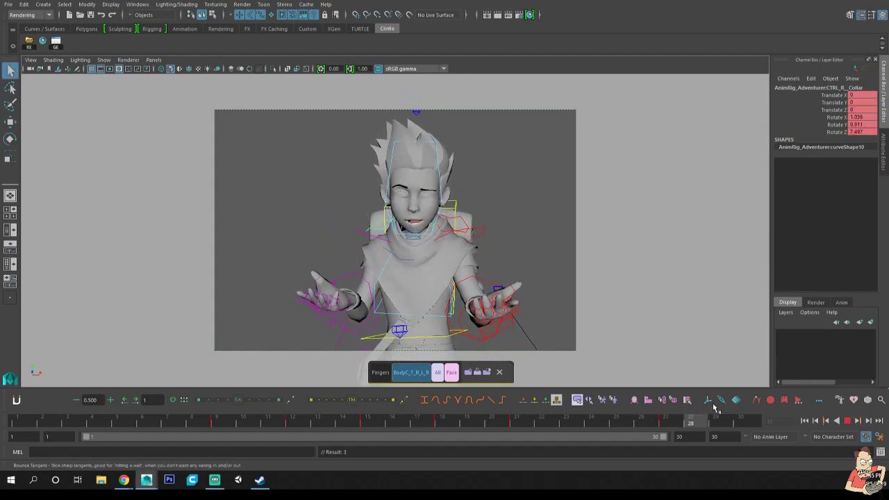
Play back the animation with nothing selected and review the motion through frame 25.
key("alt+v")
left_click(530, 209)
key("alt+v")
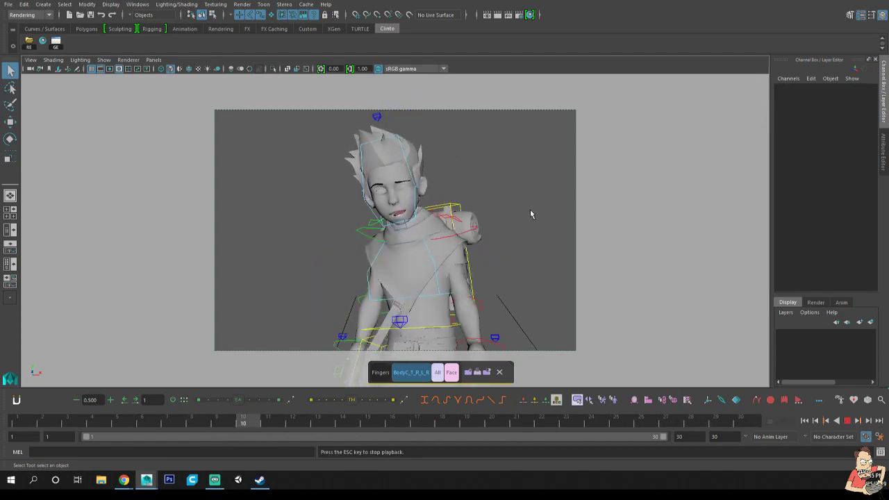
key("alt+v")
left_click_drag(421, 422, 616, 424)
Rotate the head control slightly at frame 21 after reviewing its motion, and play back the result.
left_click(432, 148)
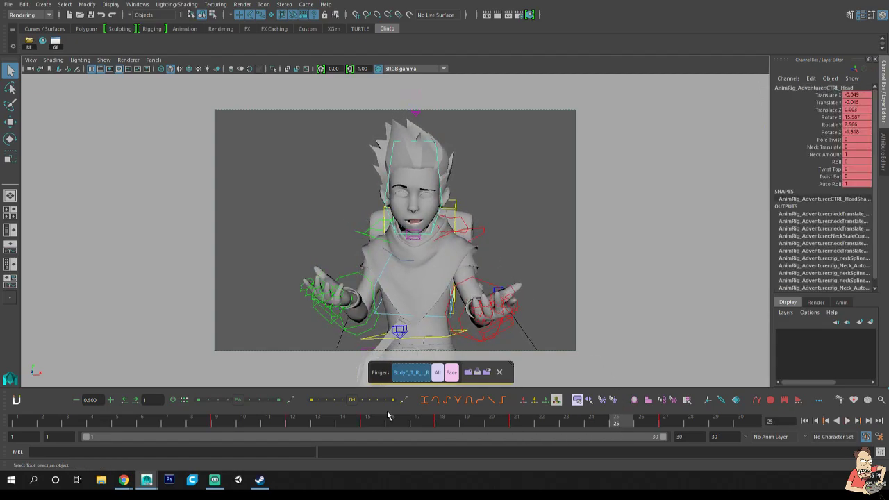
key("alt+v")
left_click_drag(393, 418, 514, 420)
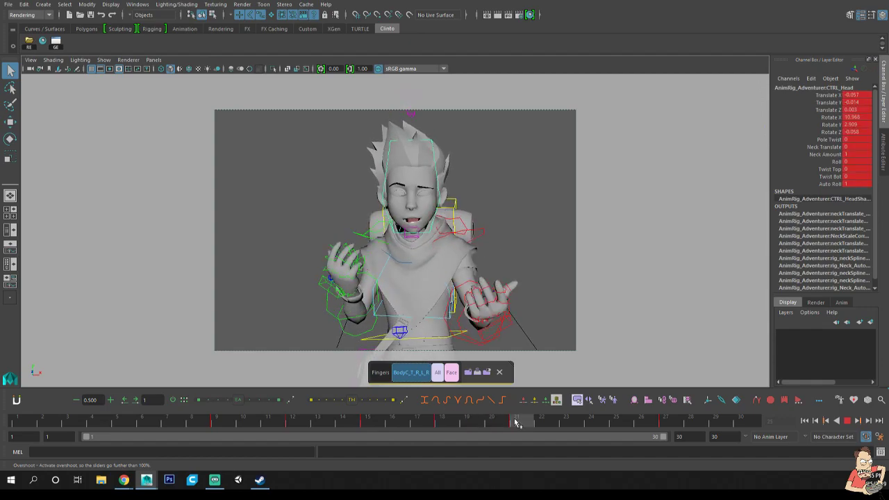
key("e")
left_click_drag(461, 221, 469, 202)
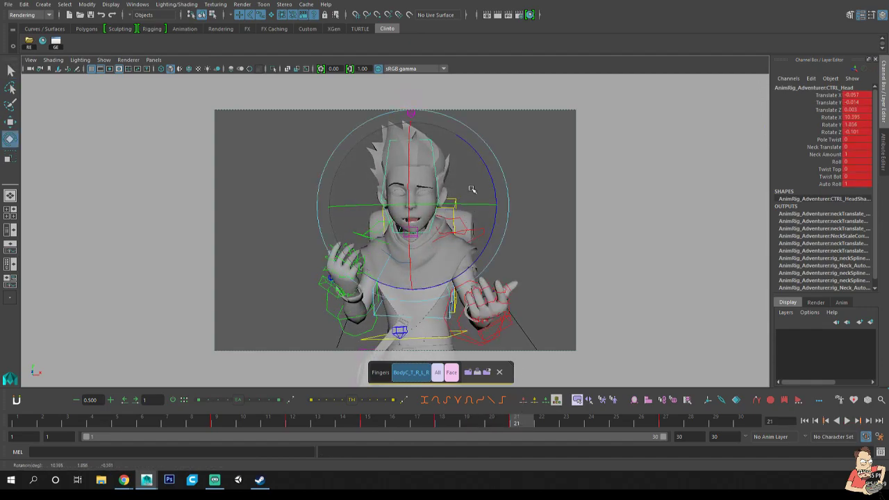
key("q")
key("alt+v")
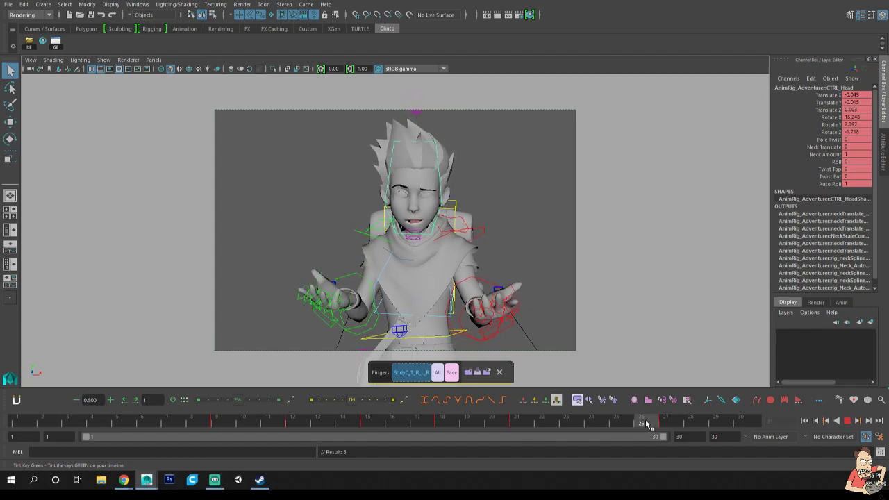
Select the chest control and rotate it at frame 21 to about 20.14, 7.95, -6.25.
left_click_drag(653, 423, 665, 421)
key("e")
key("q")
left_click(452, 284)
key("e")
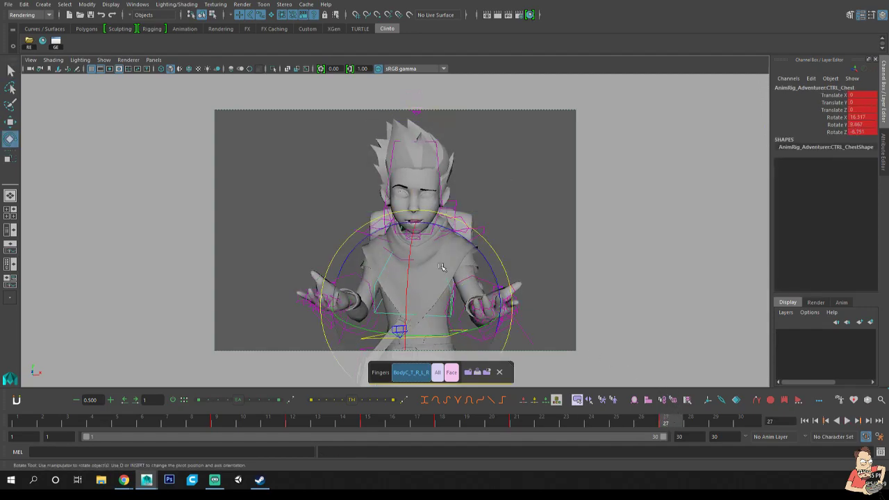
key("q")
key("alt+v")
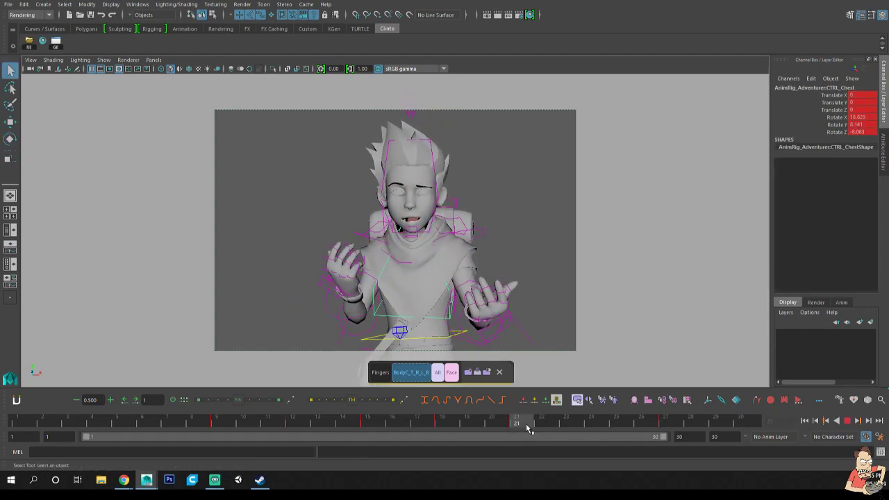
key("e")
key("alt+v")
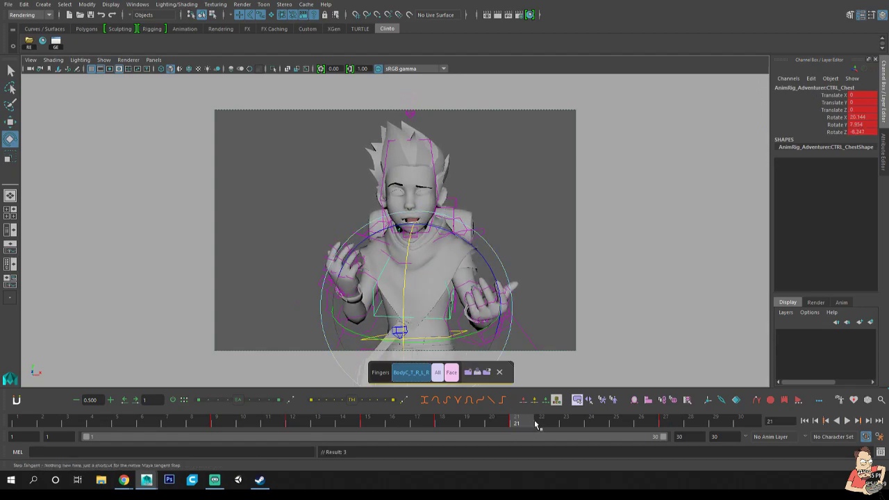
Rotate the chest control at frame 27 to about 16.88, 9.78, -6.85 and key its rotation.
key("alt+v")
left_click(661, 421)
left_click_drag(408, 280, 407, 282)
key("shift+e")
key("q")
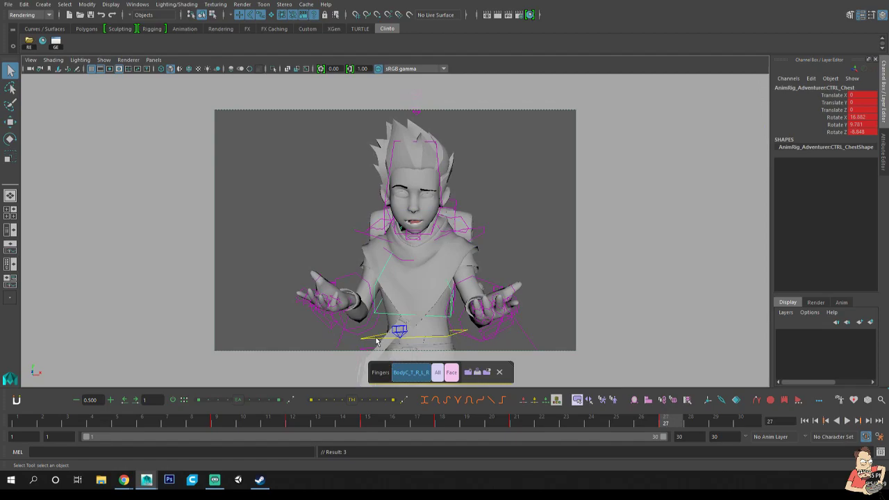
Move the keys of all body and finger controls from frame 27 to frame 30, and play back the animation.
left_click(425, 372)
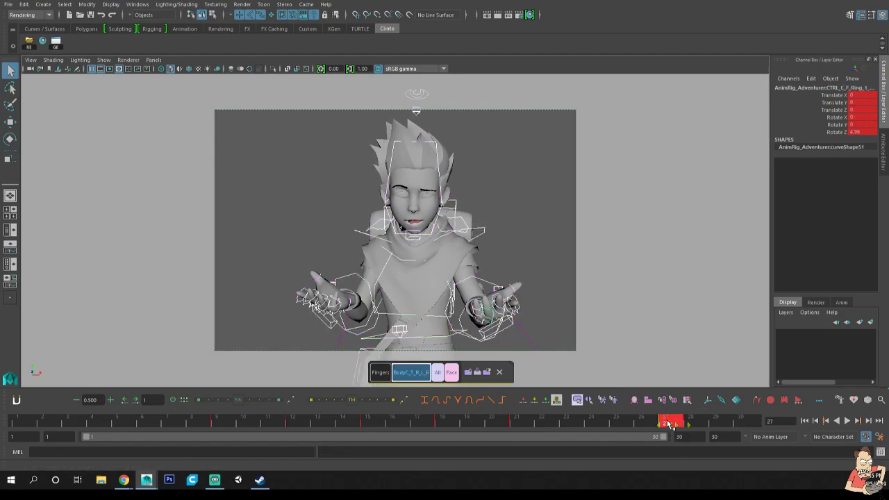
left_click_drag(684, 425, 757, 423)
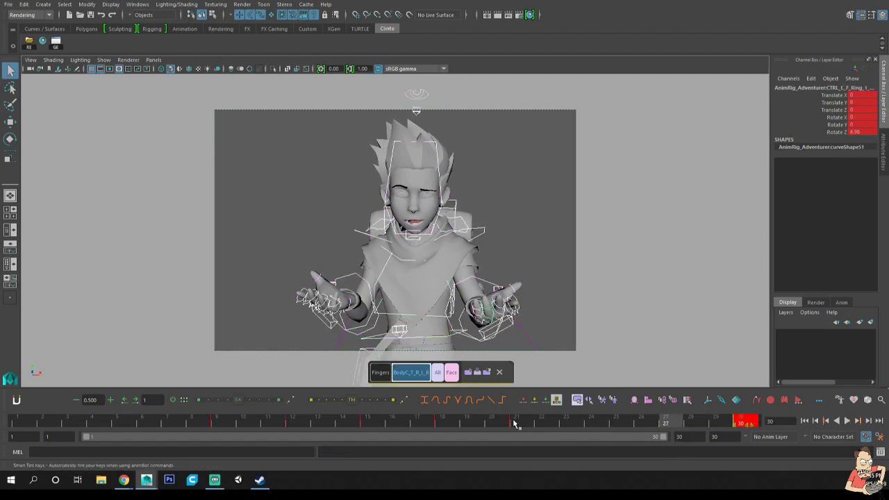
key("alt+v")
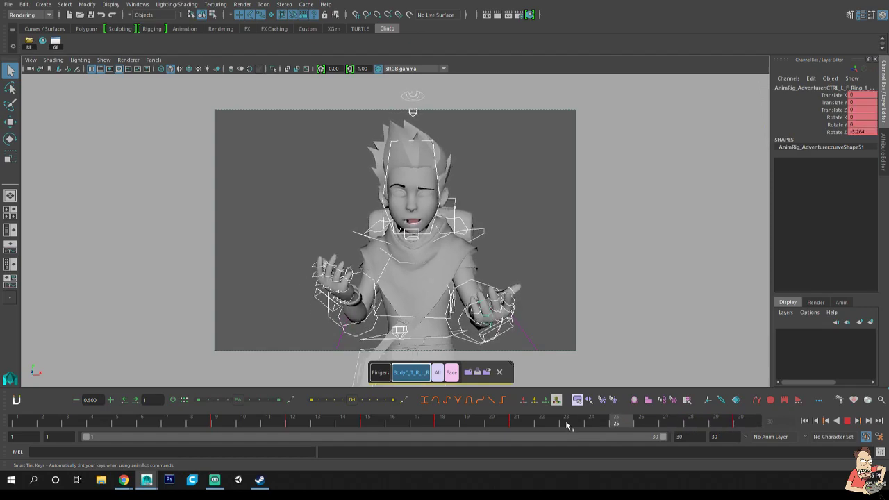
left_click(581, 302)
key("alt+v")
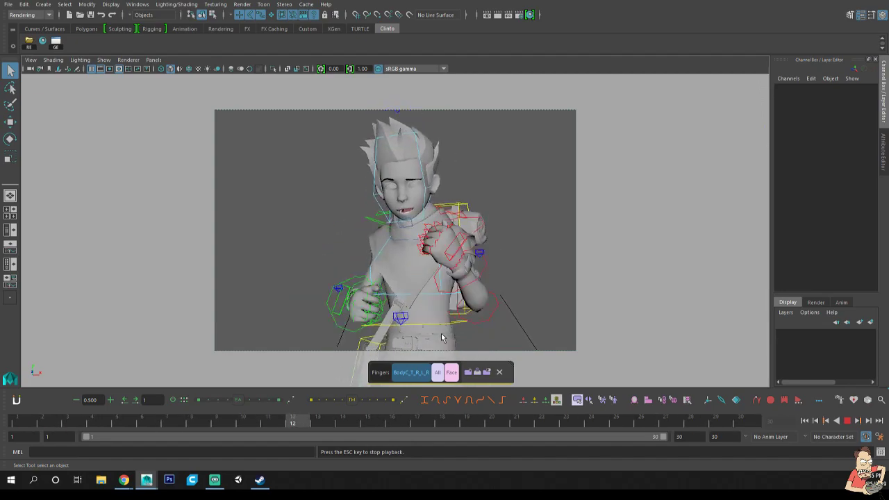
key("alt+v")
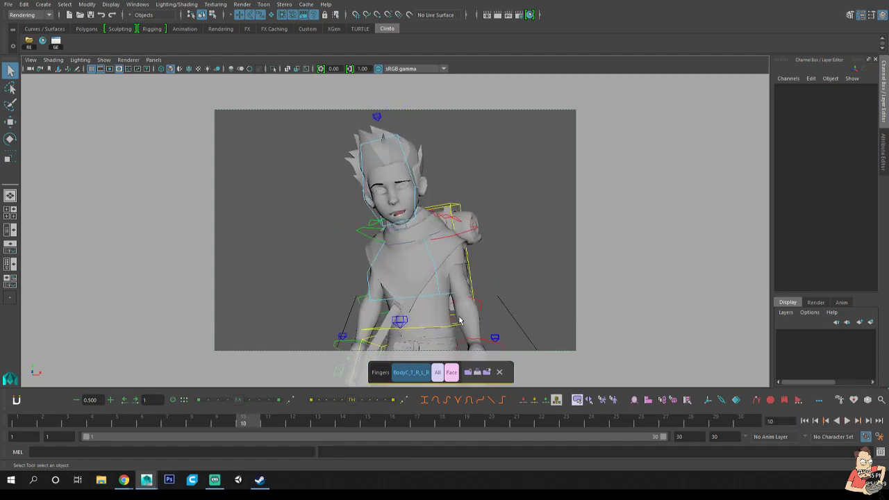
Open the body control's Translate X curve in the Graph Editor and adjust the outgoing tangent at frame 15.
left_click(442, 329)
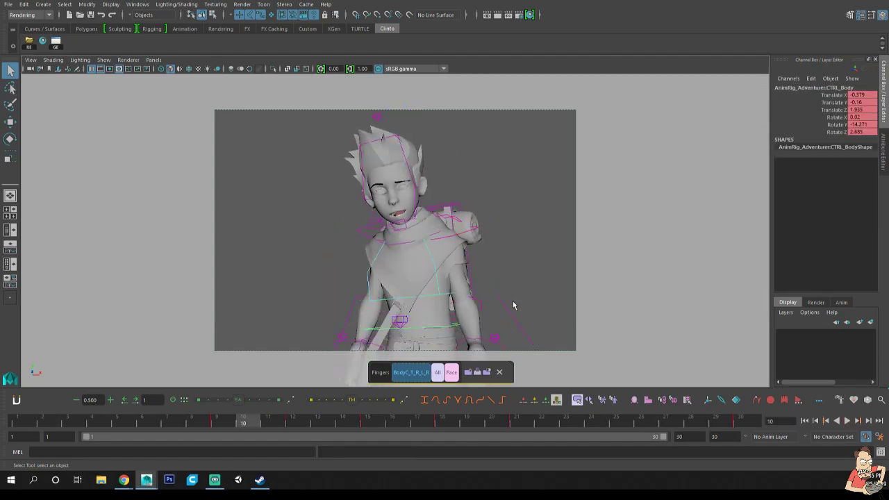
key("ctrl+g")
left_click(105, 163)
key("f")
scroll(525, 177, "down", 3)
left_click(450, 182)
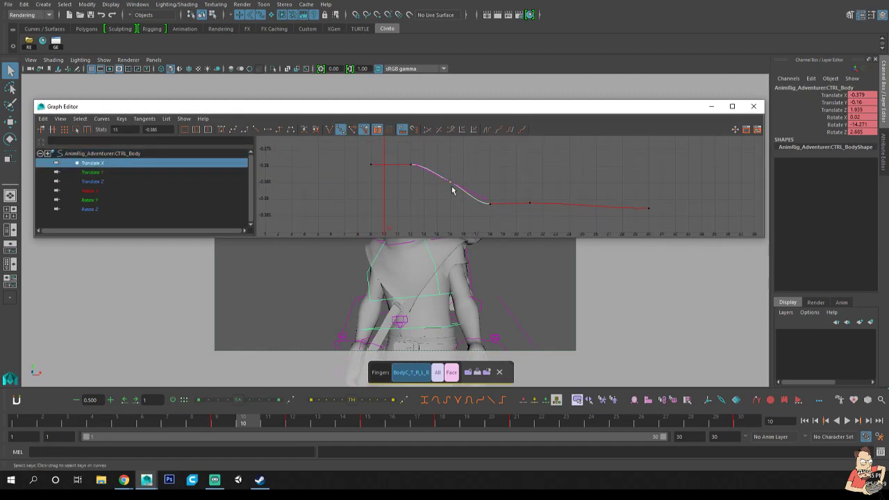
key("w")
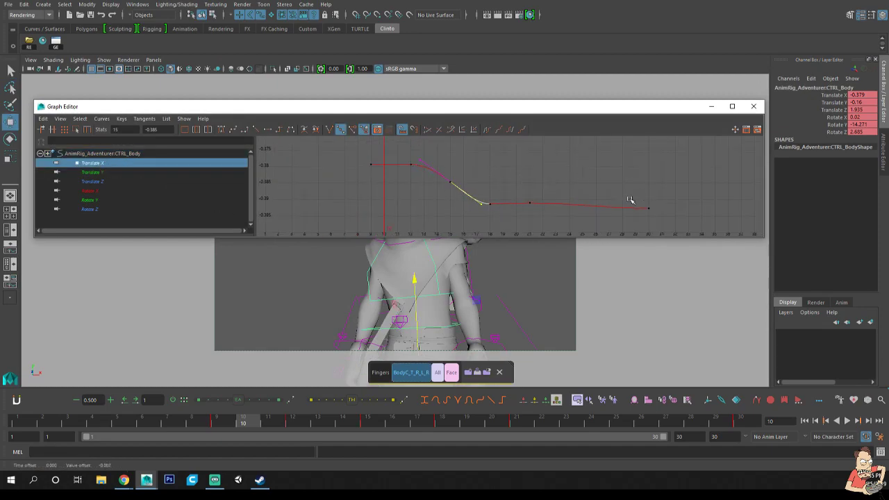
Adjust the body control's Translate X key at frame 21 so the curve eases smoothly into frame 30.
left_click_drag(557, 188, 477, 216)
scroll(545, 206, "down", 4)
left_click(532, 210)
left_click_drag(537, 179, 509, 210)
key("f")
scroll(545, 205, "down", 4)
scroll(545, 205, "down", 1)
left_click_drag(495, 158, 472, 171)
middle_click_drag(601, 159, 600, 175)
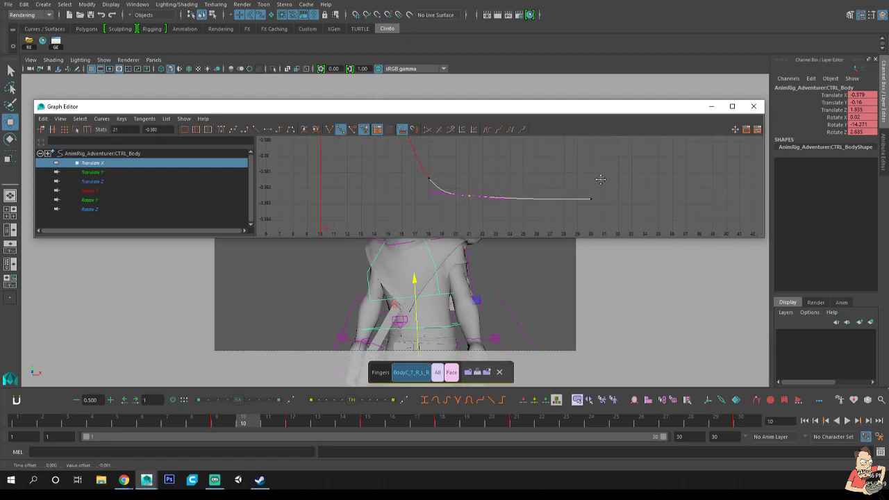
Level the body control's Translate Z keys at frames 12 and 21 with their neighbouring end keys.
left_click(108, 182)
key("f")
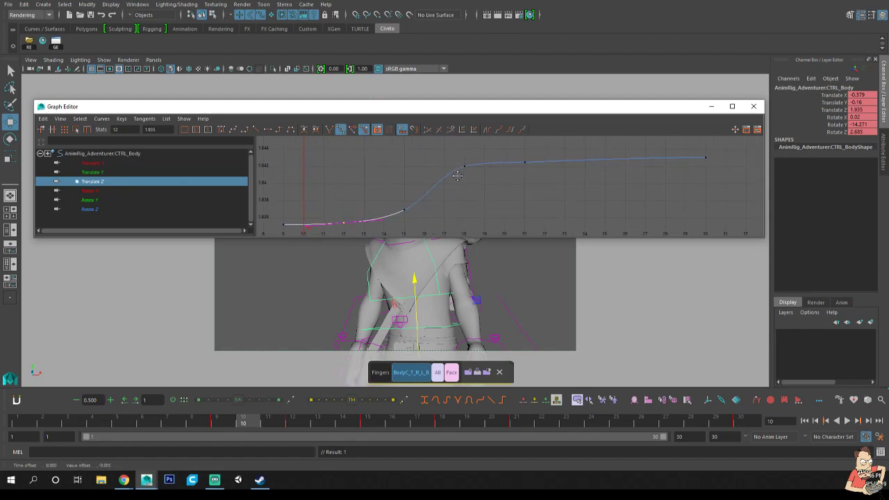
left_click_drag(540, 151, 514, 172)
key("f")
middle_click_drag(436, 214, 434, 192)
left_click(437, 185)
key("f")
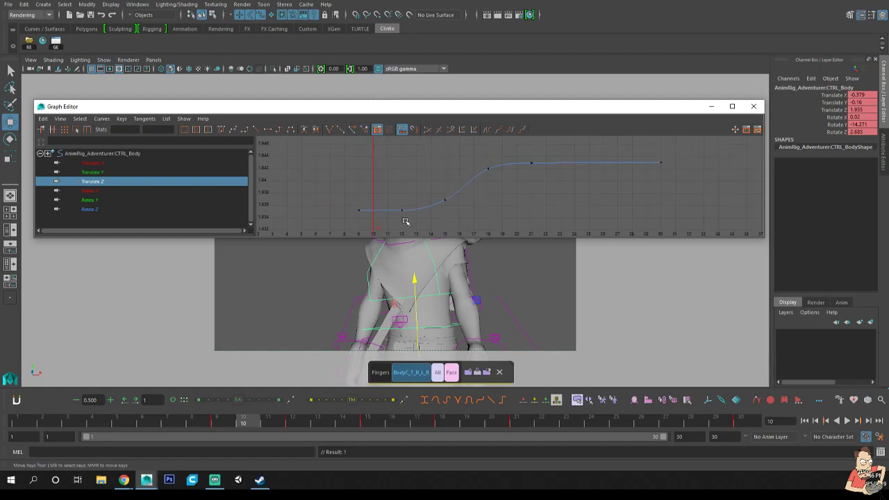
Lower the body control's Translate Y key at frame 12 to about -0.172.
key("Up")
key("f")
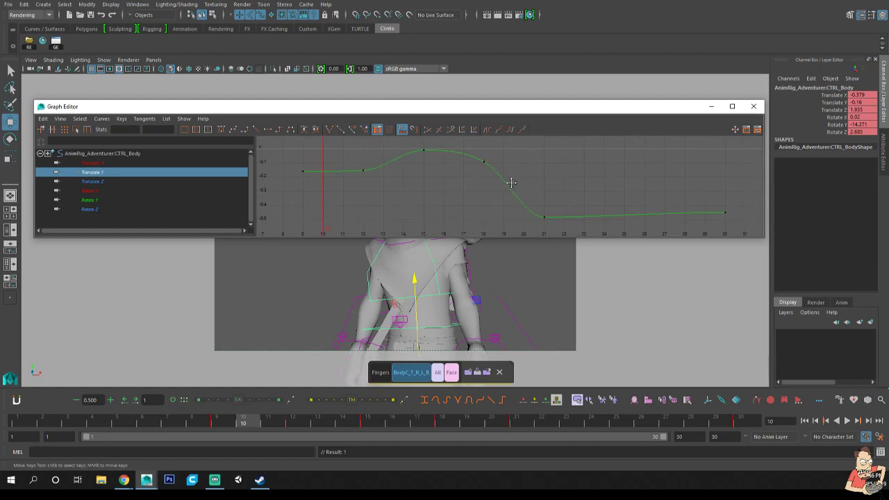
left_click_drag(227, 426, 293, 421)
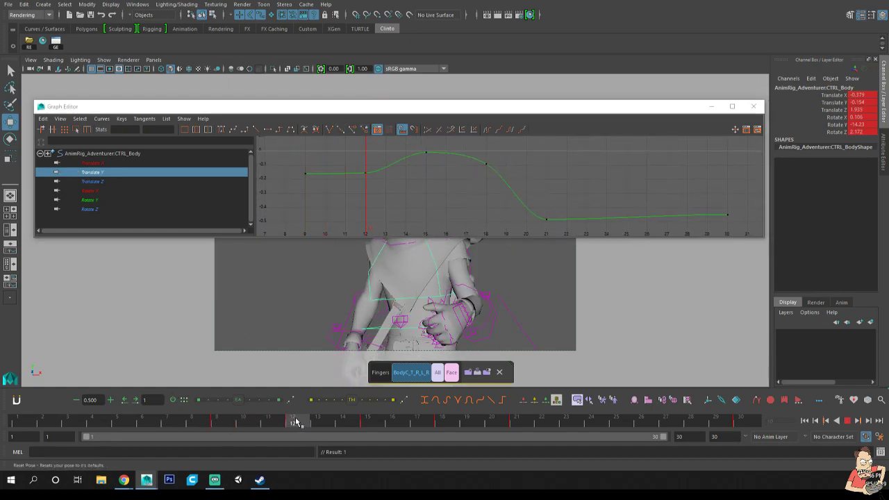
left_click(365, 173)
key("f")
key("w")
middle_click_drag(621, 194, 621, 200)
key("f")
Try reshaping the tangent of the body's Translate Y key at frame 21, then undo the change.
middle_click_drag(689, 190, 581, 175, "alt")
scroll(639, 195, "down", 4)
middle_click_drag(639, 195, 608, 193, "alt")
left_click(501, 218)
mouse_move(545, 216)
middle_mouse_down("alt")
mouse_move(491, 210)
mouse_move(552, 209)
middle_mouse_up("alt")
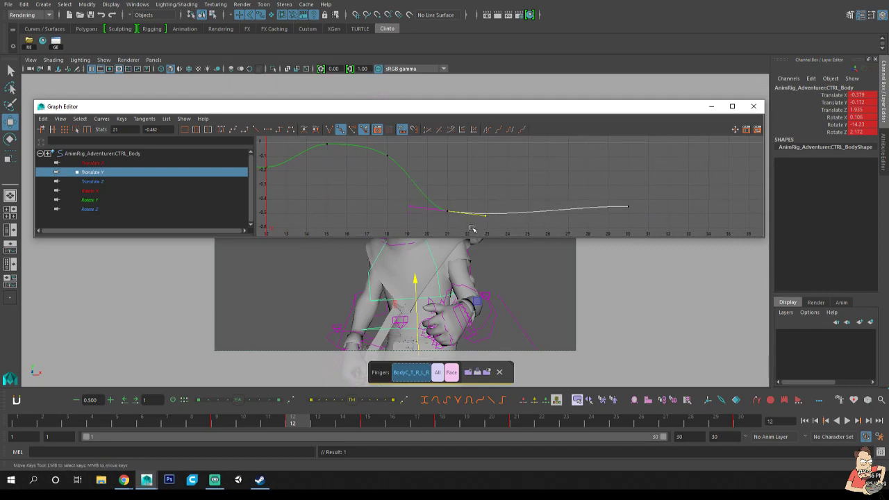
key("ctrl+z")
key("q")
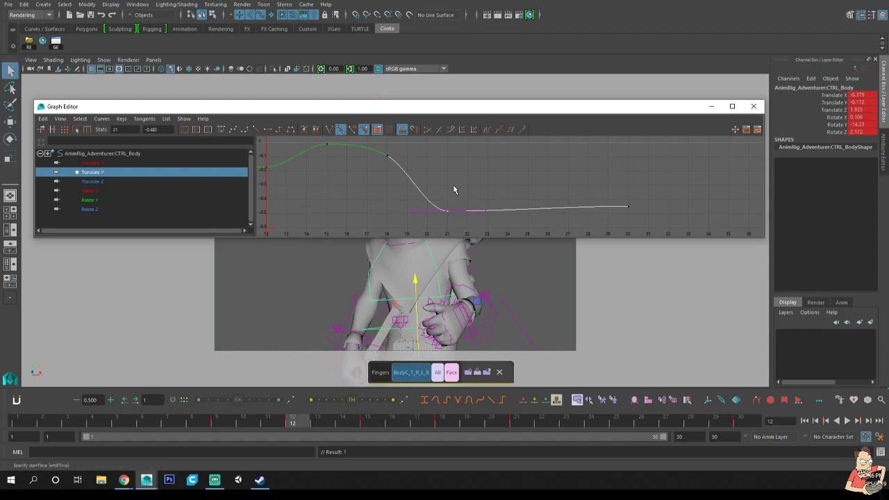
left_click(479, 217)
Lower the body control's Rotate X key at frame 12 to about 0.023.
left_click(93, 191)
key("f")
middle_click_drag(459, 183, 464, 181, "alt")
left_click(366, 211)
key("w")
left_click_drag(231, 419, 300, 423)
key("q")
key("w")
middle_click_drag(430, 182, 458, 177)
Adjust the body control's Rotate X key at frame 21 so the curve eases into frame 30.
middle_click_drag(548, 191, 479, 203, "alt")
left_click_drag(490, 155, 458, 186)
right_click_drag(459, 188, 490, 189, "alt")
key("f")
middle_click_drag(444, 181, 443, 185, "shift")
left_click(445, 186)
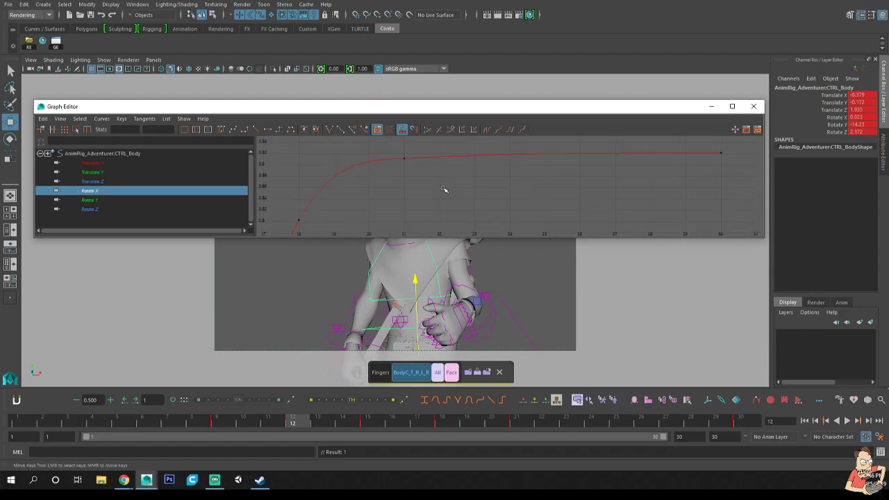
Lower the body control's Rotate Y key at frame 12 to about -14.274 and check the key at frame 21.
left_click(90, 200)
left_click_drag(367, 184, 334, 221)
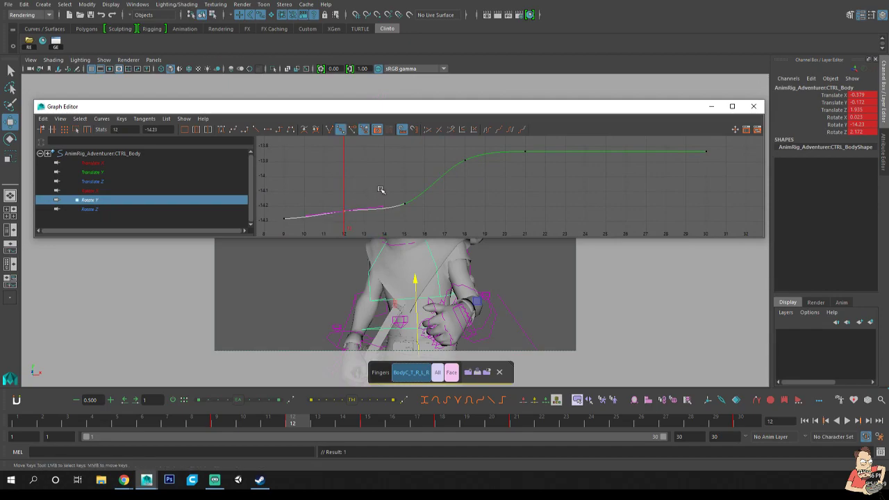
left_click_drag(545, 143, 507, 173)
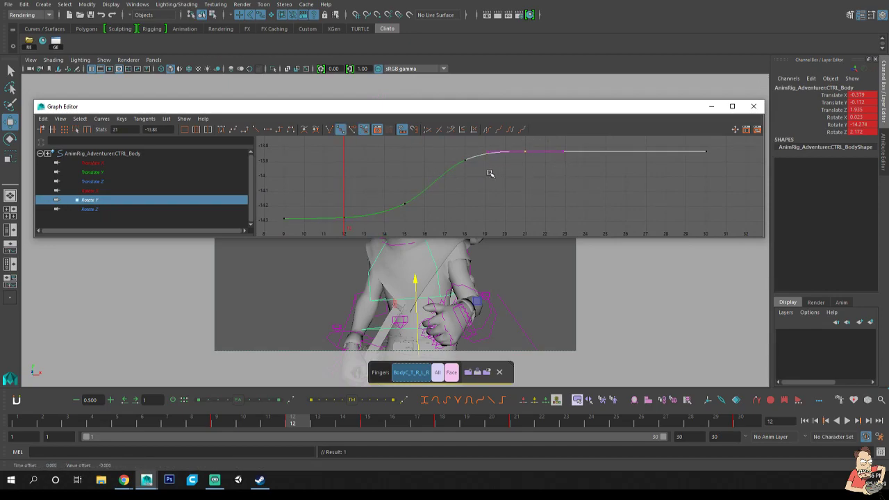
Raise the body control's Rotate Z key at frame 12 to about 2.599 and play back the animation.
left_click(96, 211)
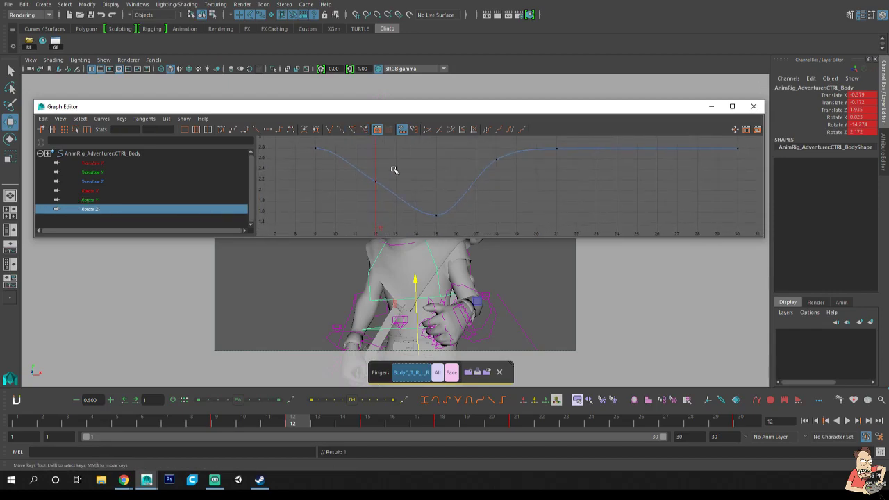
middle_click_drag(417, 198, 415, 184)
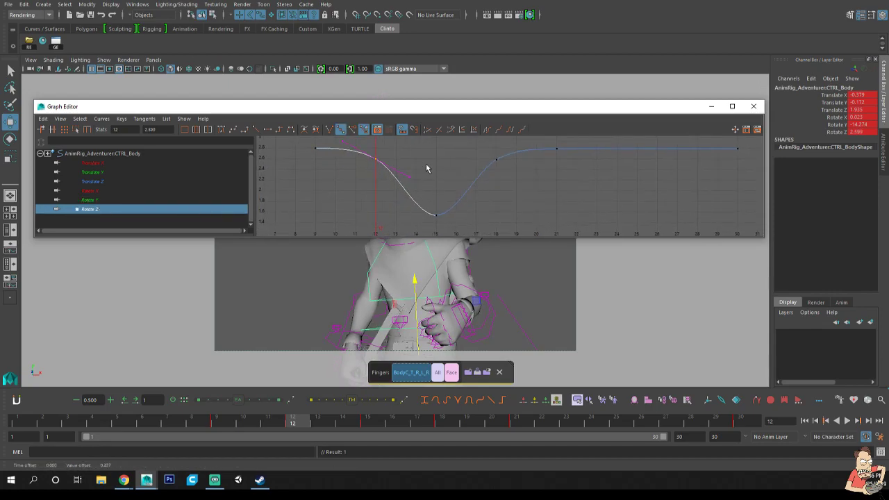
key("q")
key("alt+v")
Lower the body control's Rotate Z key at frame 18 to about 2.184.
left_click_drag(307, 431, 445, 423)
left_click_drag(503, 183, 488, 150)
key("w")
middle_click_drag(509, 159, 506, 179)
Lower the body control's Rotate Z key at frame 21 slightly and smooth the frame 18 tangent so the curve eases into frame 30.
key("q")
left_click_drag(577, 156, 545, 142)
key("w")
middle_click_drag(564, 161, 560, 167)
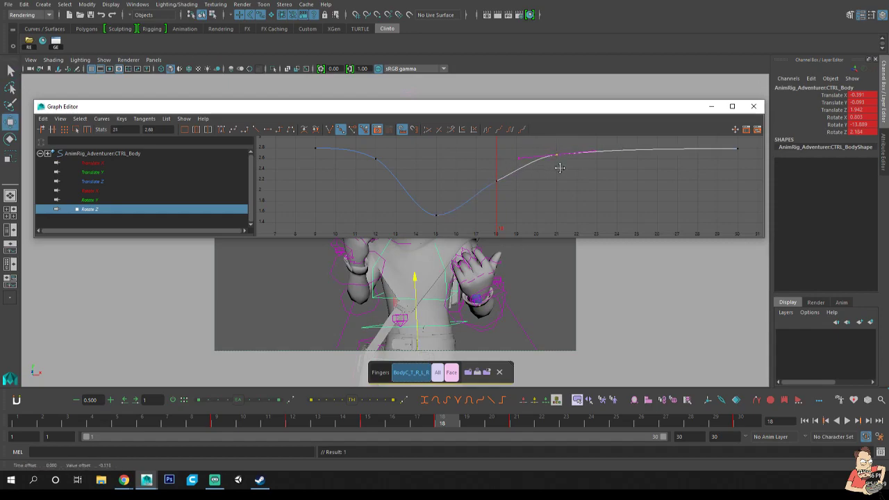
left_click(583, 173)
left_click_drag(494, 199, 494, 200)
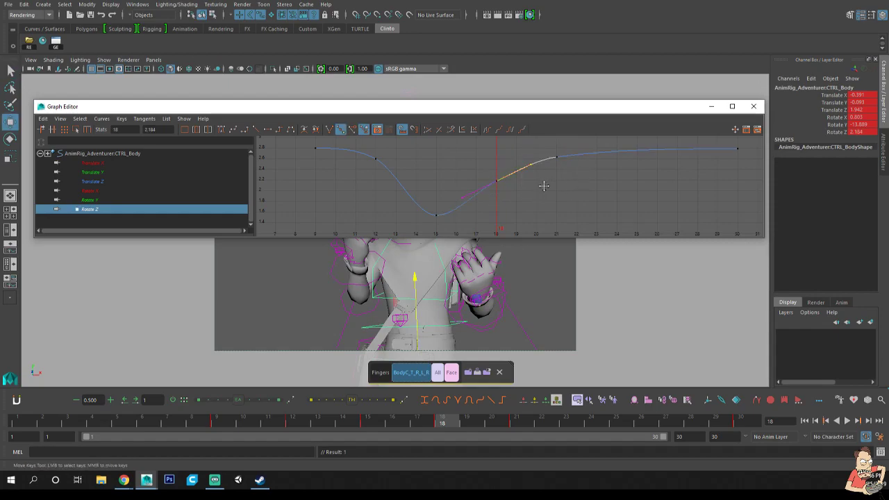
key("q")
left_click(552, 190)
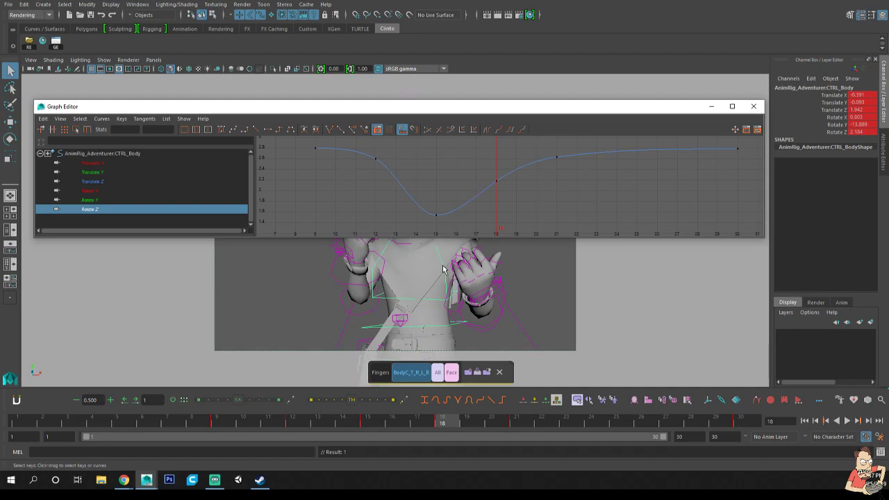
Select the chest control and examine its Translate X, Y and Z curves.
left_click(468, 279)
left_click(432, 329)
left_click(443, 258)
key("a")
left_click(90, 163)
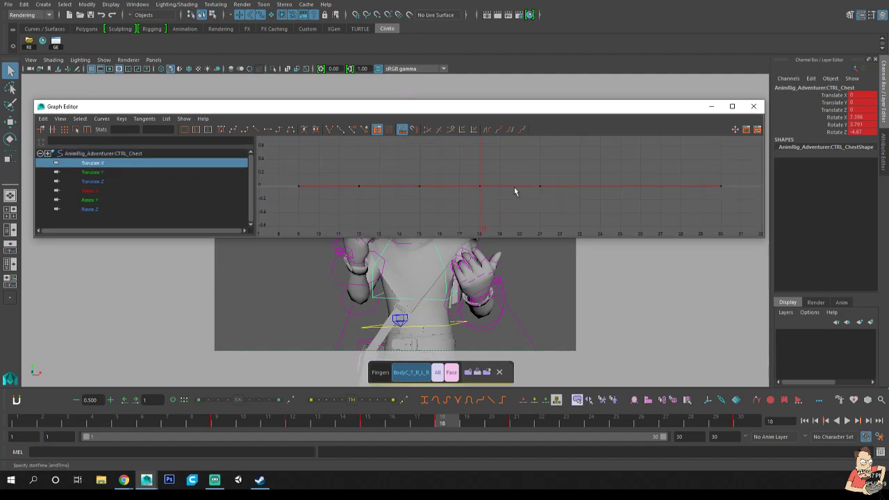
left_click(98, 172)
left_click(144, 181)
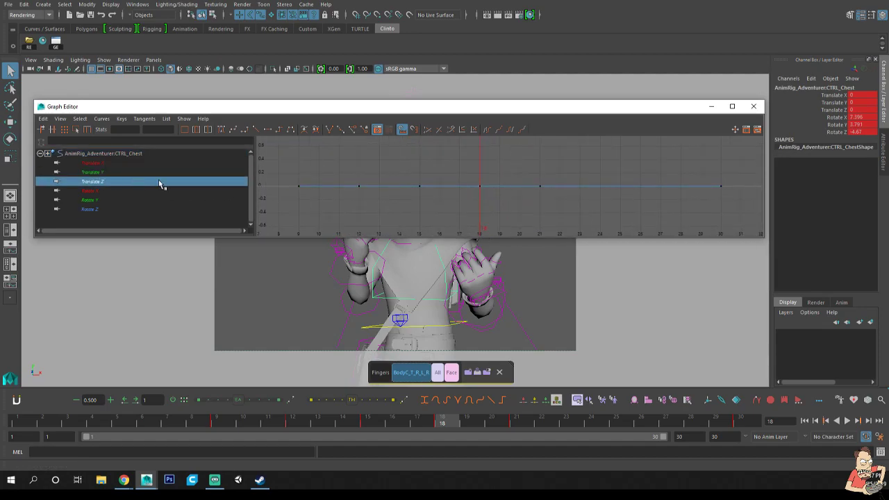
Raise the chest control's Rotate X key at frame 15 to about 5.164.
left_click(189, 191)
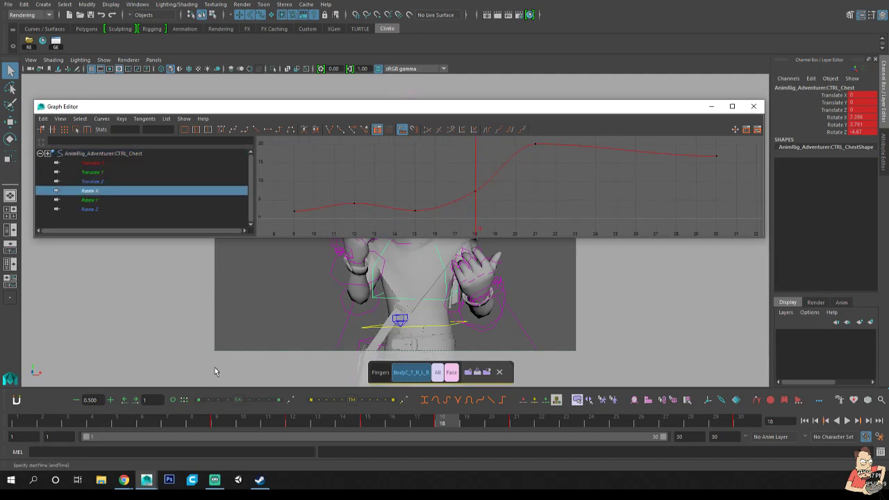
left_click_drag(222, 424, 363, 428)
left_click_drag(425, 190, 407, 224)
key("w")
middle_click_drag(450, 210, 450, 200)
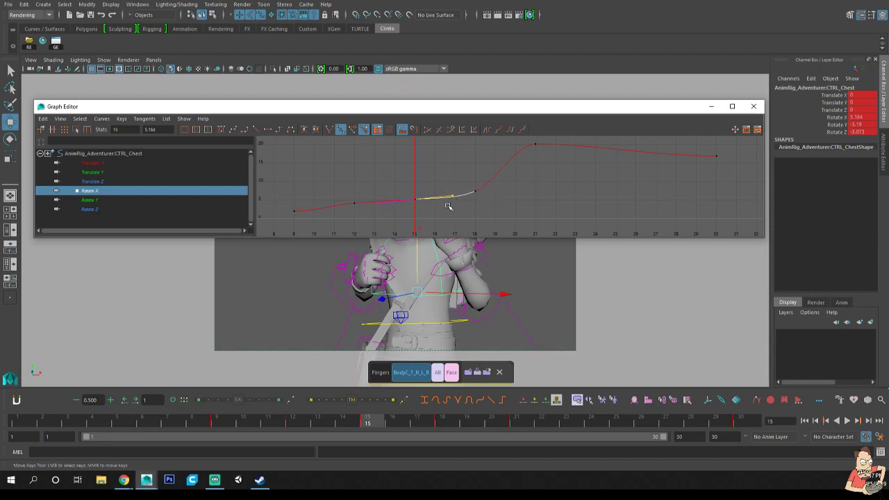
Lower the chest control's Rotate X key at frame 18 to about 3.508.
left_click_drag(354, 427, 440, 421)
left_click_drag(466, 181, 482, 209)
middle_click_drag(482, 205, 482, 216)
key("q")
Lower the chest control's Rotate X key at frame 21 to about 15.251 so it eases up into frame 30.
left_click_drag(456, 422, 529, 423)
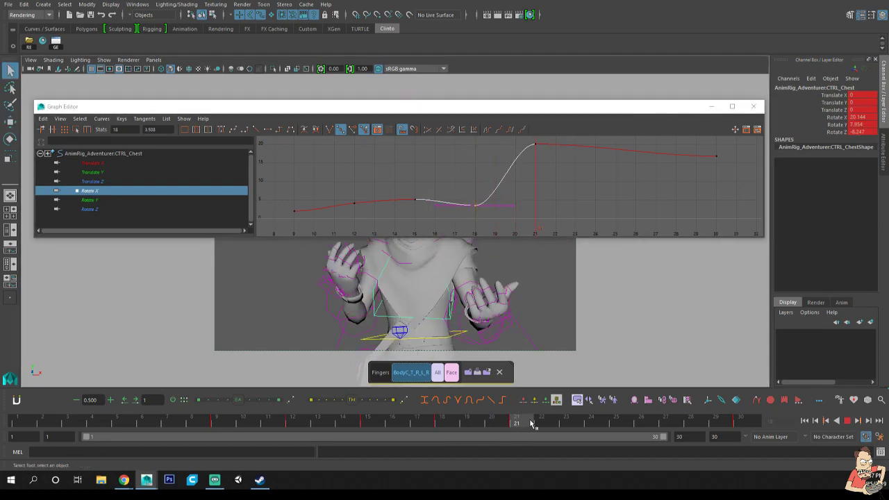
middle_click_drag(542, 142, 541, 193, "alt")
key("w")
left_click(530, 168)
left_click_drag(199, 420, 491, 422)
left_click_drag(505, 393, 475, 411)
left_click(516, 420)
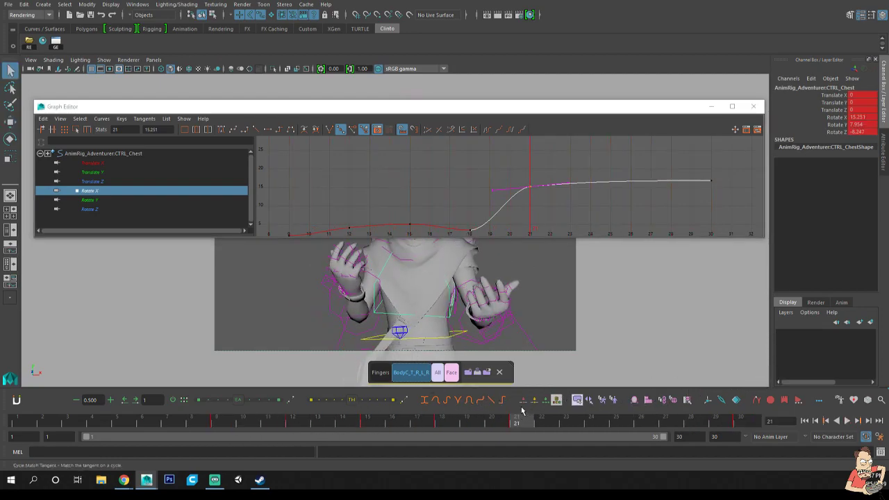
Try lowering the chest control's Rotate Y key at frame 12 to about -5.811.
left_click(103, 200)
middle_click_drag(546, 183, 547, 181, "alt")
left_click_drag(372, 205, 354, 220)
key("f")
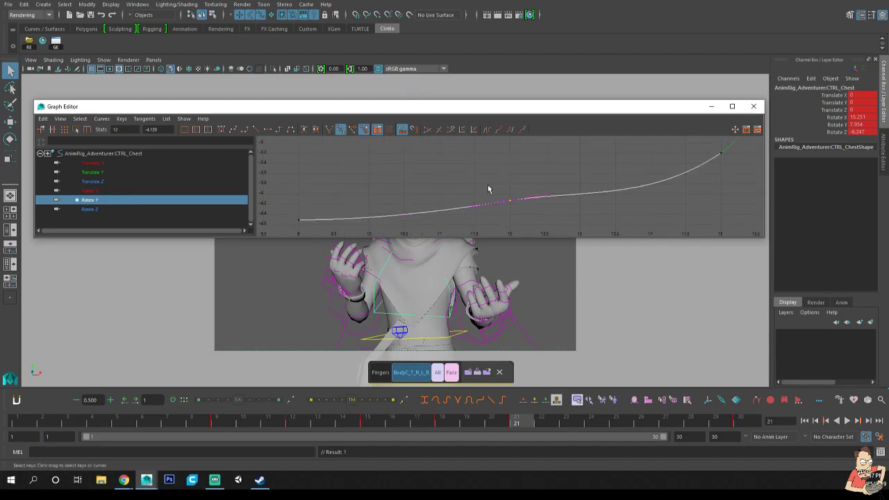
key("a")
key("w")
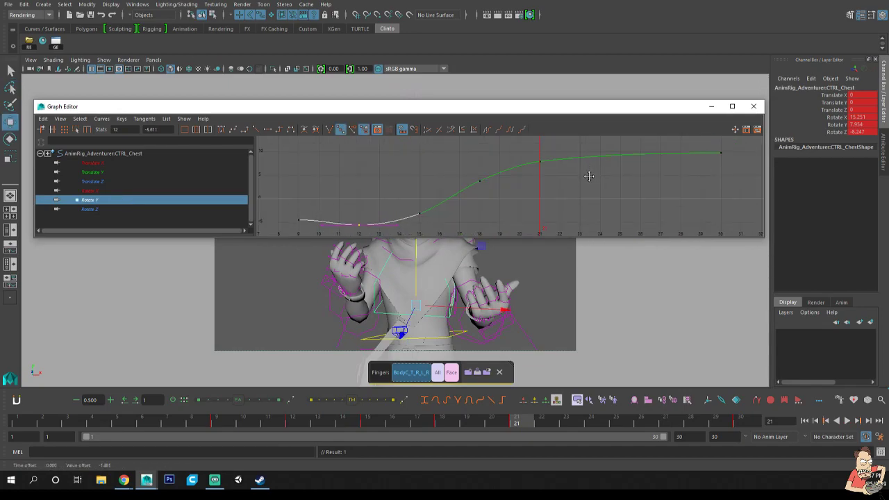
Raise the chest control's Rotate Y key at frame 21 to about 8.448.
left_click(495, 172)
left_click(490, 219)
left_click_drag(525, 178, 559, 153)
left_click(510, 194)
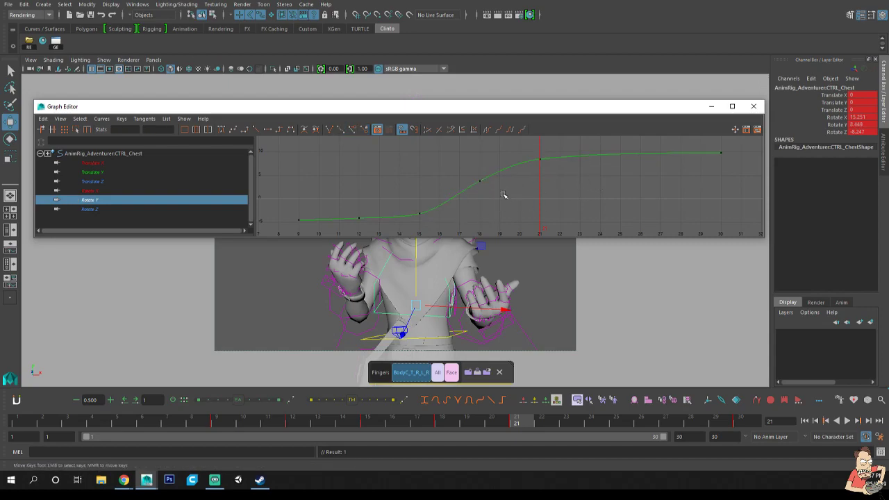
Lower the chest control's Rotate Y key at frame 12 to about -4.393, flattening the curve between frames 9 and 12.
left_click_drag(406, 196, 338, 233)
key("f")
middle_click_drag(597, 168, 597, 180)
left_click_drag(555, 194, 539, 220)
middle_click_drag(577, 187, 580, 189)
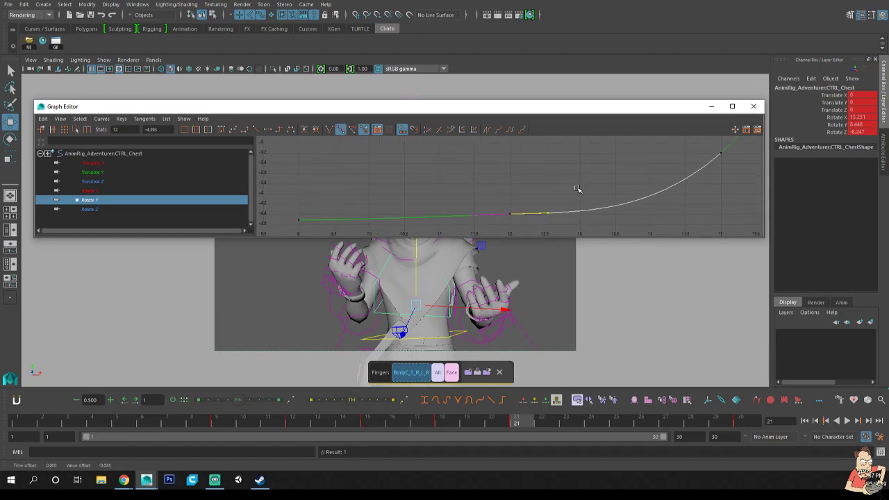
key("ctrl+a")
key("ctrl+a")
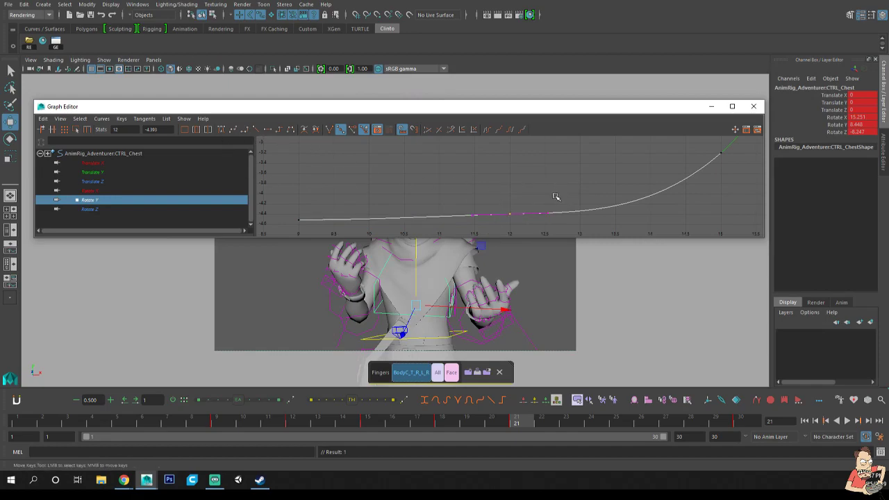
middle_click_drag(561, 190, 543, 184, "alt")
left_click_drag(479, 193, 264, 233)
key("f")
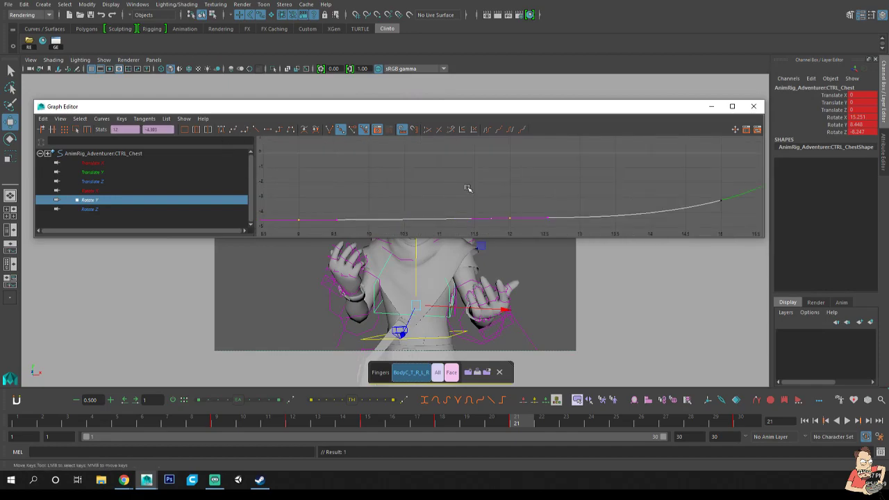
key("f")
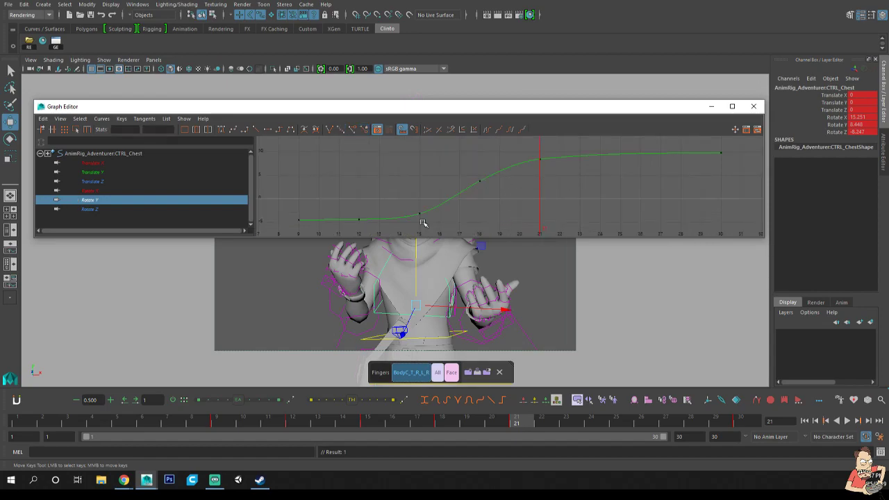
Raise the chest control's Rotate Z key at frame 12 to about 1.434.
left_click(88, 210)
key("f")
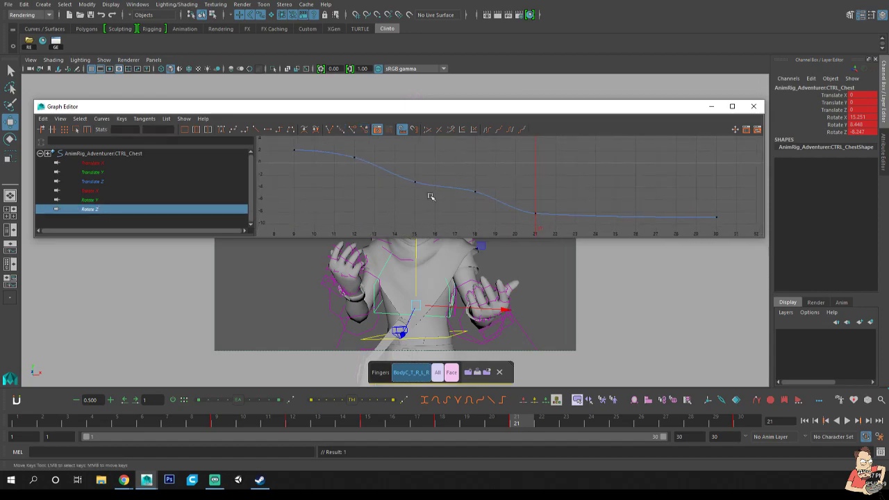
left_click_drag(212, 421, 293, 423)
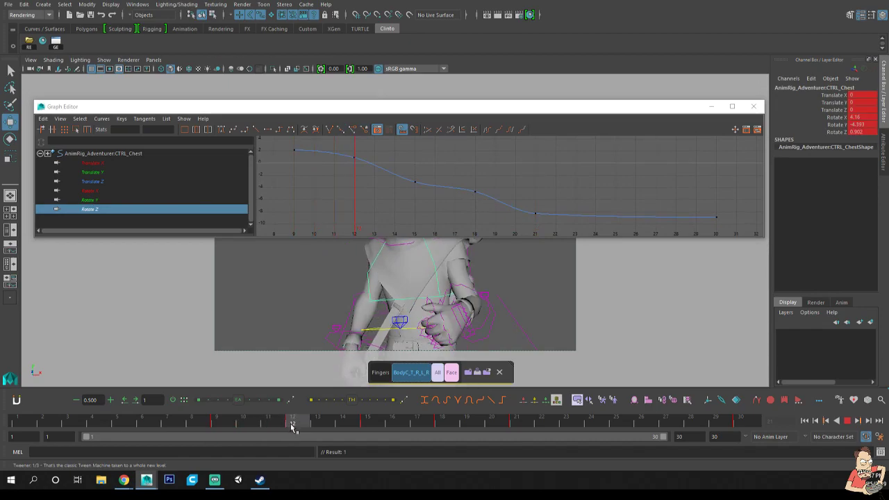
left_click_drag(388, 189, 339, 143)
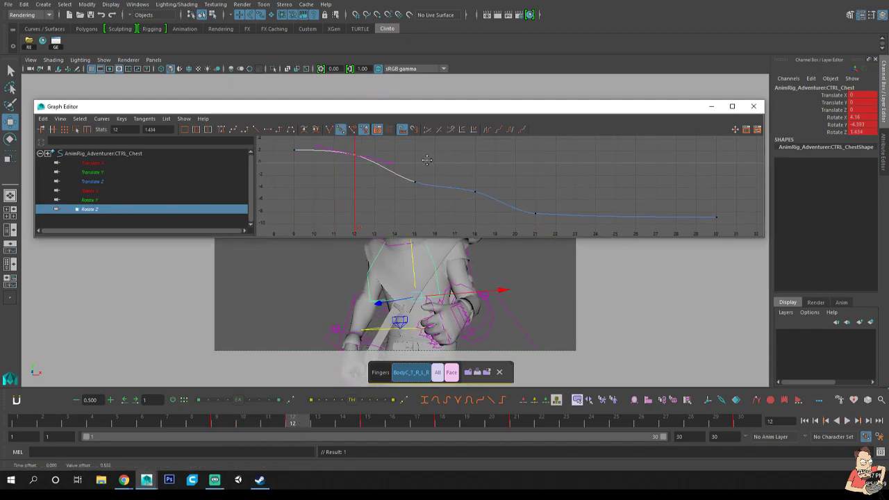
Raise the chest control's Rotate Z key at frame 15 to about -0.794.
left_click_drag(304, 425, 373, 419)
left_click_drag(405, 172, 426, 186)
middle_click_drag(435, 192, 437, 184)
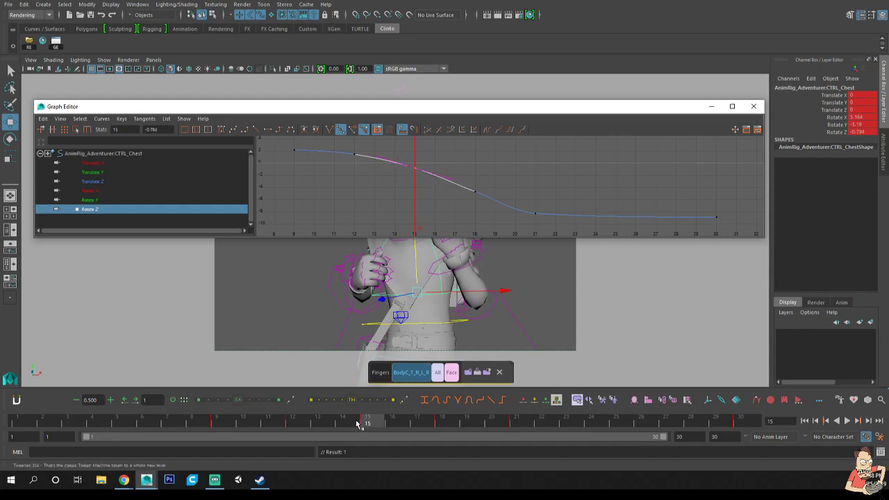
Raise the chest control's Rotate Z key at frame 18 to about -2.695 and lower the frame 15 key to about -1.174.
left_click_drag(354, 425, 447, 425)
left_click_drag(465, 181, 493, 200)
middle_click_drag(491, 199, 492, 181)
mouse_move(291, 426)
left_mouse_down()
mouse_move(403, 423)
mouse_move(379, 421)
left_mouse_up()
left_click_drag(404, 159, 419, 182)
middle_click_drag(476, 149, 475, 151)
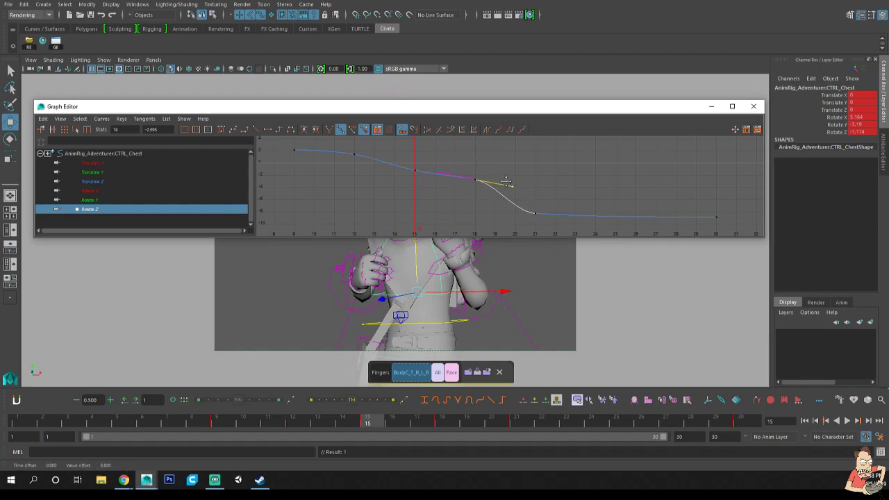
Scrub the animation up to frame 21, deselect the chest control and close the Graph Editor.
left_click_drag(207, 420, 519, 424)
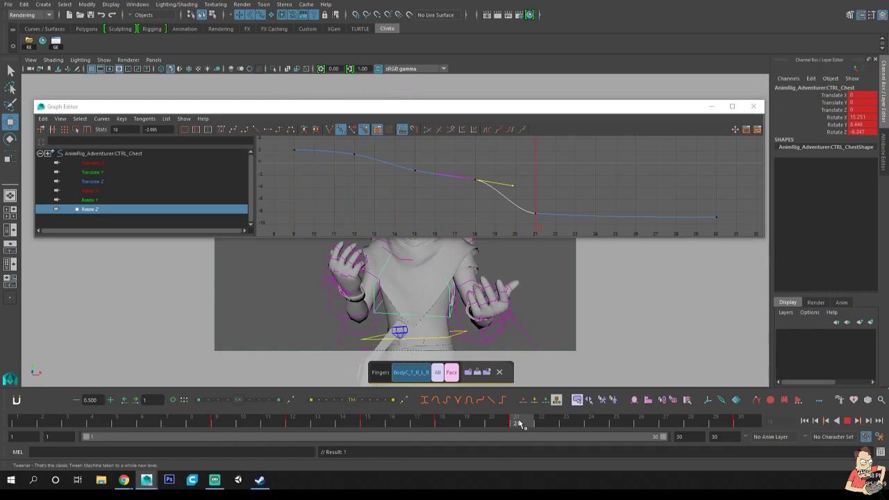
key("q")
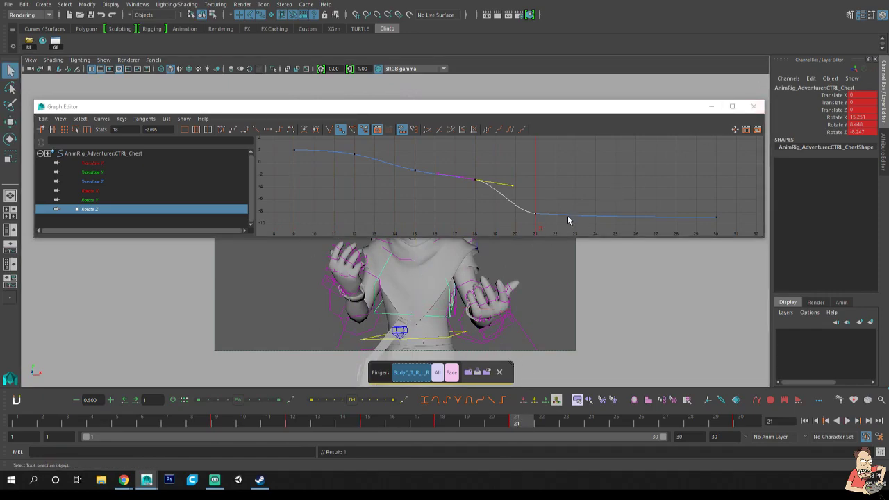
left_click(547, 272)
left_click(753, 107)
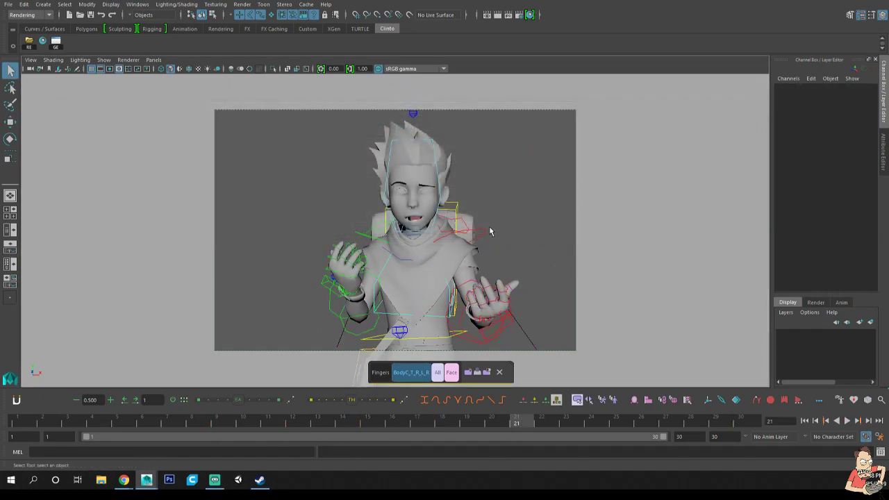
Select all of the character's controls and play back the animation.
left_click(437, 372)
key("alt+v")
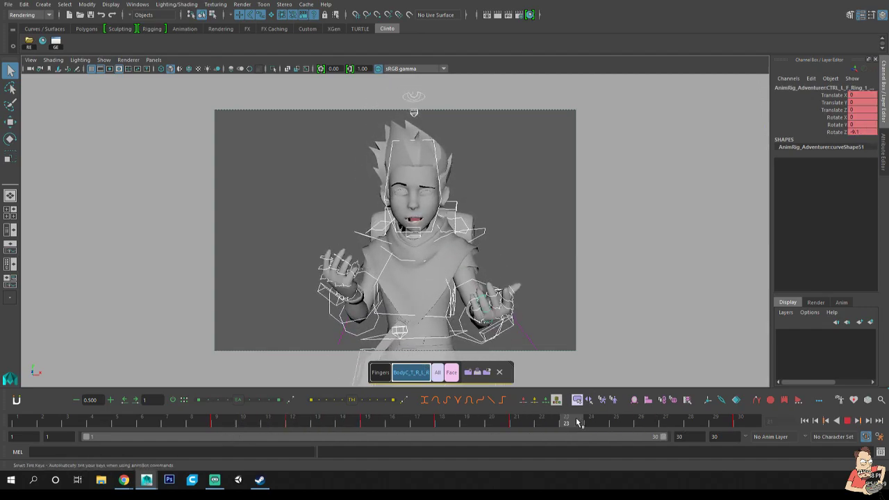
key("alt+v")
Add a tweened key on the body control at frame 25, favouring the pose at frame 30.
left_click(451, 338)
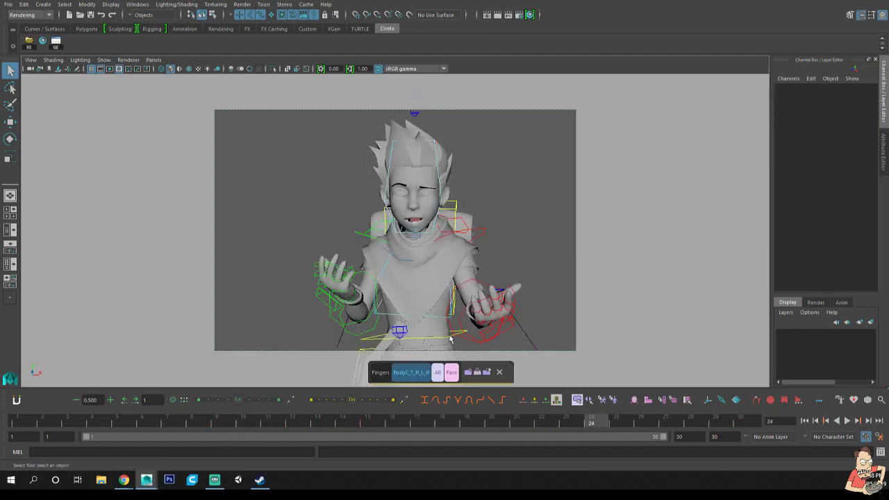
left_click(464, 335)
left_click_drag(200, 422, 620, 438)
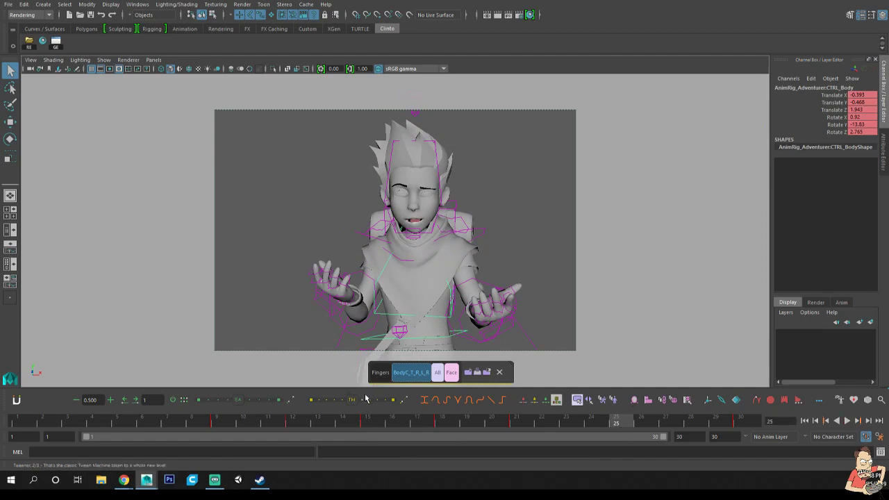
left_click(391, 400)
key("alt+v")
key("w")
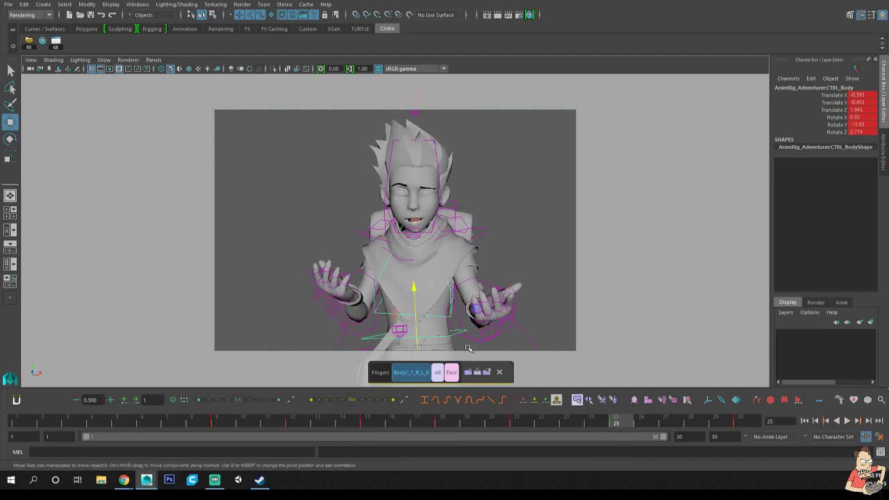
Raise the body control's Translate Y keys at frames 25 and 30 by about 0.010 in the Graph Editor.
key("g")
left_click(93, 172)
key("f")
middle_click_drag(645, 198, 609, 198, "alt")
left_click_drag(709, 203, 535, 232)
key("f")
middle_click_drag(621, 205, 625, 183)
scroll(586, 209, "down", 3)
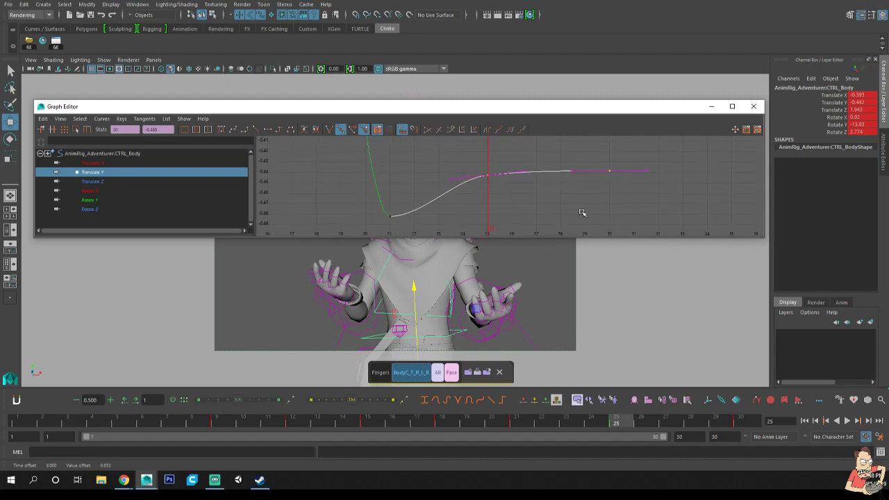
Check the body control's Translate Y key at frame 25 and play back the animation.
left_click(585, 208)
left_click_drag(475, 195, 505, 166)
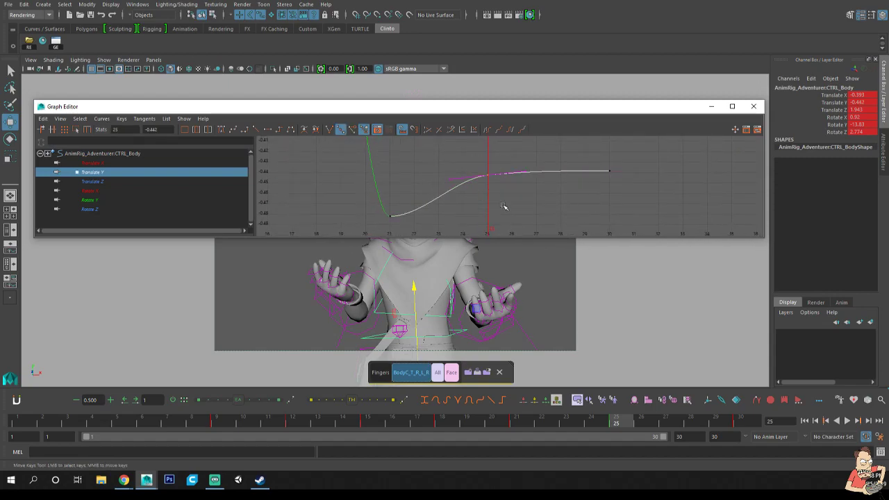
left_click(458, 220)
key("a")
key("alt+v")
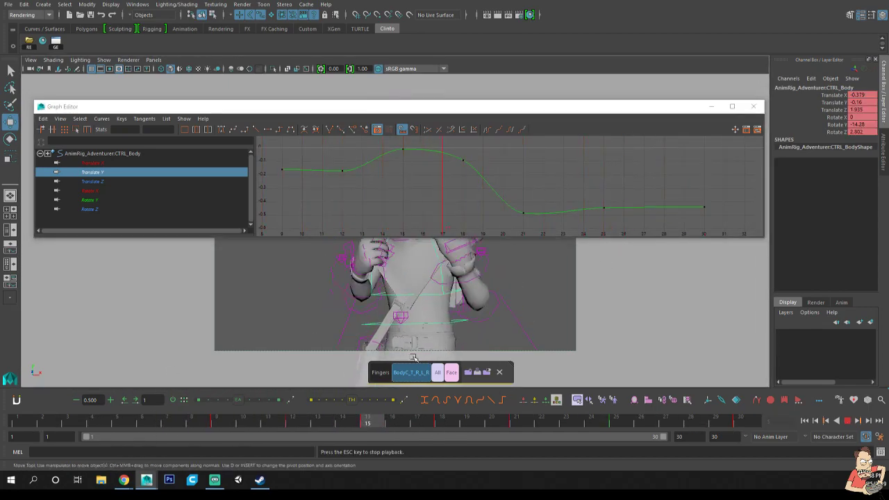
Lower the body control's Translate Y key at frame 21 slightly in the Graph Editor.
key("Escape")
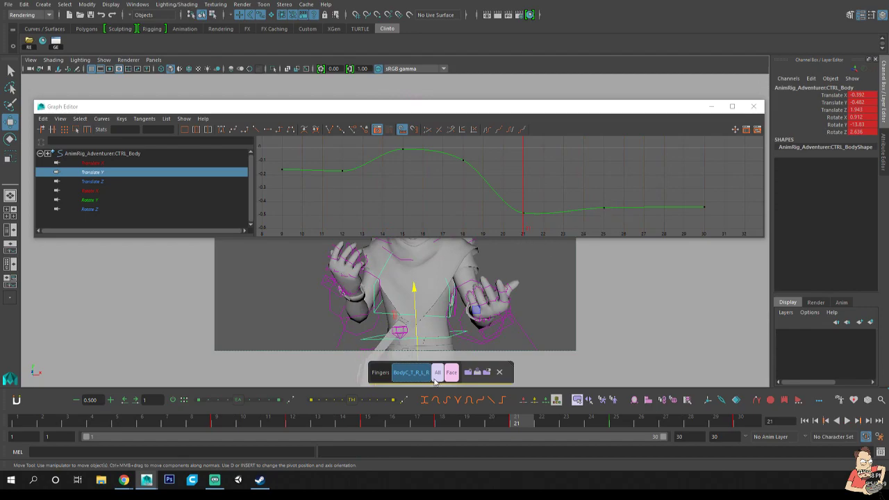
key("alt+v")
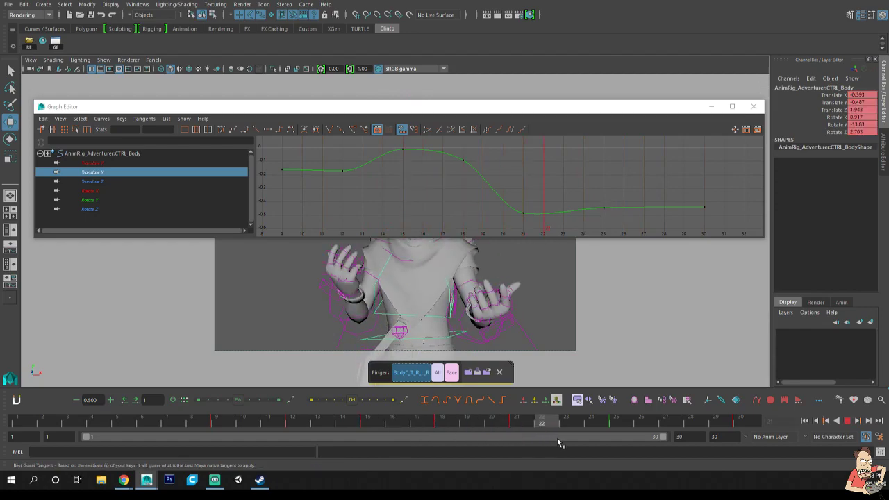
left_click_drag(556, 439, 580, 418)
key("q")
left_click(582, 201)
left_click(524, 212)
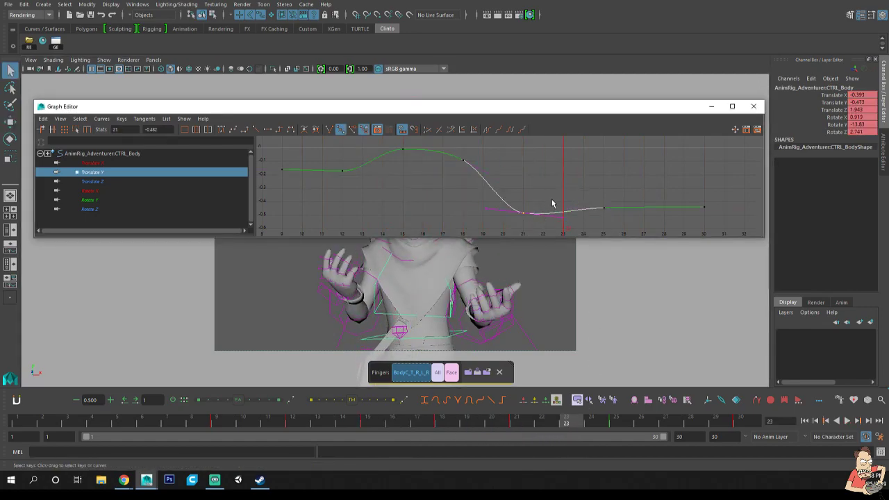
left_click(561, 218)
key("w")
key("q")
Fine-tune the body control's Translate Y key at frame 25 and play back the animation.
left_click(605, 210)
key("w")
key("q")
left_click(656, 162)
left_click(755, 108)
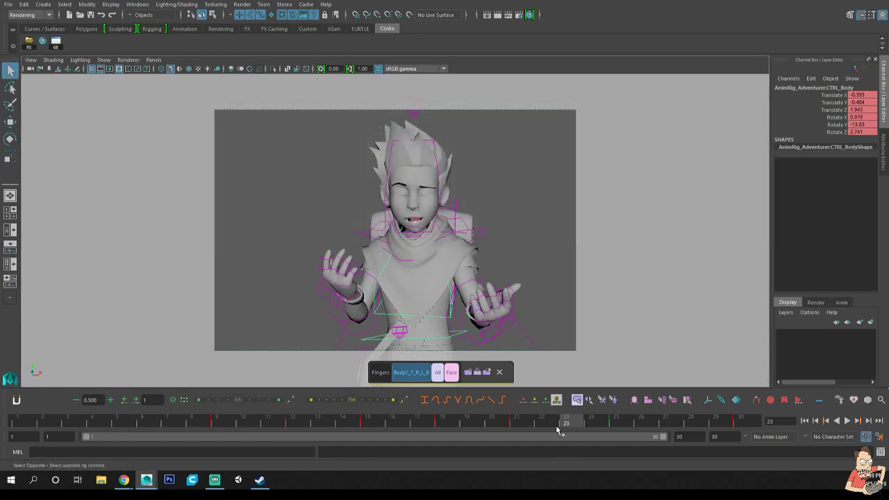
key("alt+v")
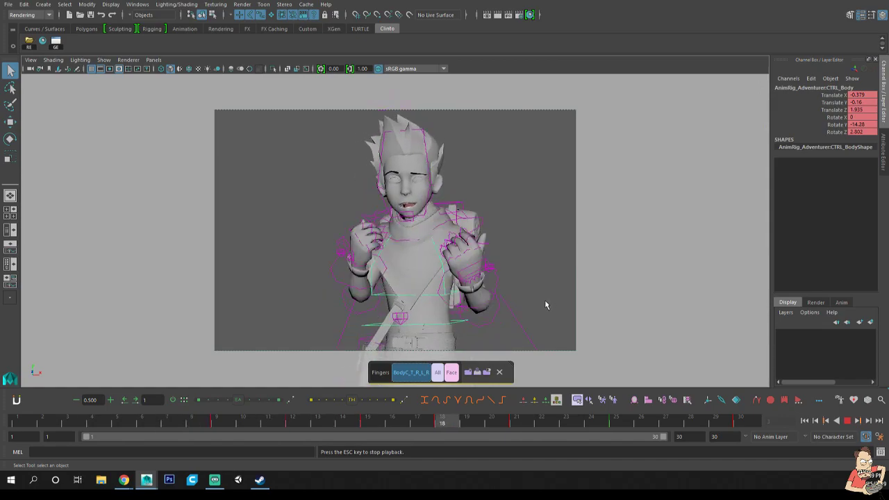
key("Escape")
Rotate the chest control at frame 15 to about X 7.1, Y -4.1 and Z 0.1.
left_click(427, 312)
left_click(421, 332)
left_click_drag(175, 422, 292, 425)
key("e")
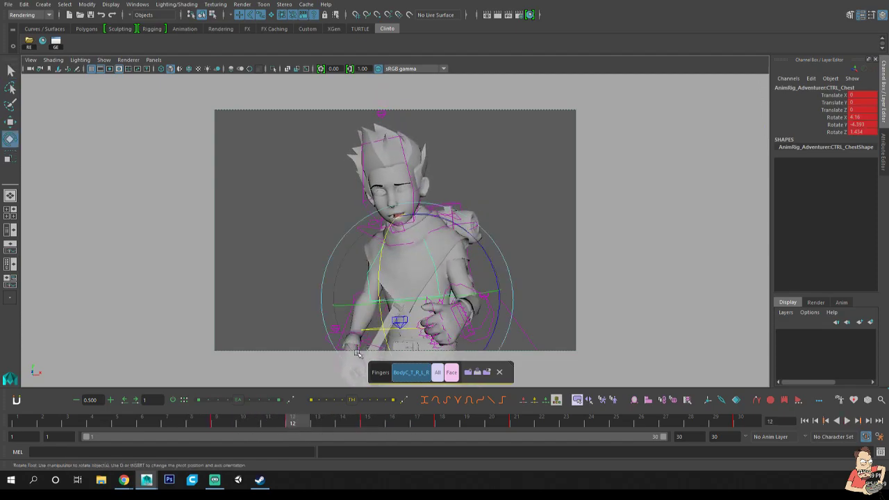
left_click_drag(228, 423, 378, 424)
left_click_drag(369, 268, 428, 262)
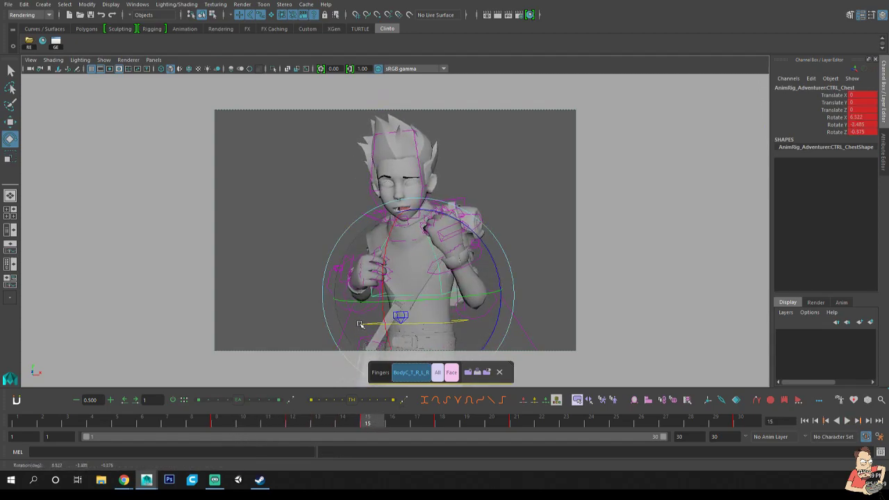
key("q")
key("alt+v")
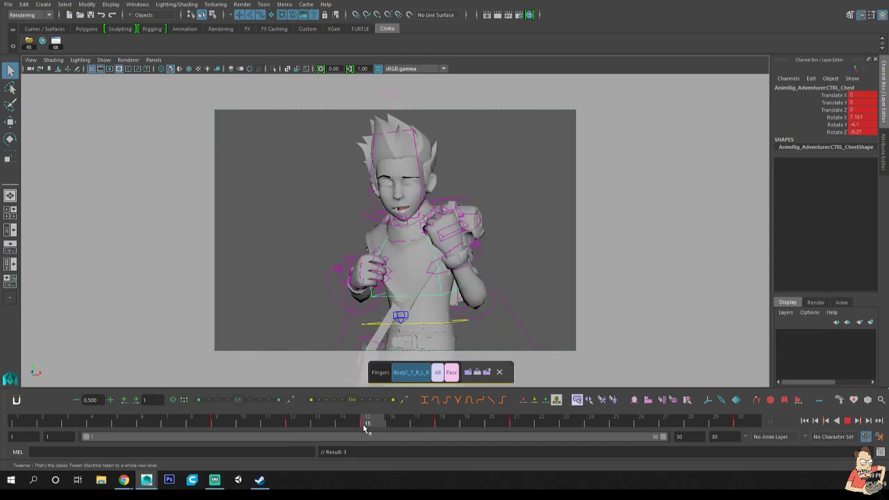
key("alt+v")
key("e")
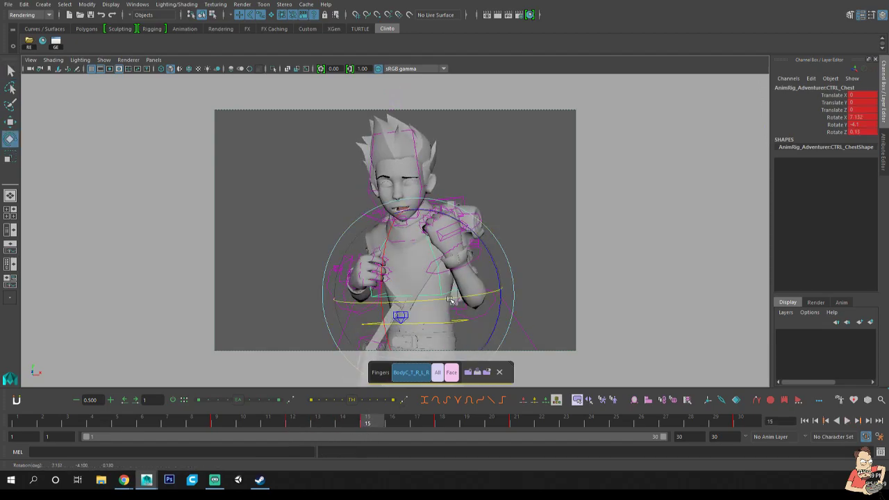
key("q")
Adjust the chest control's rotation slightly at frame 18.
left_click_drag(381, 423, 443, 424)
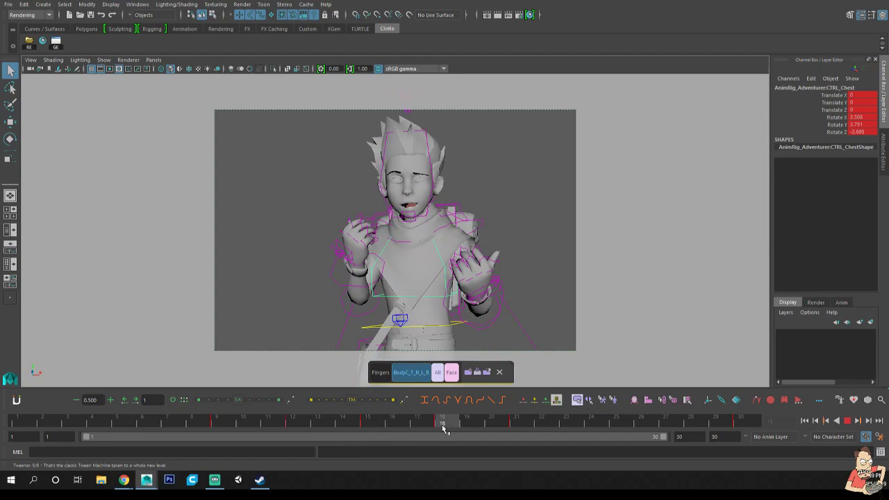
key("e")
left_click_drag(472, 294, 475, 293)
left_click_drag(489, 263, 491, 261)
key("q")
Rotate the chest control at frame 21 to about Y 8.5 and Z -7.1.
left_click_drag(416, 421, 512, 426)
key("e")
left_click_drag(447, 277, 447, 270)
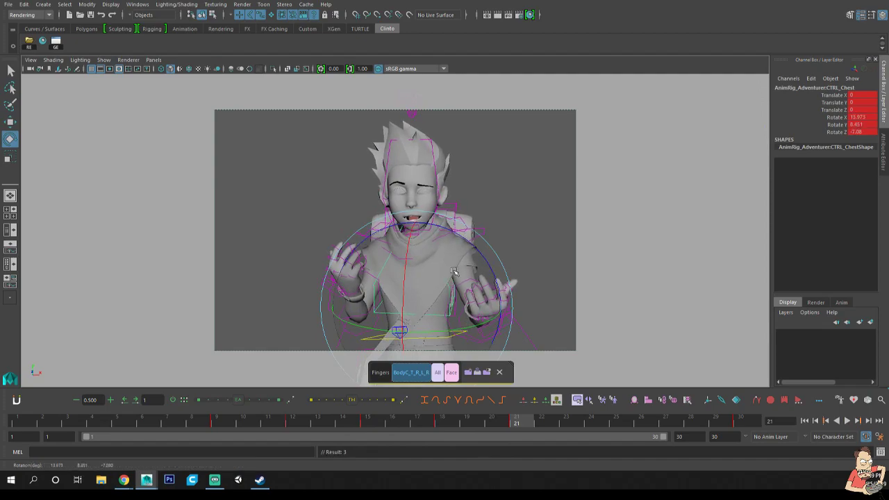
key("q")
Add a tweened key on the chest control at frame 27, favouring the pose at frame 30.
left_click_drag(520, 426, 665, 422)
key("e")
left_click(387, 402)
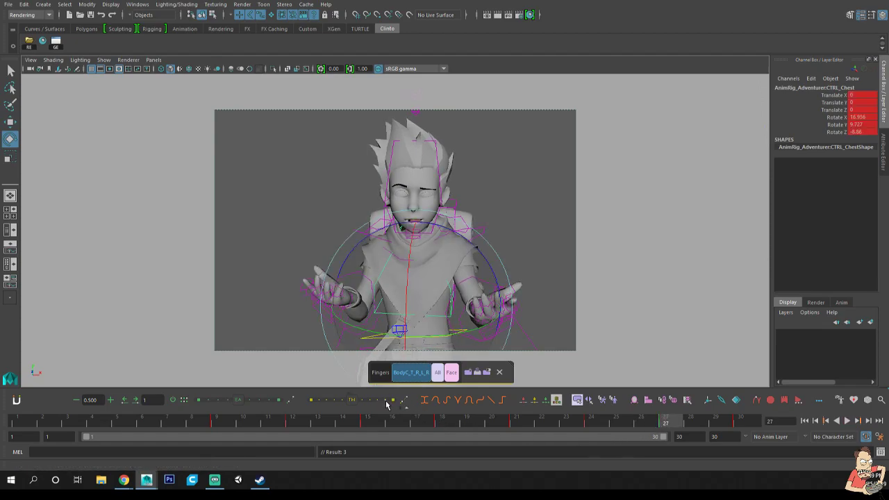
key("q")
Fine-tune the chest control's Rotate X key at frame 24 in the Graph Editor and play back the animation.
key("ctrl+g")
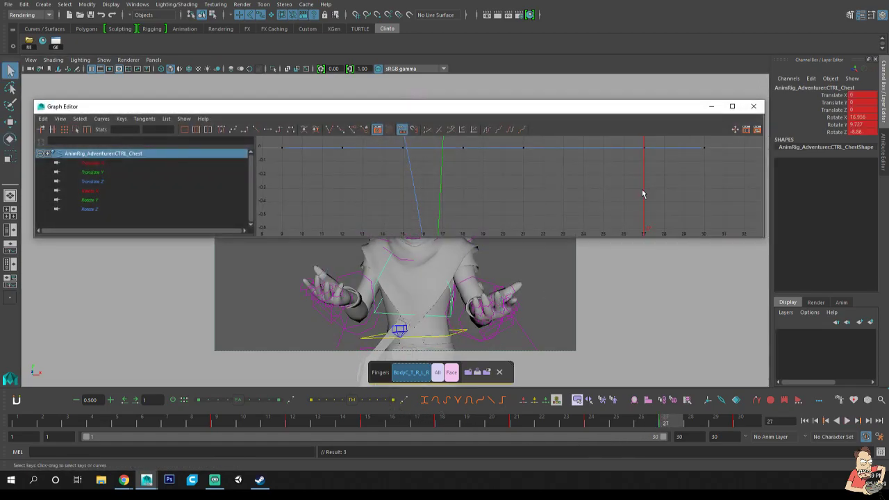
left_click(107, 192)
key("f")
left_click_drag(600, 146, 548, 176)
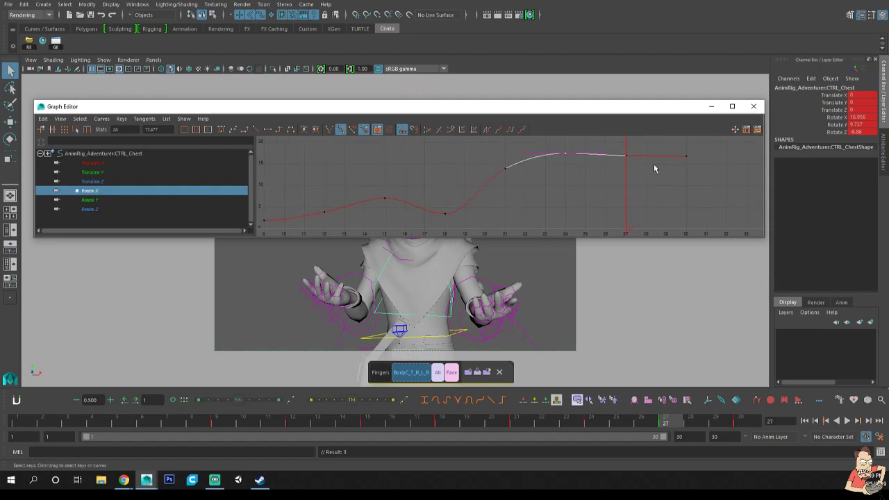
left_click_drag(689, 148, 456, 189)
key("f")
scroll(552, 189, "down", 5)
left_click(536, 203)
key("w")
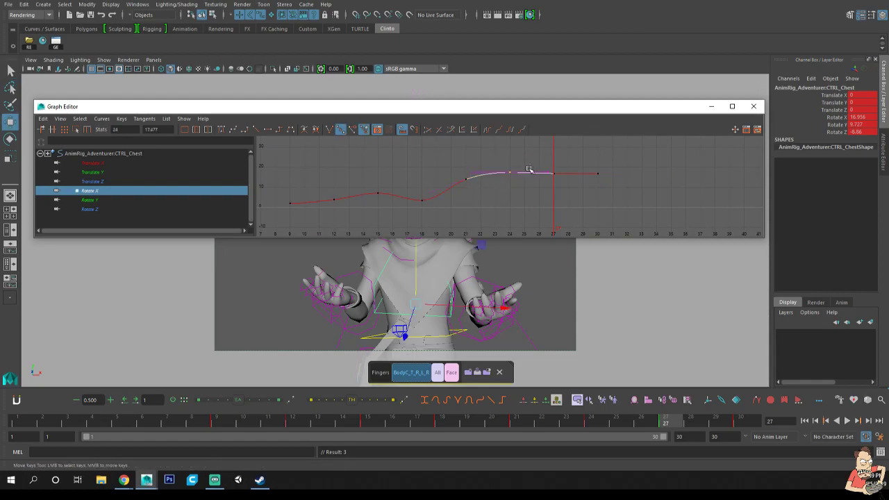
left_click(535, 189)
key("q")
left_click(754, 106)
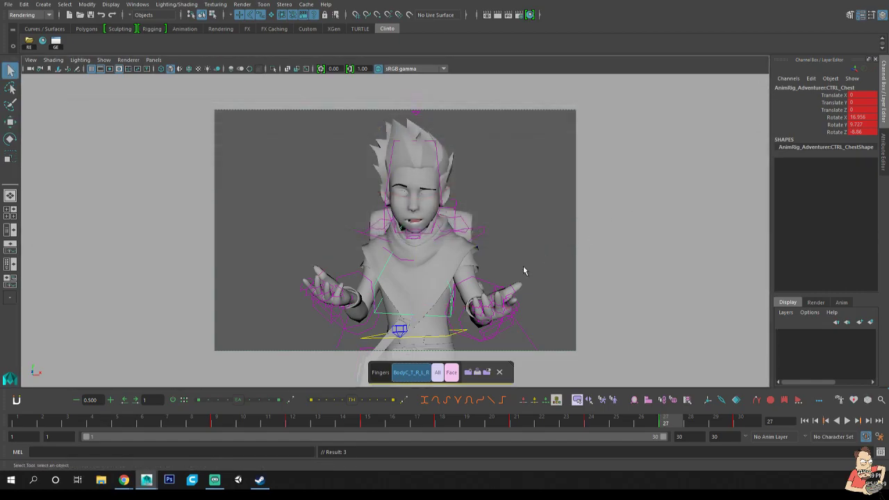
key("alt+v")
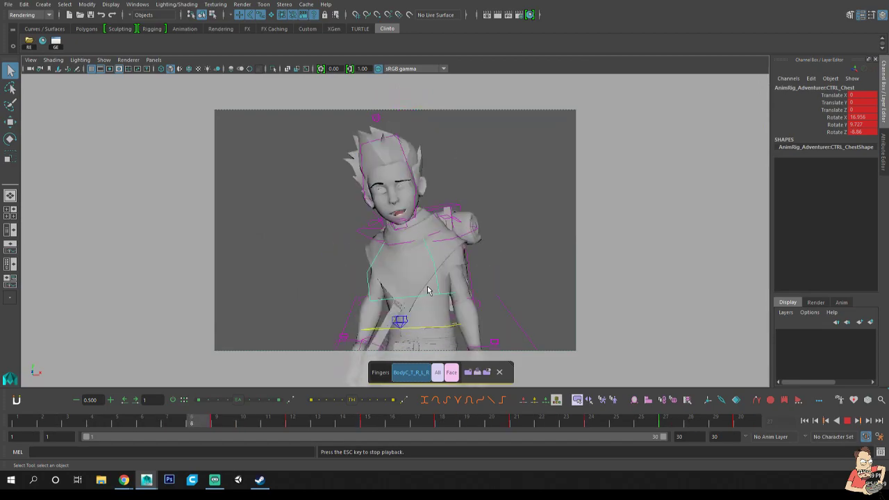
key("Escape")
Adjust the head control's rotation slightly at frame 12 and key it.
left_click(408, 170)
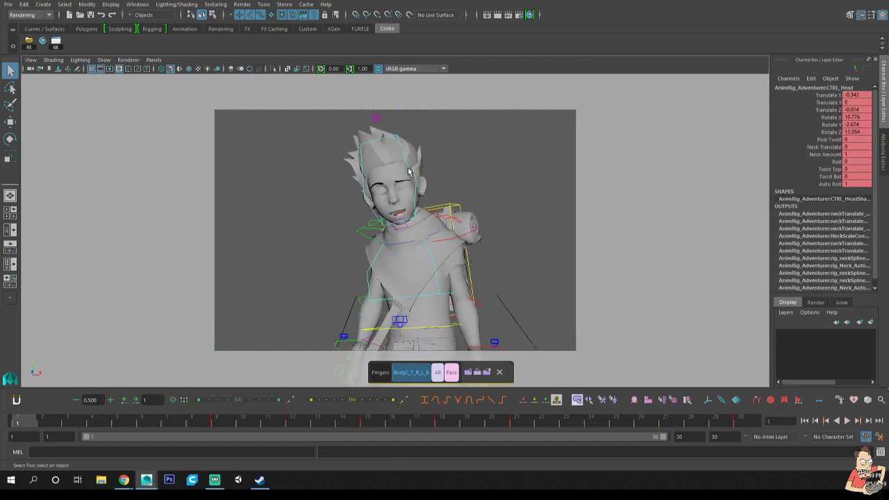
key("alt+v")
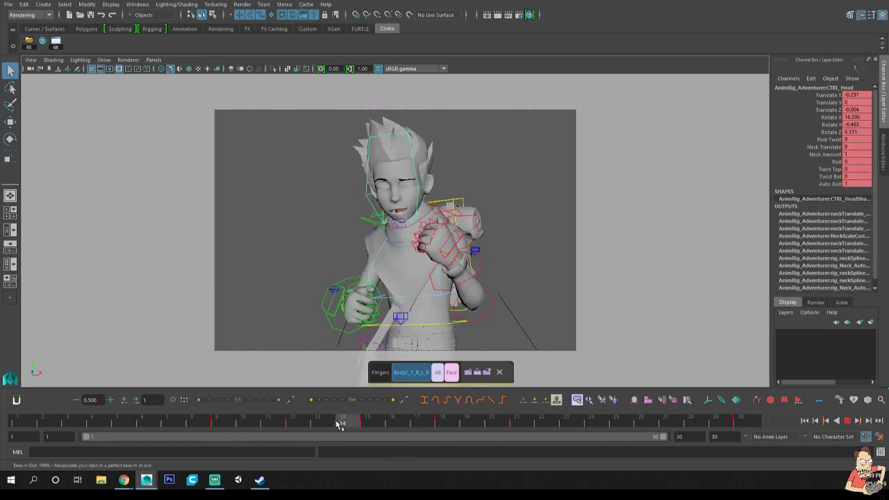
left_click(303, 425)
key("e")
left_click_drag(422, 185, 425, 184)
key("shift+e")
key("q")
Rotate the head control slightly at frame 15.
left_click_drag(232, 422, 375, 418)
key("e")
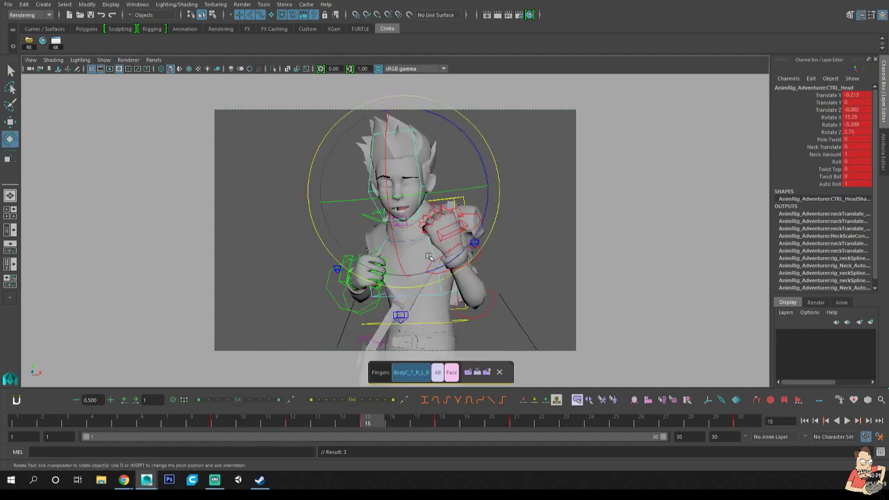
left_click_drag(441, 178, 453, 185)
key("q")
key("alt+v")
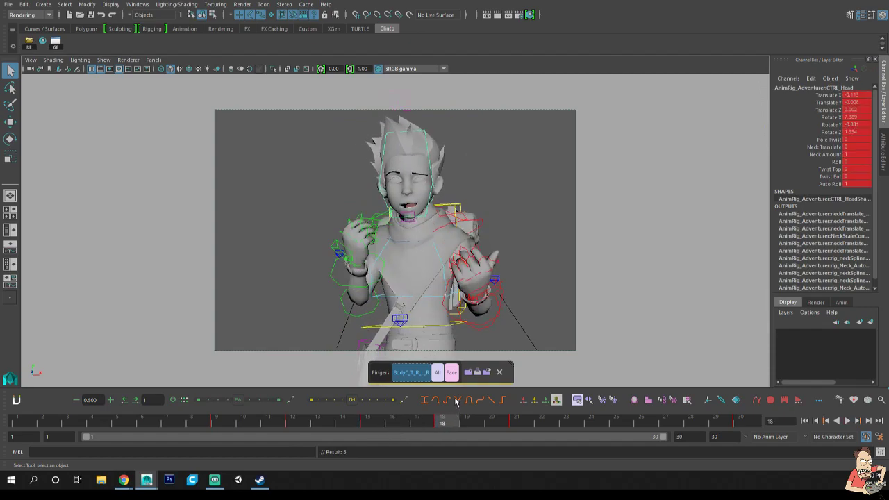
Rotate the head control slightly at frame 21.
key("e")
left_click_drag(453, 422, 514, 423)
left_click_drag(453, 168, 450, 166)
key("q")
Add a tweened head control key at frame 24, favouring the pose at frame 30, and play back the animation.
left_click_drag(539, 421, 589, 419)
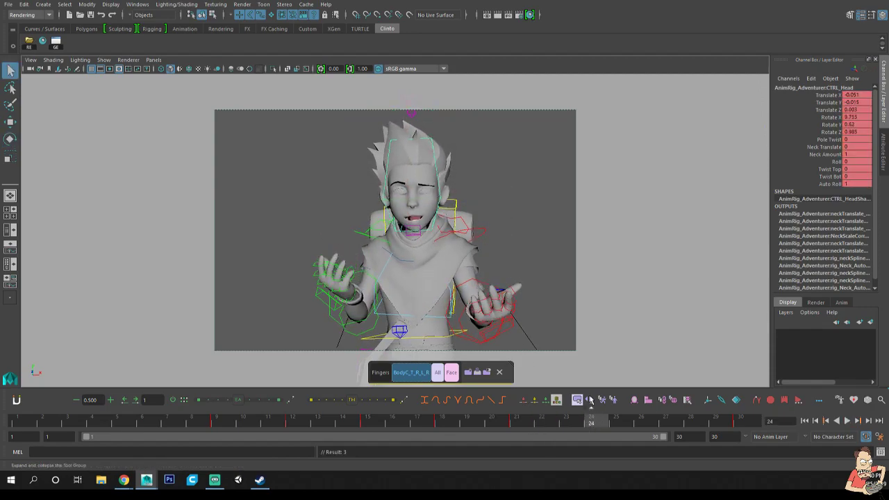
key("e")
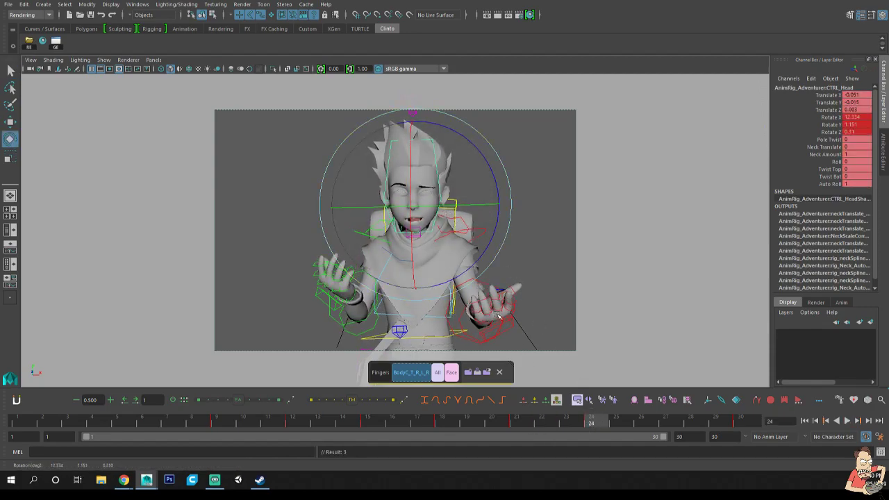
key("alt+v")
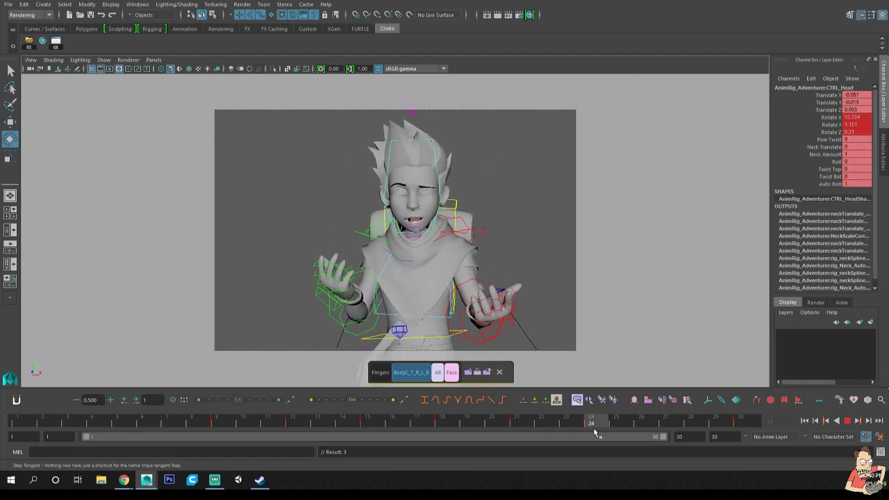
key("alt+v")
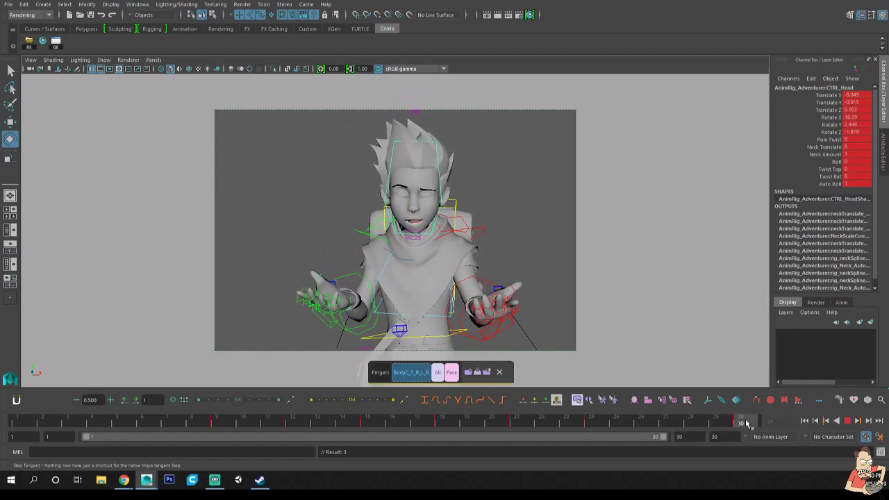
key("alt+v")
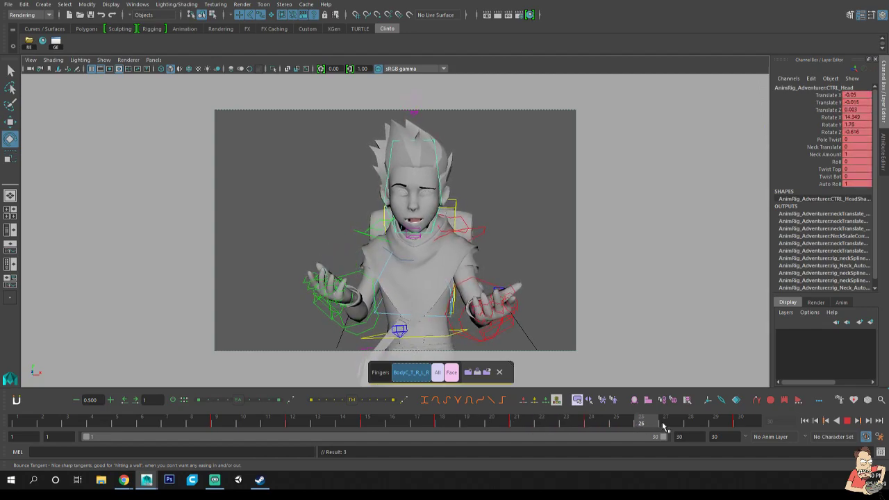
left_click(602, 415)
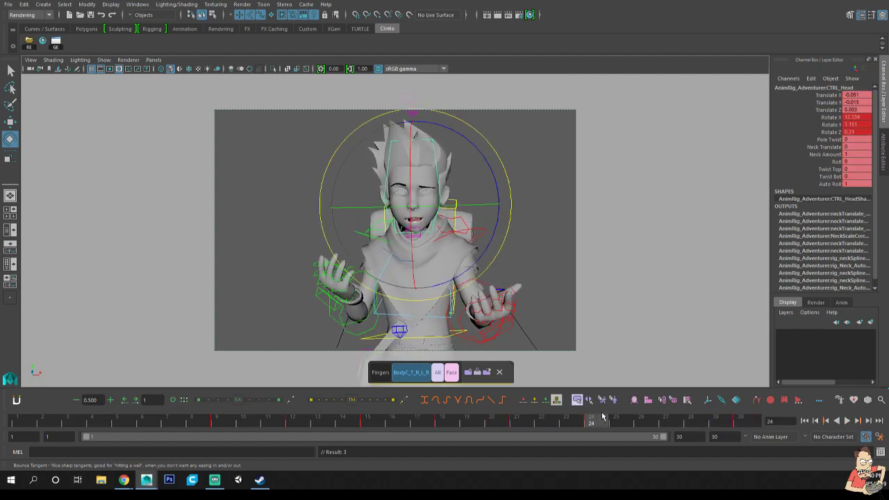
left_click(393, 399)
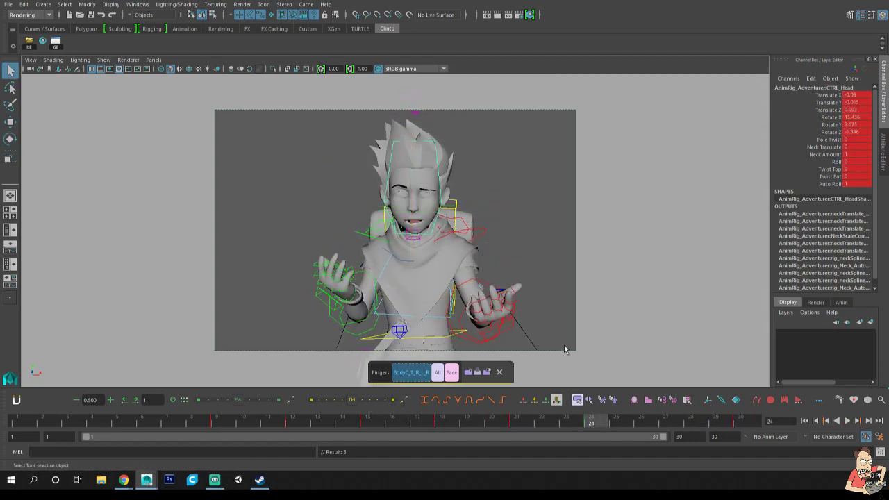
key("alt+v")
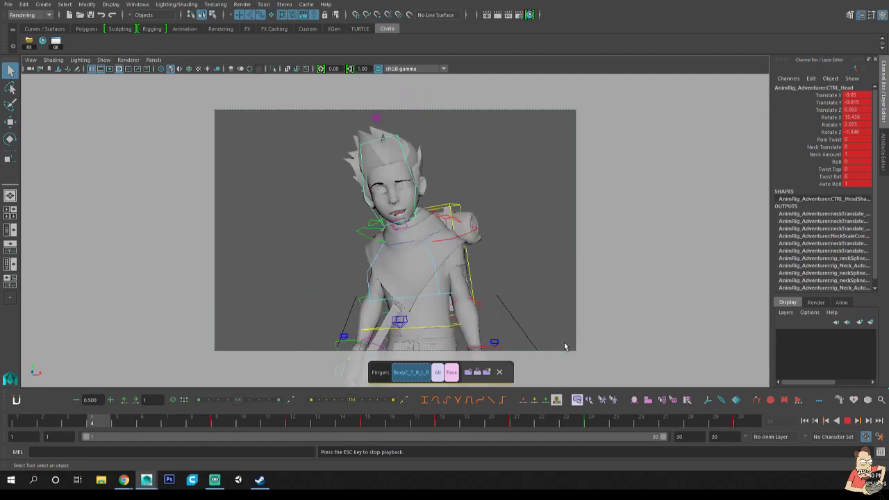
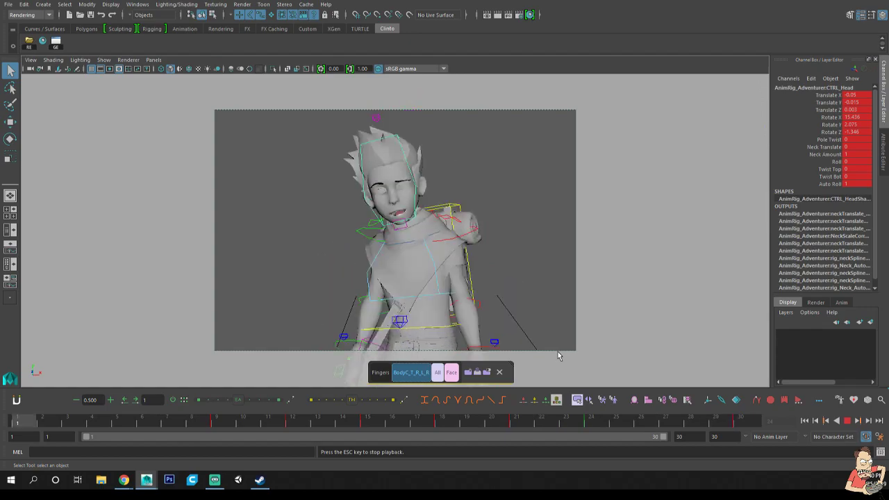
key("Escape")
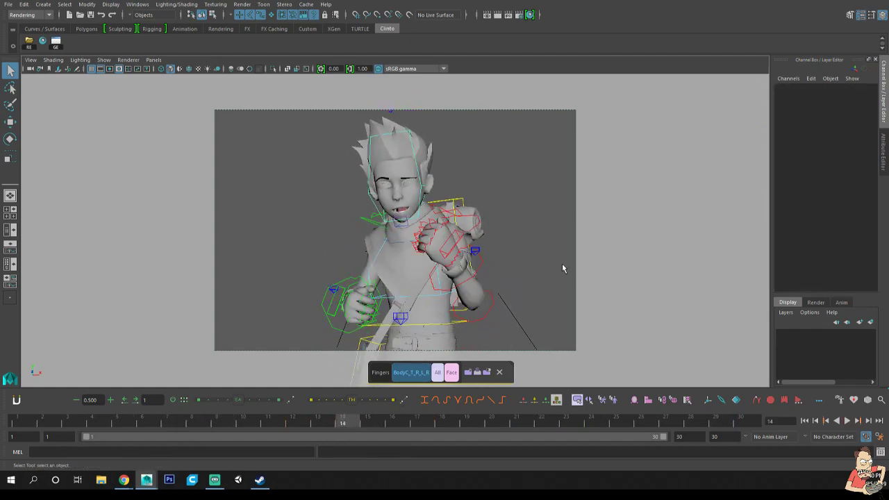
Rotate the left FK wrist control at frame 15 to about X -33, Y -20 and Z 5.4.
left_click(479, 225)
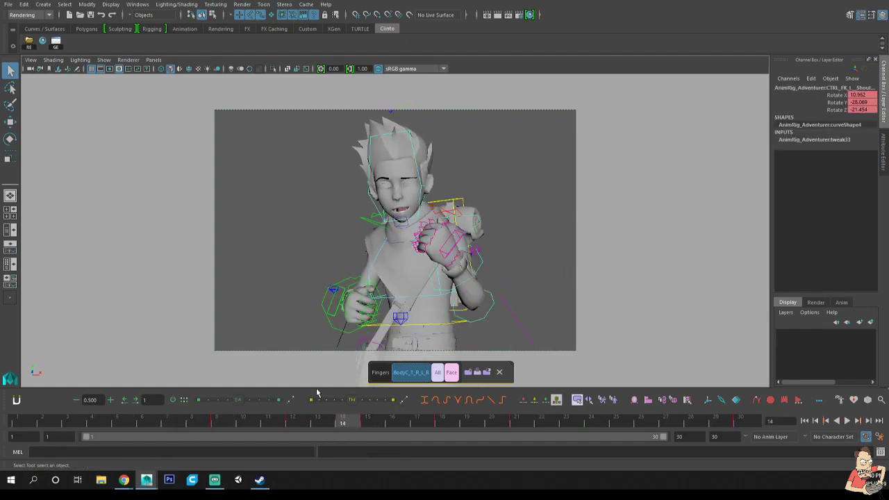
key("alt+v")
left_click_drag(244, 415, 367, 424)
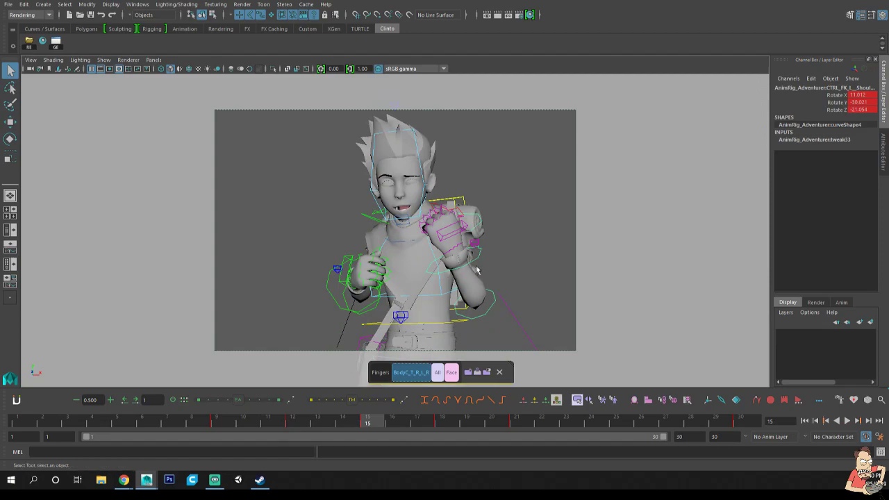
left_click(477, 260)
key("e")
left_click_drag(484, 271, 448, 300)
key("alt+v")
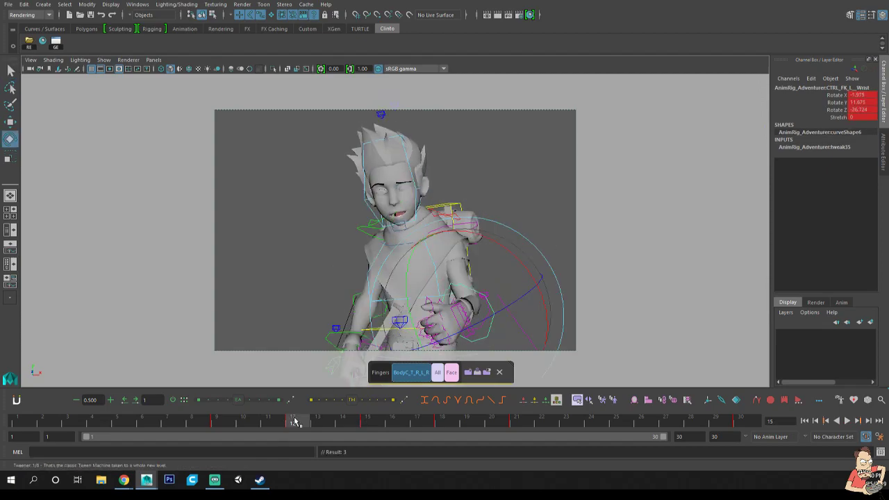
left_click(361, 424)
left_click_drag(507, 265, 509, 265)
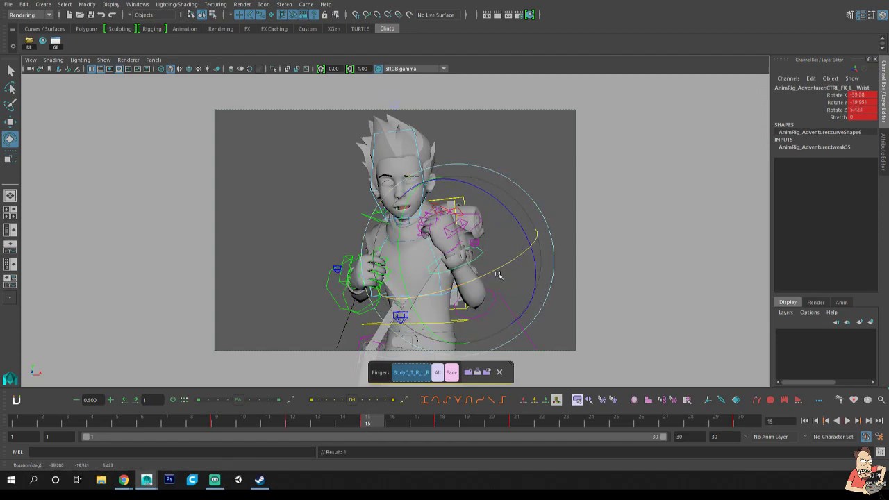
Review the left wrist's motion around frames 15 to 21 by scrubbing and playing back the animation.
left_click_drag(378, 424, 433, 423)
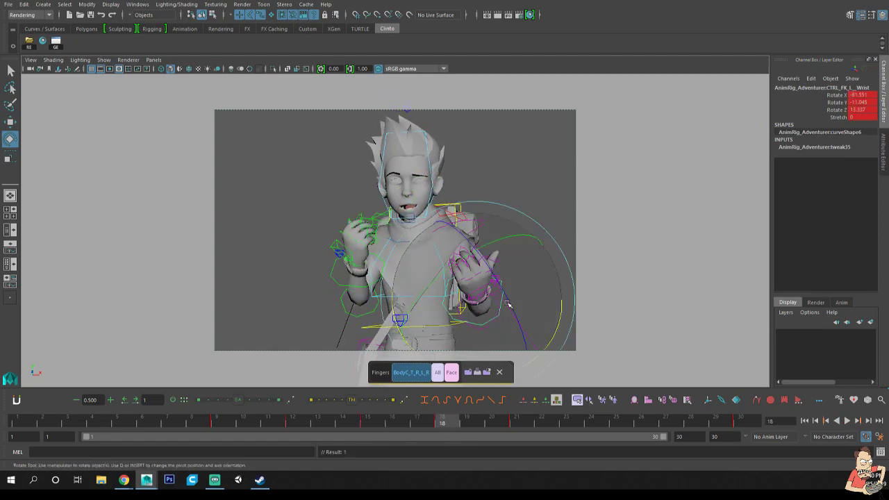
key("q")
key("alt+v")
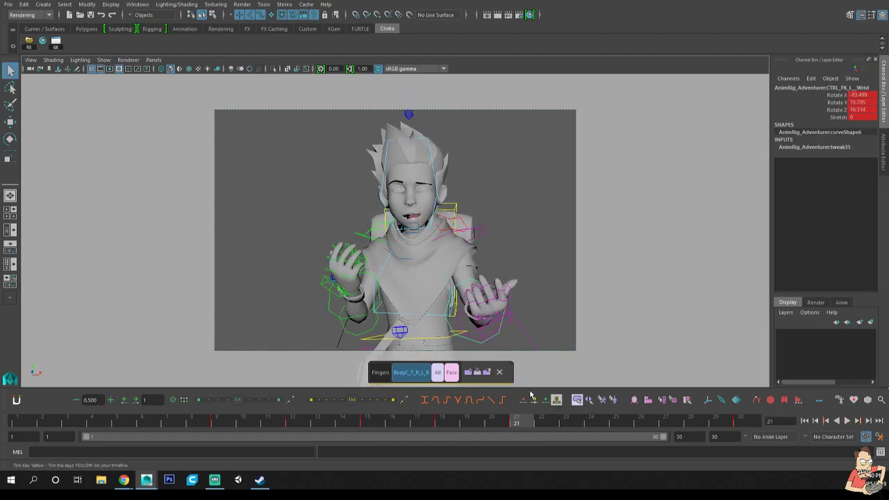
At frame 21, rotate the left FK elbow to about Y -71.6 and the wrist to about X -83.6, Y 10.6, Z 15.9, checking in playback.
key("e")
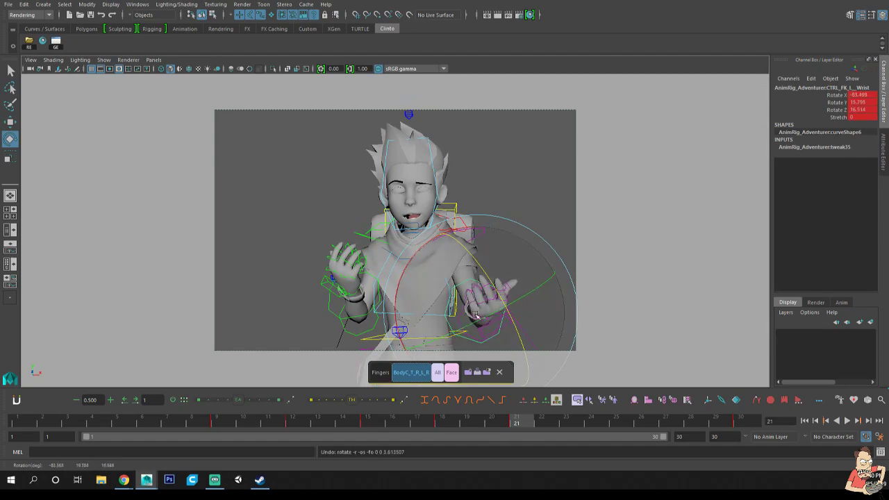
left_click(484, 324)
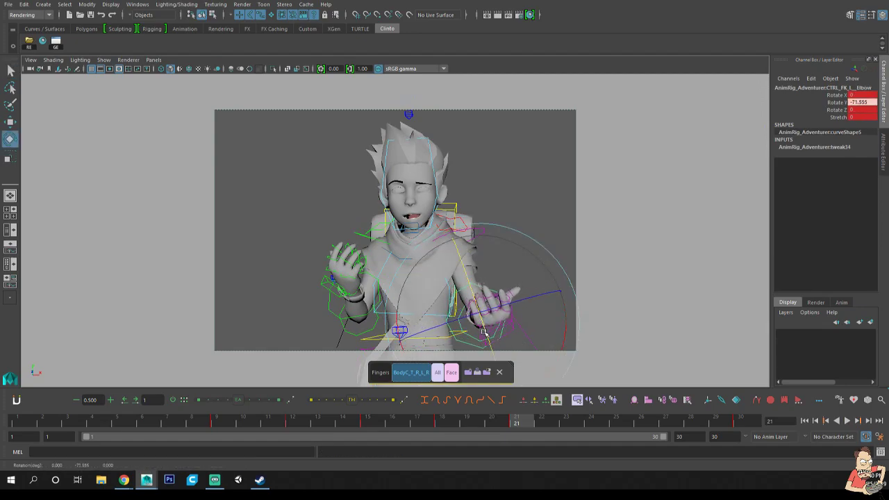
left_click(496, 299)
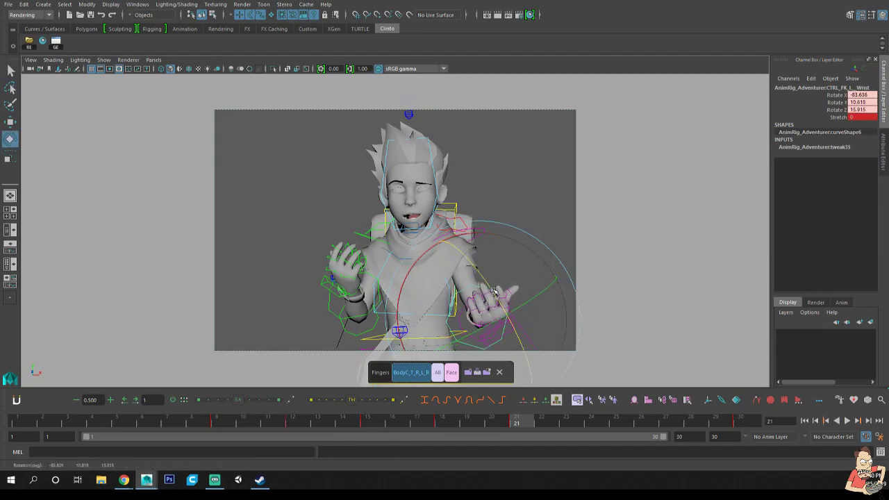
key("alt+period")
key("alt+period")
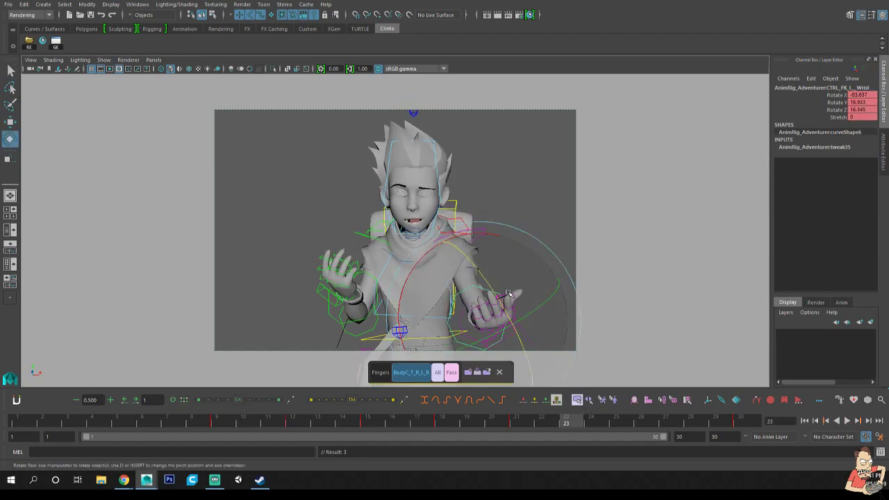
key("q")
key("alt+v")
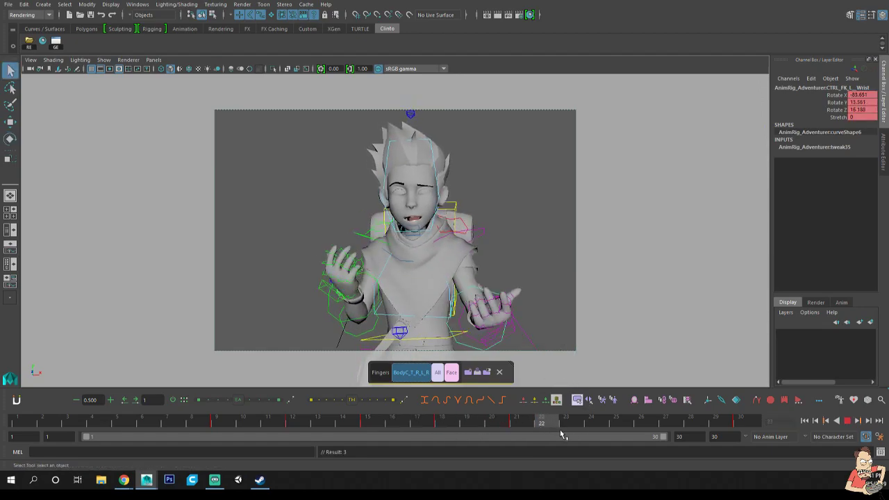
key("alt+v")
Rotate the left FK wrist control at frame 24 to about X -87 and Z 13.4, and play back the animation.
key("e")
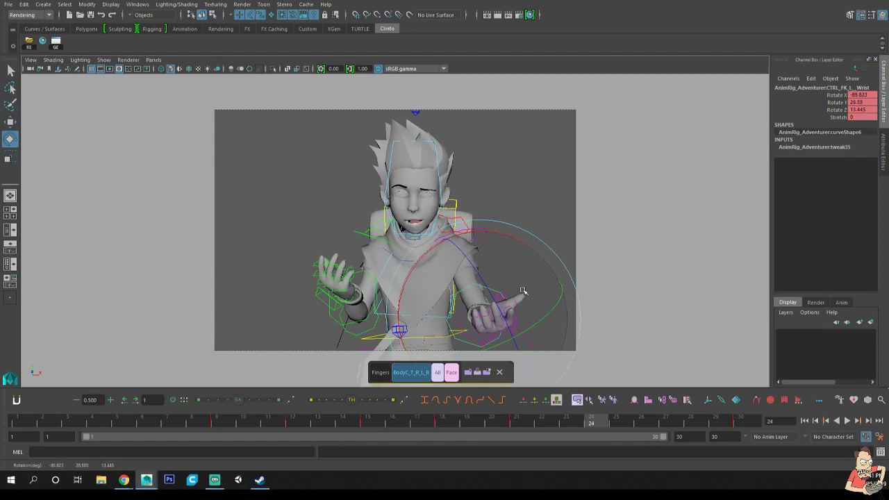
key("q")
left_click_drag(605, 426, 641, 412)
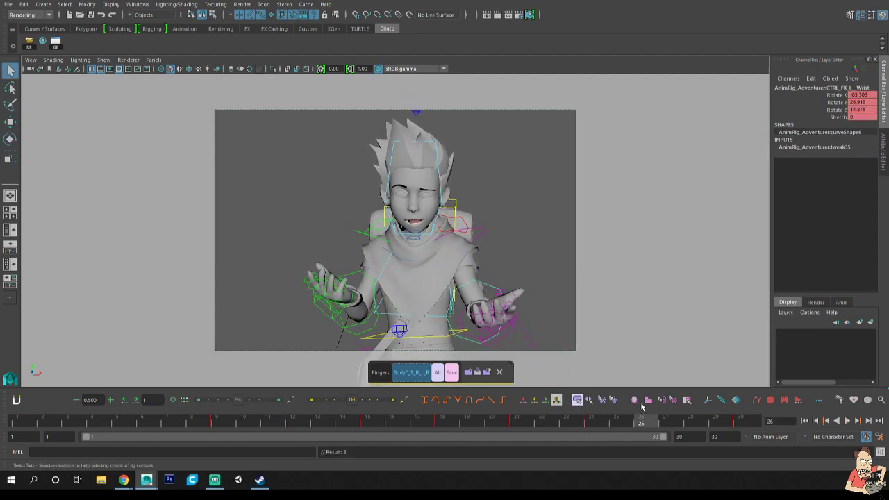
key("alt+v")
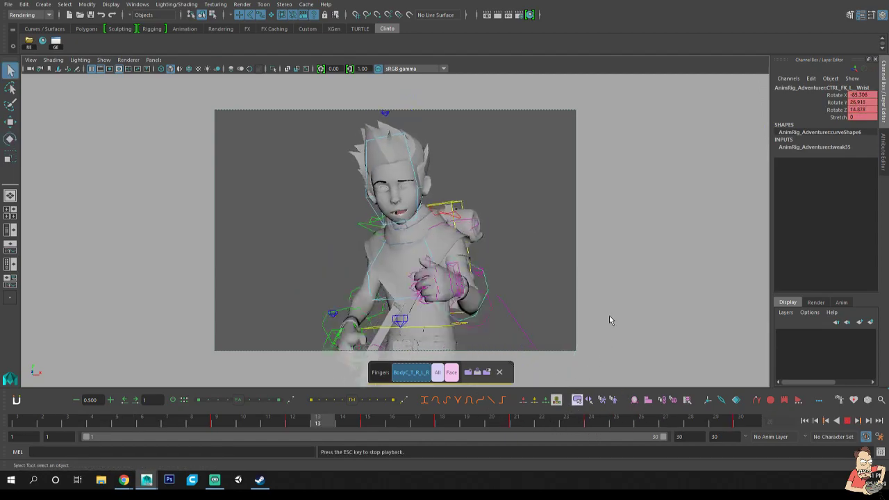
key("alt+v")
Adjust the left FK elbow control's settle around frame 25 and play back the animation.
mouse_move(495, 423)
left_mouse_down()
mouse_move(590, 427)
mouse_move(666, 416)
left_mouse_up()
key("e")
key("q")
left_click_drag(452, 422, 580, 423)
left_click(618, 421)
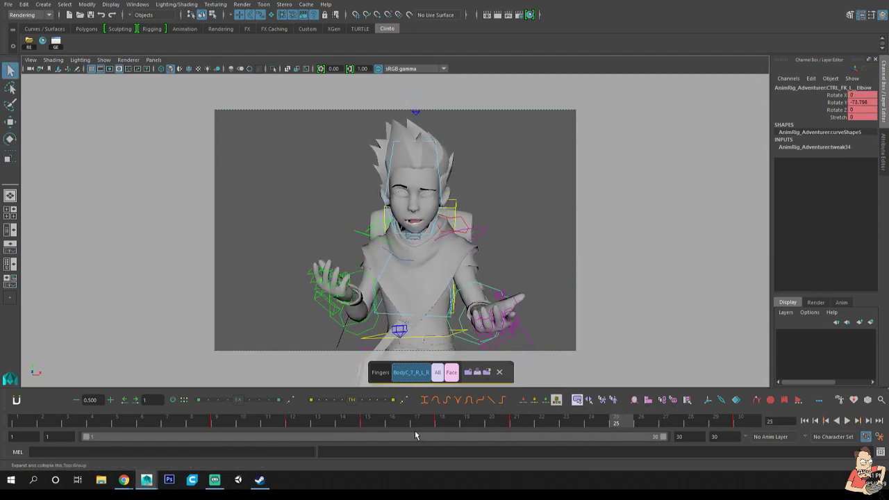
key("alt+v")
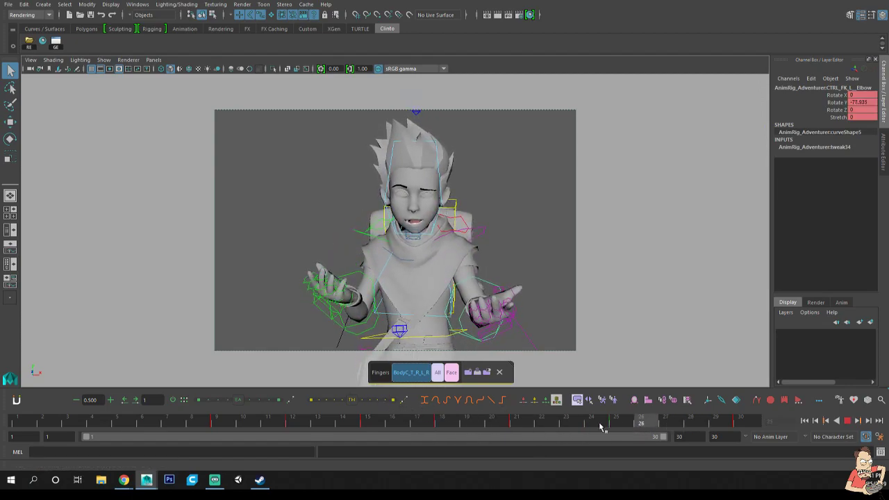
key("alt+v")
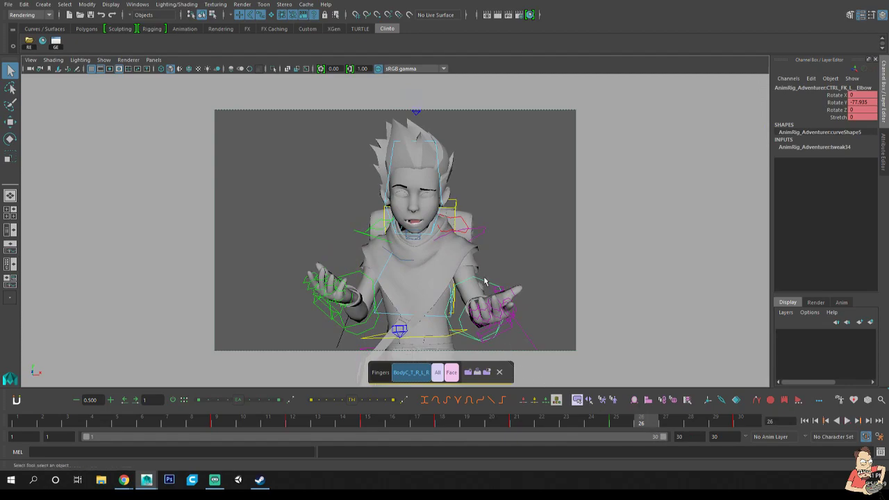
Rotate and key the left FK wrist control at frame 30 at about X -87 and Z 12, and play back the animation.
key("alt+v")
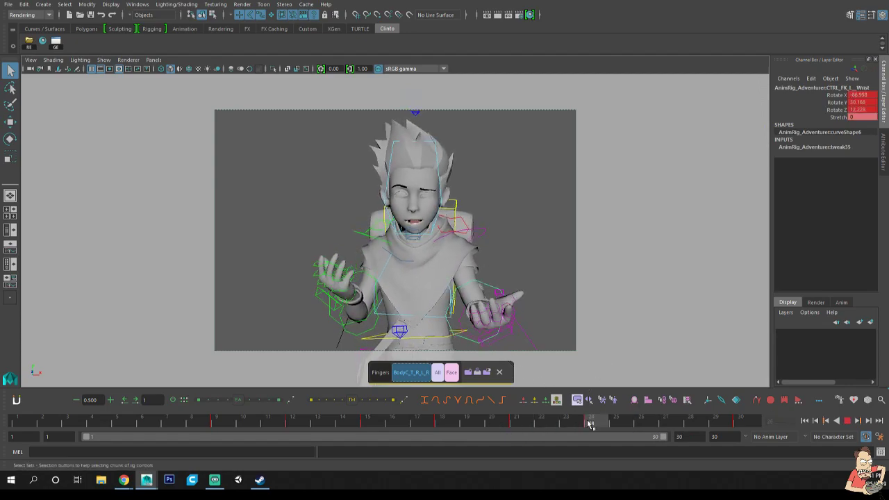
key("alt+v")
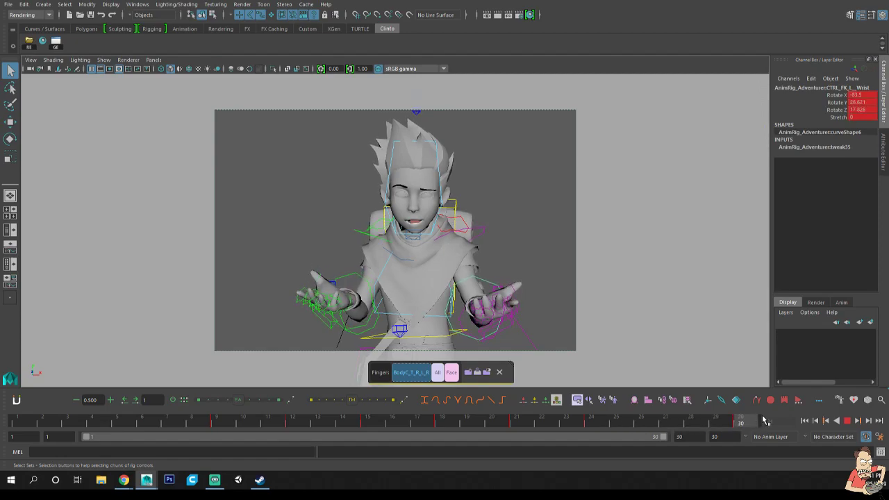
key("e")
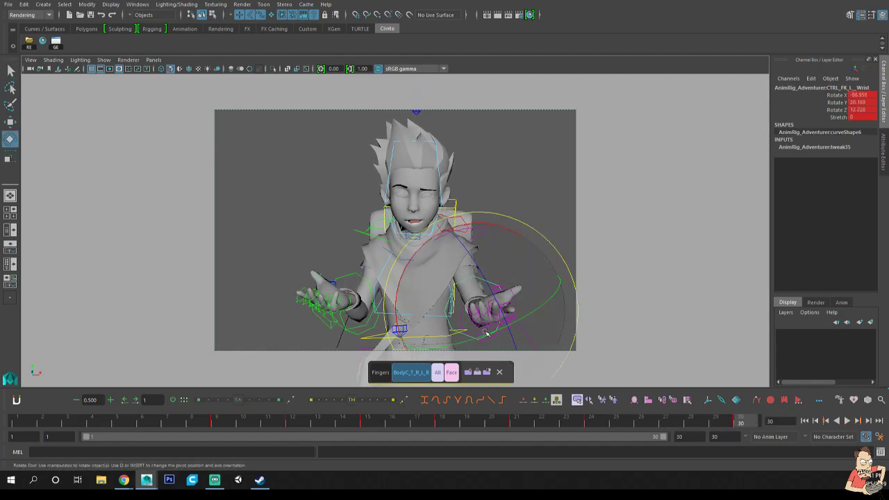
left_click_drag(496, 323, 500, 310)
key("s")
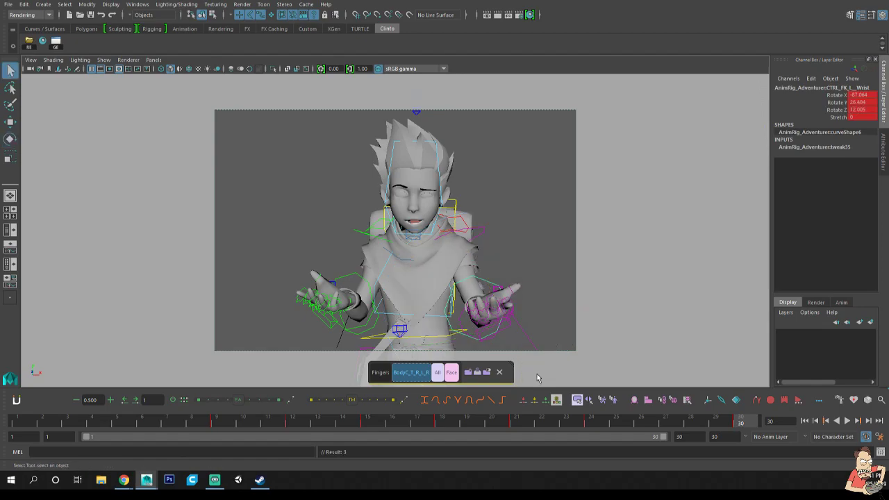
key("q")
key("alt+v")
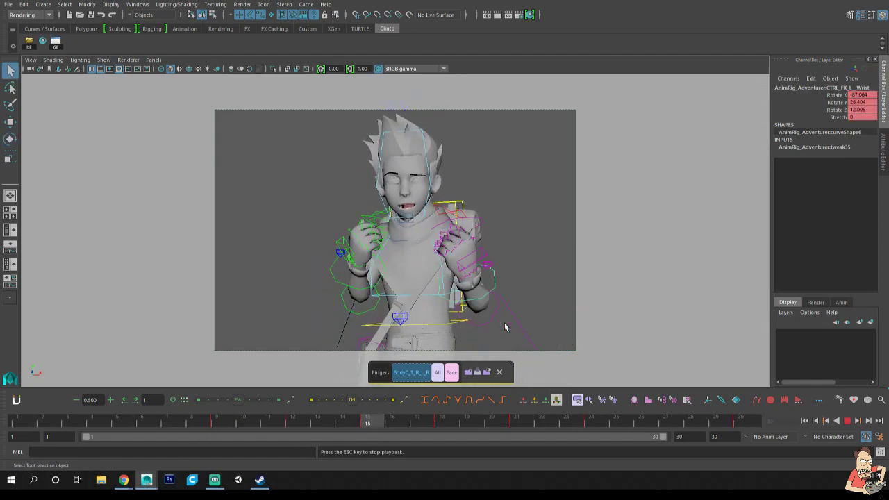
key("Escape")
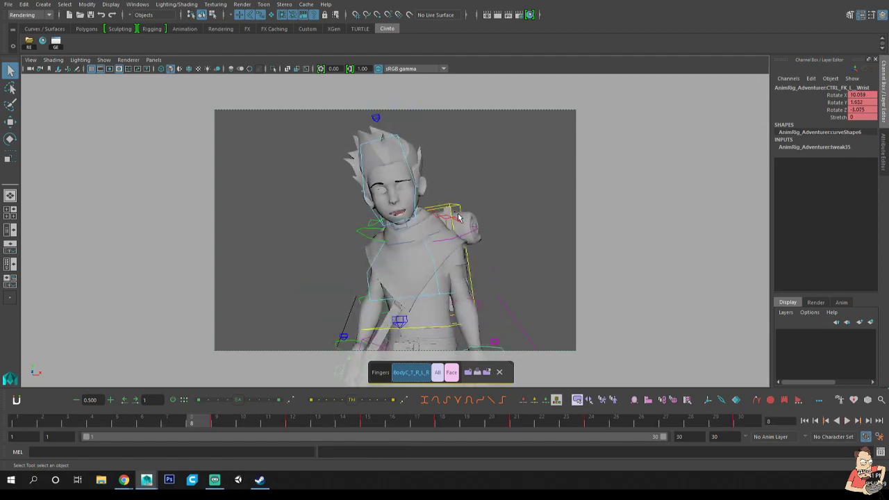
Rotate the left collar control slightly at frames 12 and 15.
left_click(469, 221)
mouse_move(225, 421)
left_mouse_down()
mouse_move(354, 427)
mouse_move(391, 439)
mouse_move(280, 432)
mouse_move(301, 423)
left_mouse_up()
key("e")
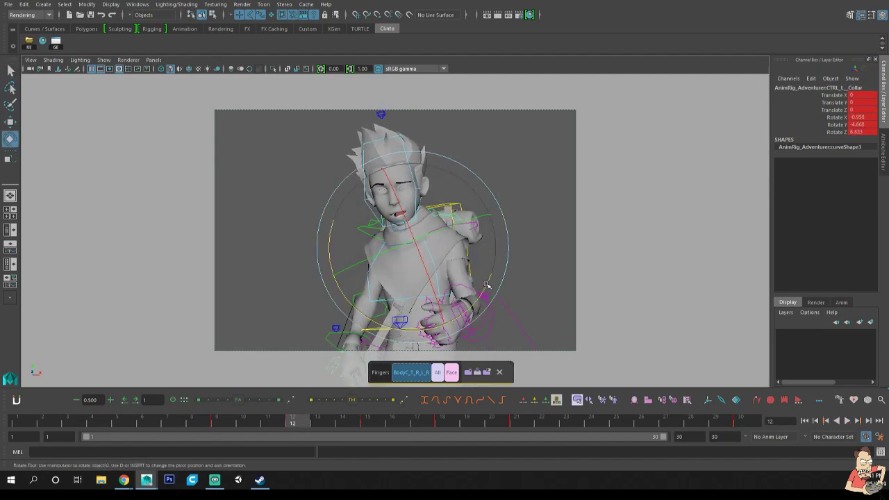
key("period")
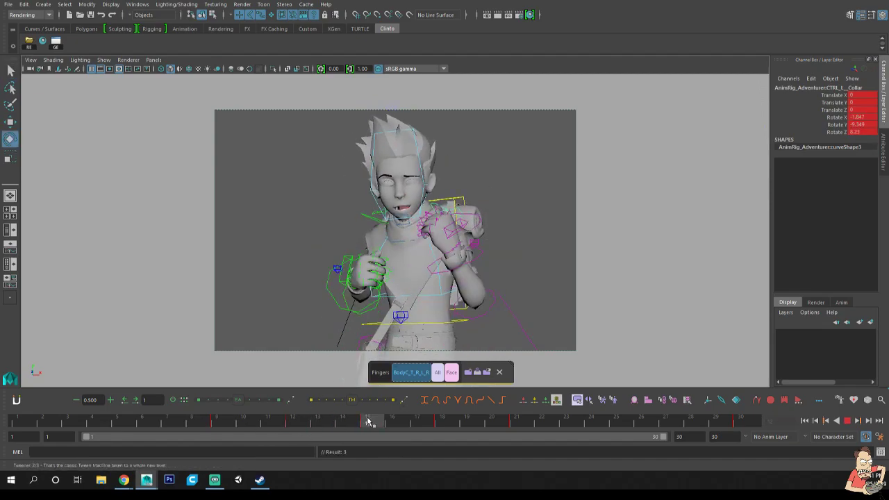
left_click_drag(499, 262, 496, 259)
Rotate the left collar control at frame 18 to about X -1.9, Y -15.4 and Z 11, and play back the animation.
left_click_drag(415, 420, 441, 422)
key("alt+v")
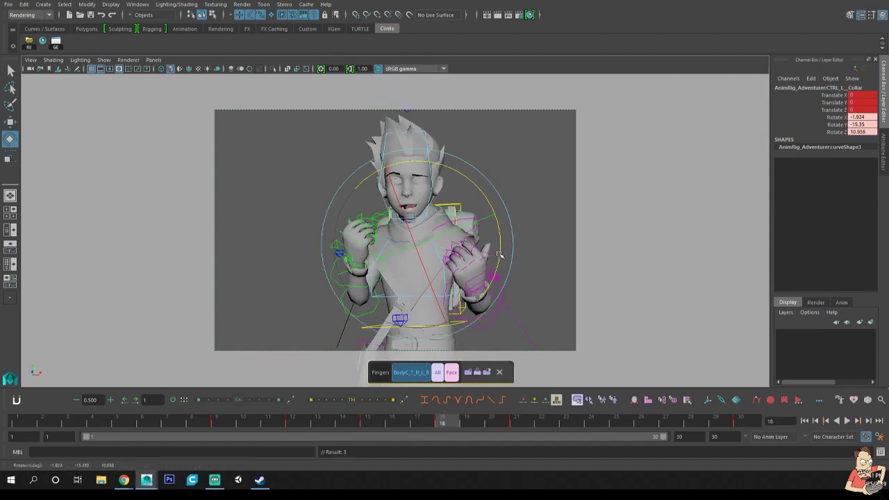
key("alt+v")
key("alt+v")
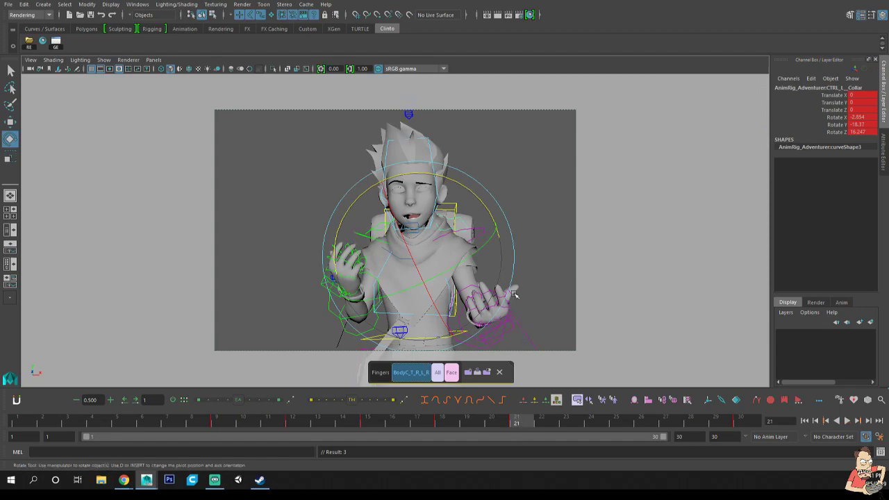
Tween the left collar control between frames 21 and 30, favouring the frame 30 pose, and play back the animation.
left_click_drag(538, 422, 571, 420)
key("alt+v")
key("alt+v")
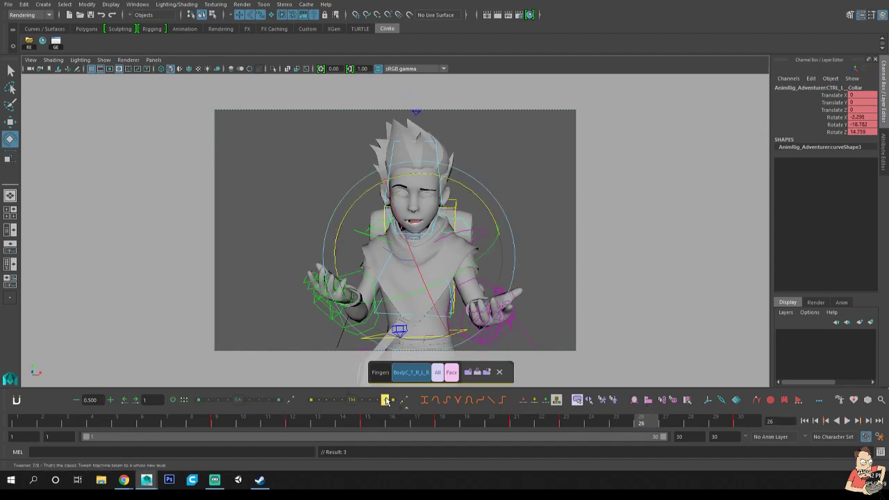
key("q")
left_click(541, 245)
key("alt+v")
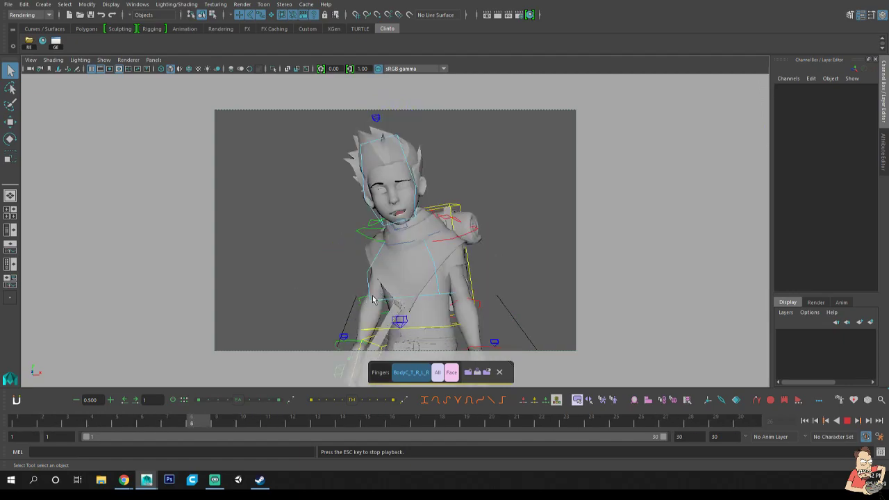
key("Escape")
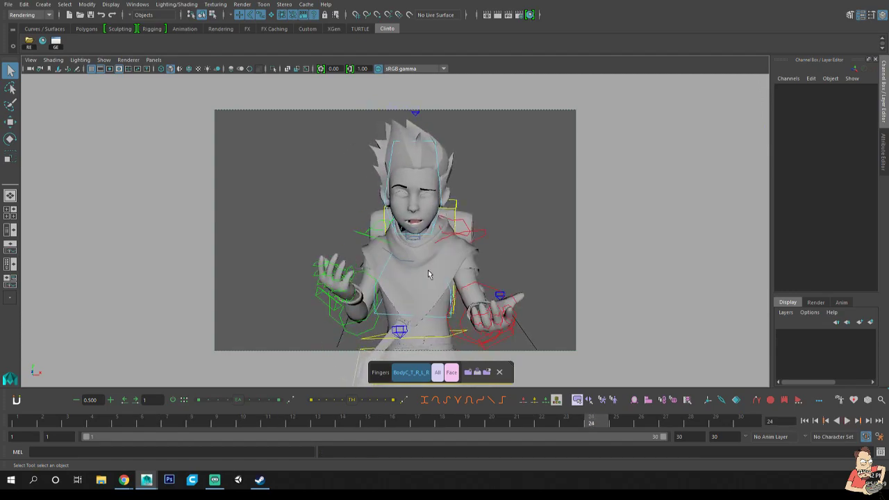
Rotate the right FK wrist control at frame 15 to about X -8.8 and Z -10.6.
left_click(351, 256)
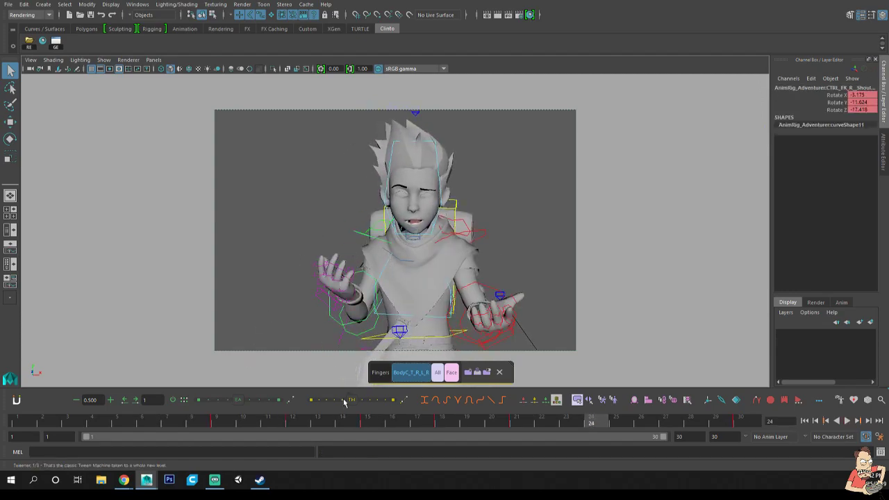
left_click_drag(224, 424, 341, 423)
left_click(354, 309)
left_click(367, 415)
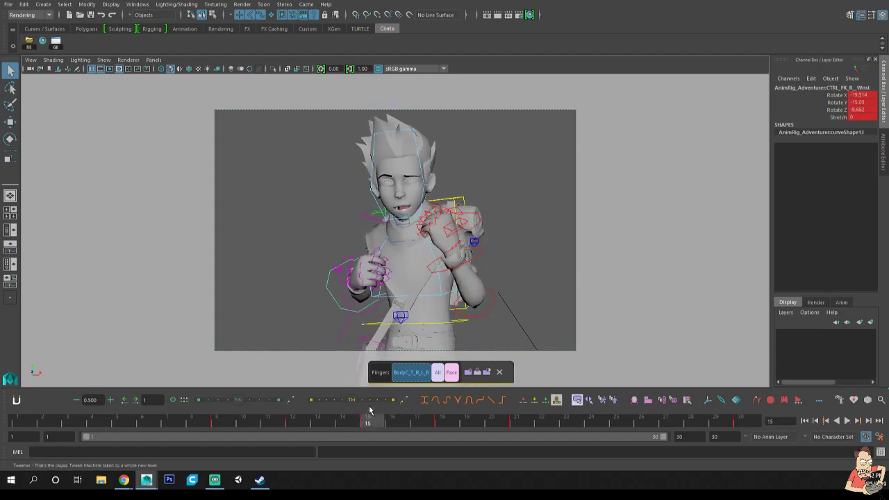
key("e")
left_click_drag(298, 341, 290, 326)
left_click_drag(392, 297, 411, 303)
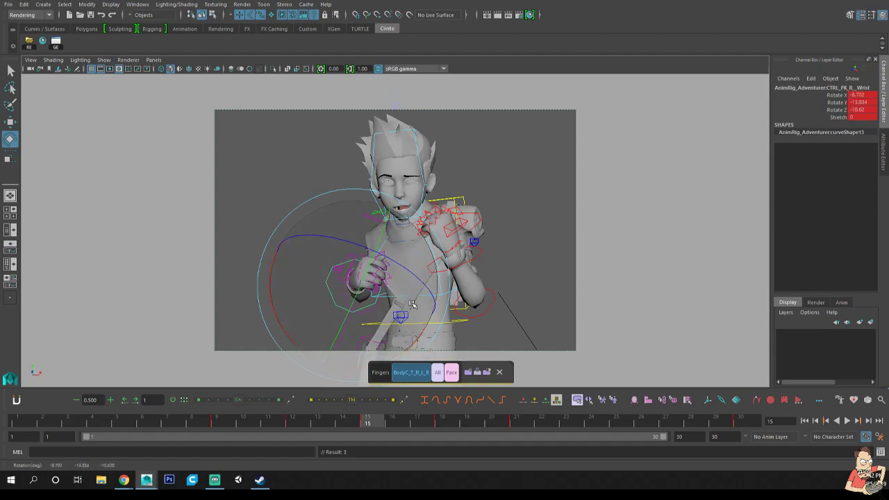
Rotate the right FK elbow control slightly at frame 18.
left_click_drag(389, 423, 447, 421)
key("q")
left_click(346, 305)
key("e")
left_click_drag(379, 220, 386, 222)
key("q")
Rotate the right FK shoulder control at frame 18 to about X -6.9, Y -19.4 and Z -12.6.
left_click(384, 263)
key("e")
left_click_drag(367, 303, 362, 305)
key("q")
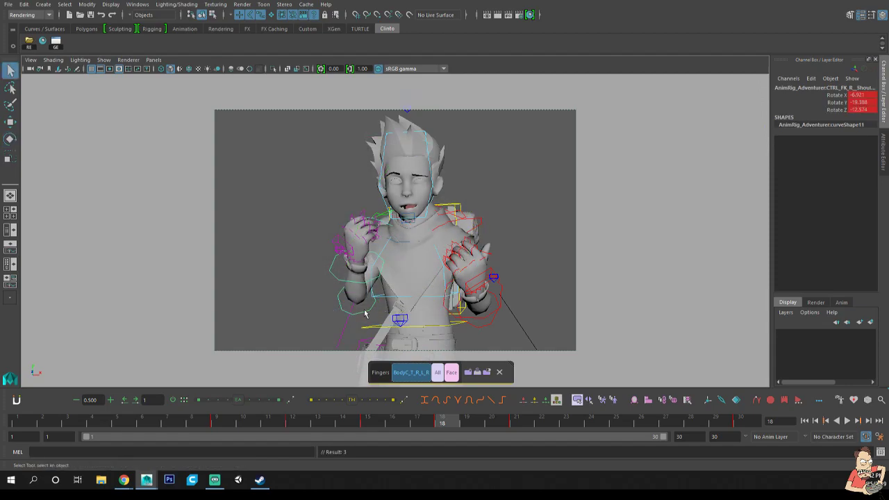
Rotate the right FK shoulder control at frame 21 to about X -3.6, Y -12.4 and Z -16.9.
left_click_drag(229, 421, 514, 405)
key("e")
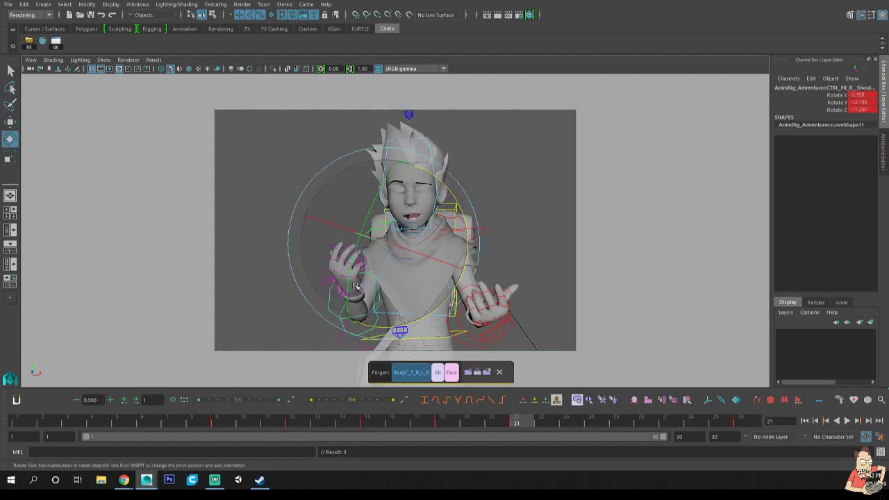
left_click_drag(375, 305, 351, 281)
key("ctrl+z")
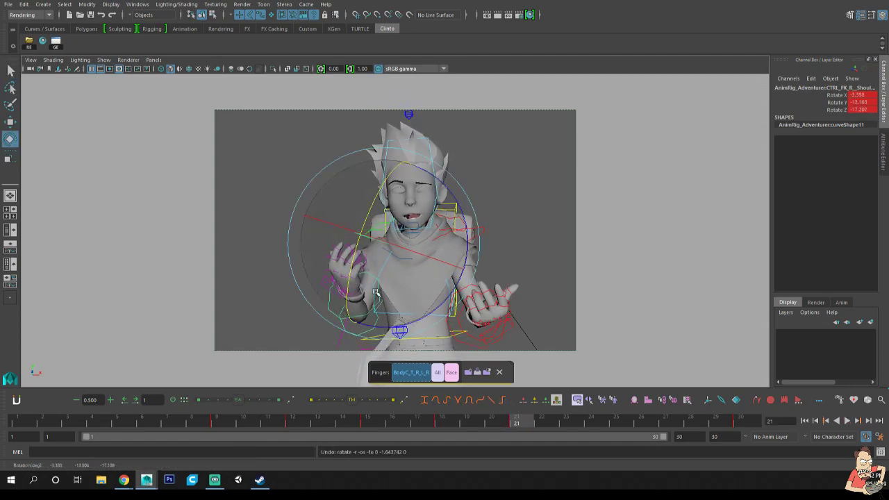
key("q")
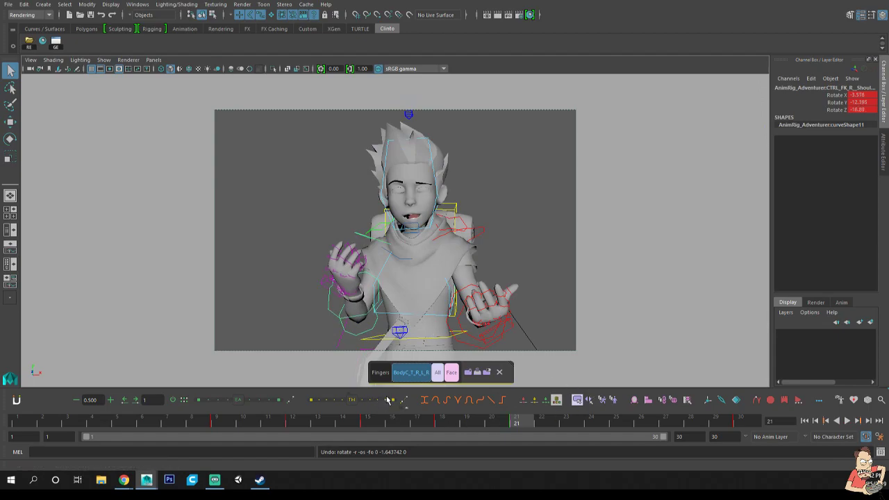
At frame 21, bend the right FK elbow further and rotate the right FK wrist to about X -78.2, Y -10.5 and Z 15.4.
left_click(360, 333)
key("e")
left_click_drag(359, 298, 323, 314)
key("q")
key("e")
left_click_drag(322, 248, 338, 226)
key("q")
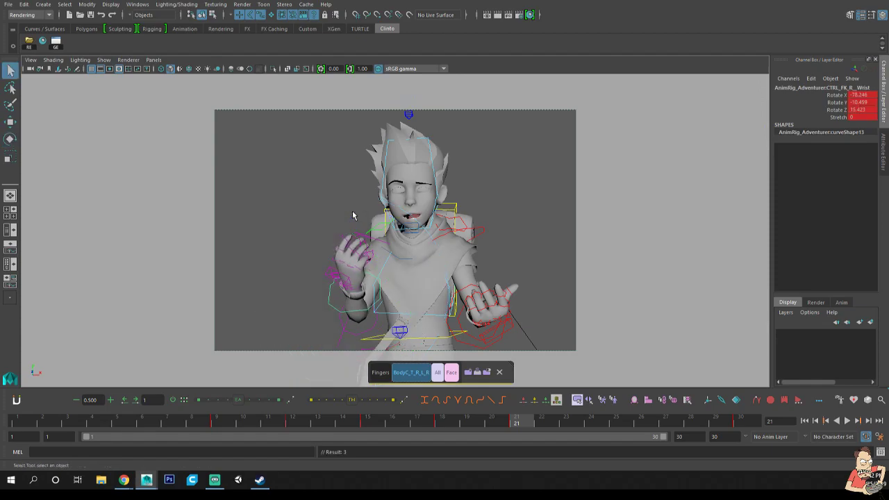
Tween the right finger controls at frame 21 toward the previous key.
left_click(386, 373)
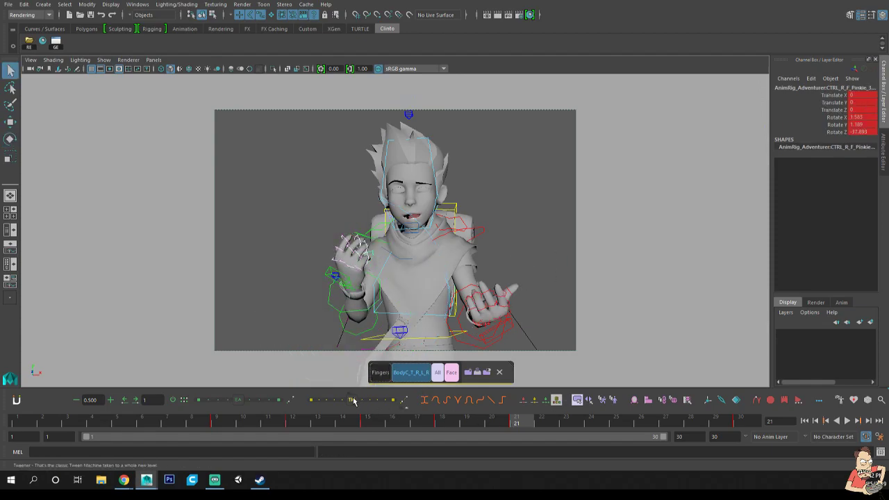
left_click_drag(314, 404, 566, 421)
Tween the right FK elbow at frame 23 by 7/8 toward the next key and check its Rotate Y curve in the Graph Editor.
left_click(365, 334)
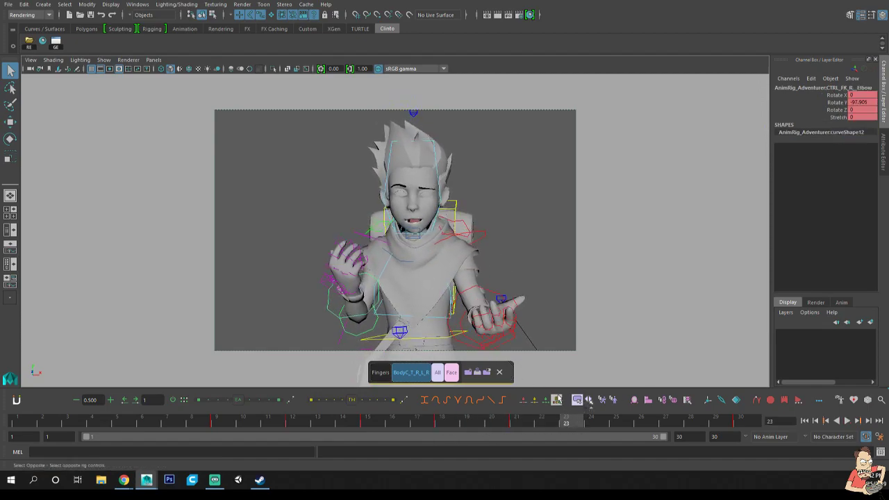
left_click(386, 401)
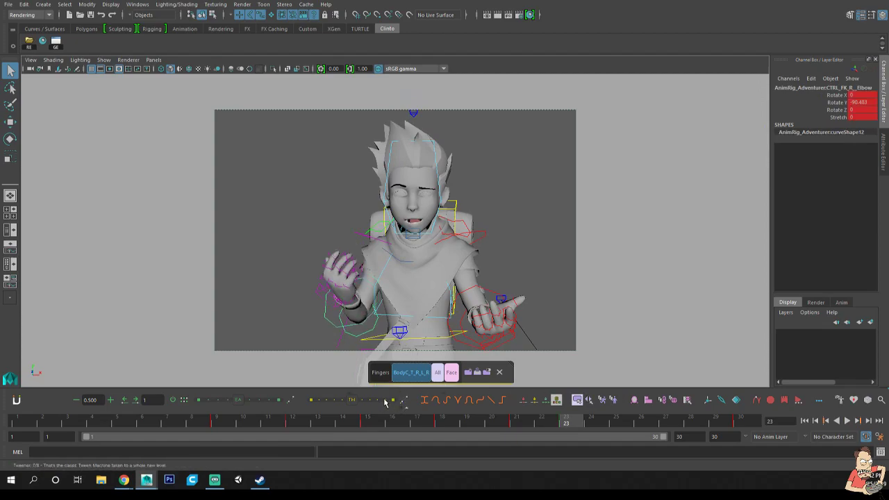
key("ctrl+g")
key("a")
middle_click_drag(638, 194, 621, 190, "alt")
key("f")
right_click_drag(642, 202, 479, 210, "alt")
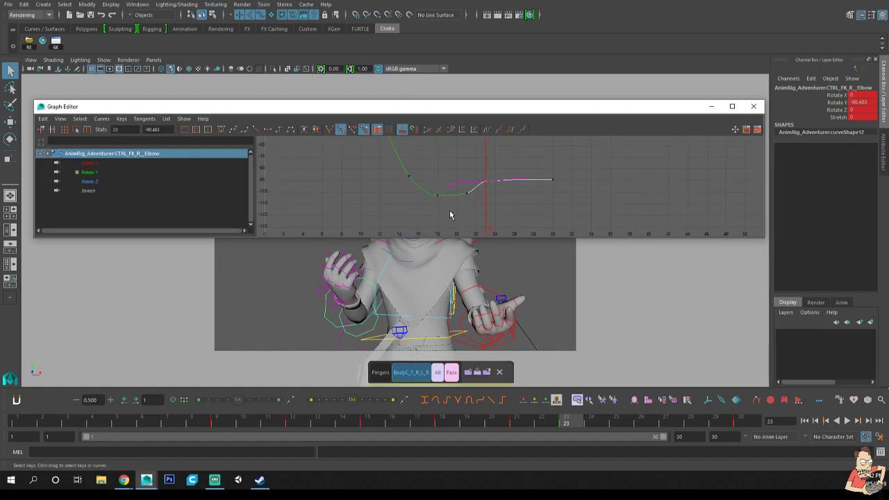
left_click(754, 107)
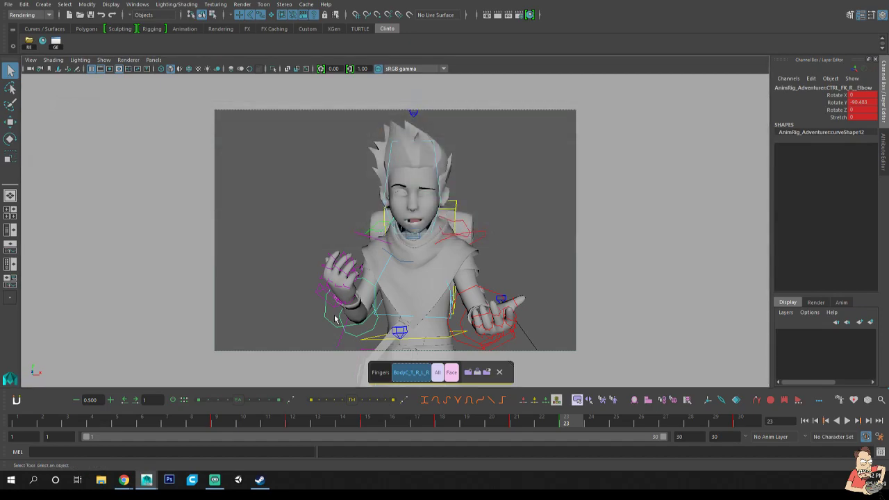
Rotate the right FK wrist control at frame 25 and scrub ahead to check the motion.
left_click(327, 326)
left_click_drag(516, 424, 614, 425)
key("e")
left_click_drag(287, 312, 291, 337)
key("q")
left_click_drag(637, 421, 673, 420)
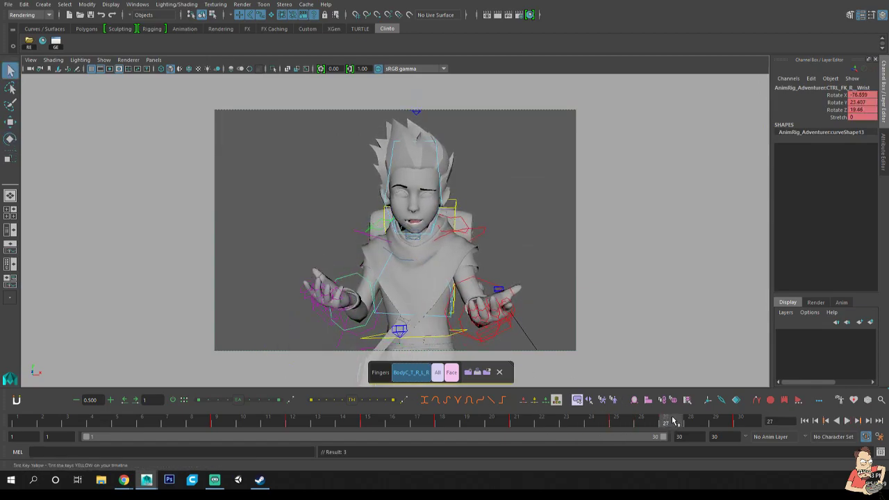
Try tweening the right FK wrist at frame 27 toward the next key, undo it, and play back the arm motion.
left_click(392, 400)
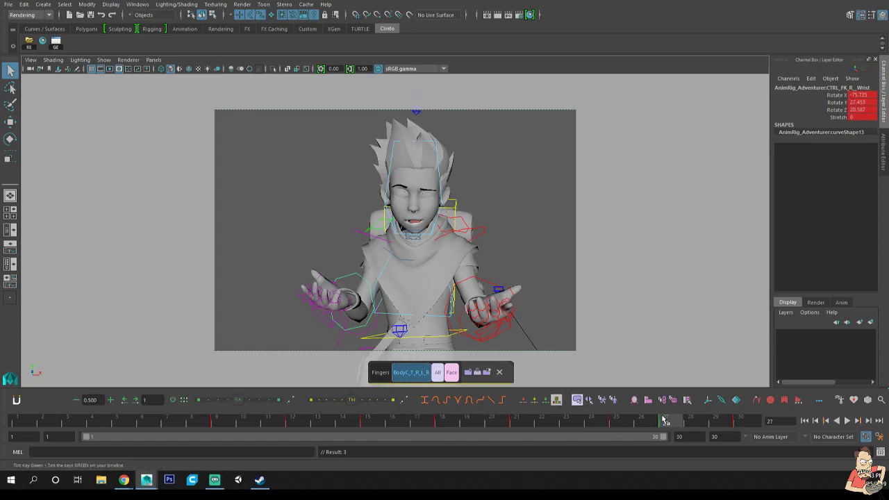
key("ctrl+z")
left_click_drag(540, 424, 517, 423)
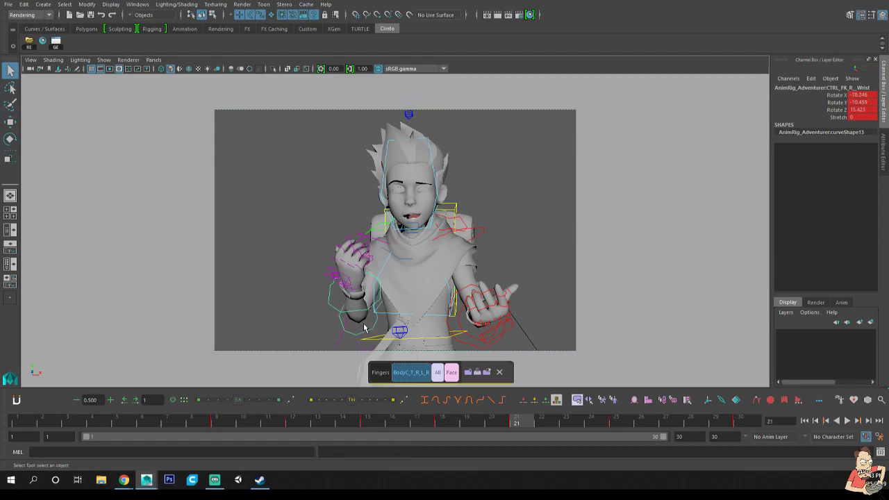
key("alt+v")
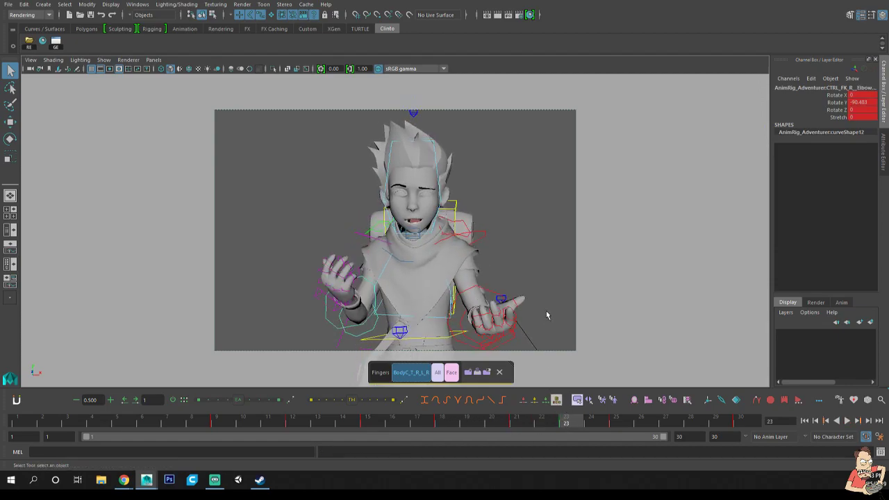
Examine the animation curves of all body controls around frame 23 in the Graph Editor.
left_click(422, 368)
key("ctrl+g")
key("a")
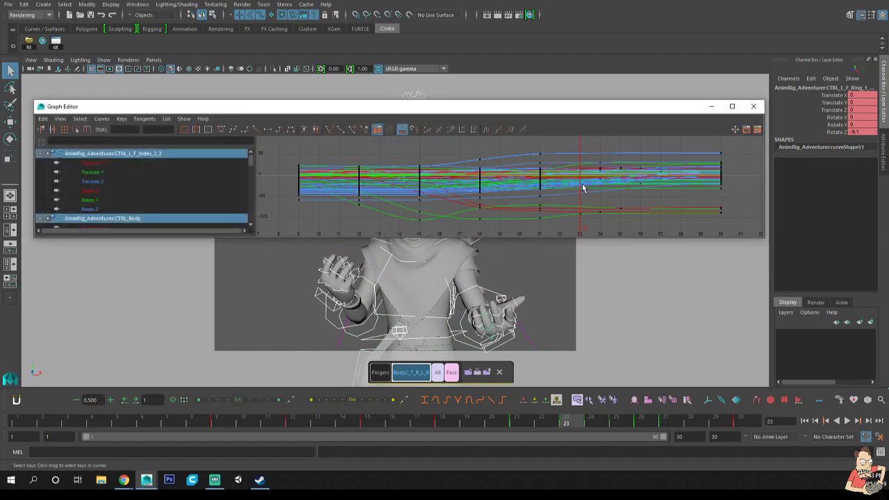
middle_click_drag(653, 164, 621, 172, "alt")
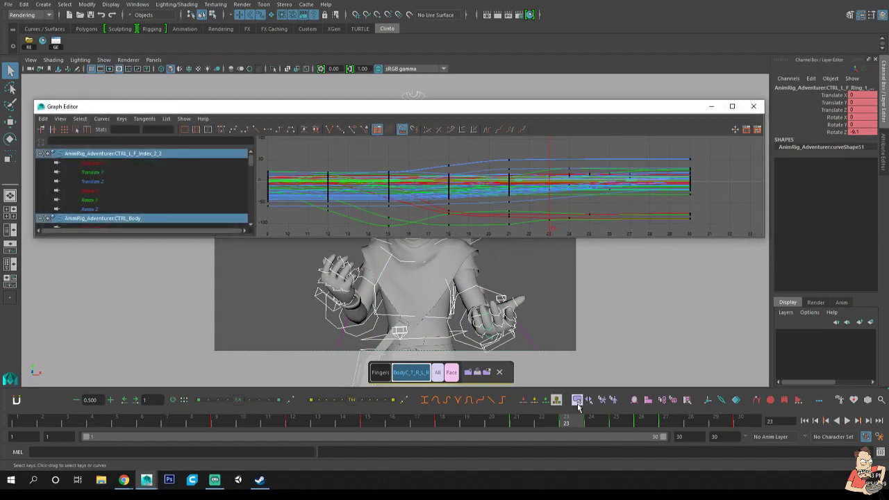
left_click(754, 107)
Delete the right FK arm controls' keys from frames 22 to 25 and tween them at frame 24 strongly toward the next key.
left_click(370, 328)
left_click_drag(539, 421, 631, 421, "shift")
right_click(619, 421)
left_click(614, 308)
left_click_drag(504, 425, 604, 423)
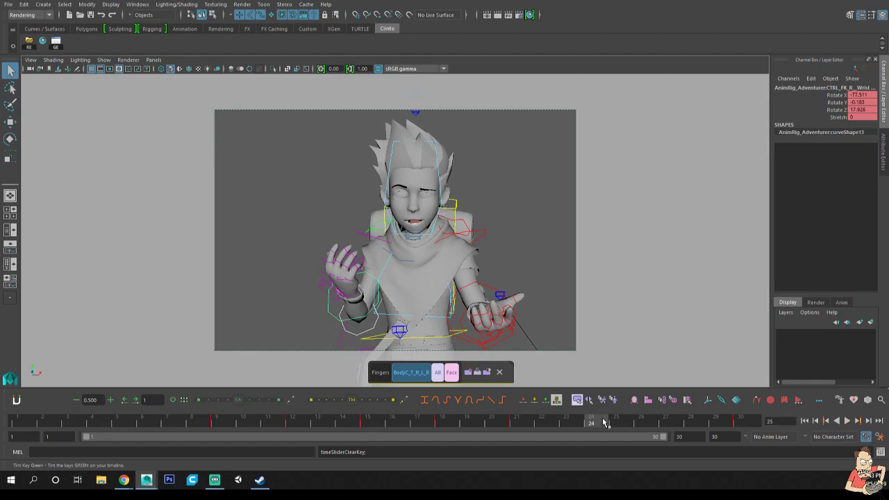
left_click(385, 400)
Rotate the right FK wrist control at frame 26 to about X -74.8, Y 32.6 and Z 22.3.
left_click_drag(478, 426, 641, 429)
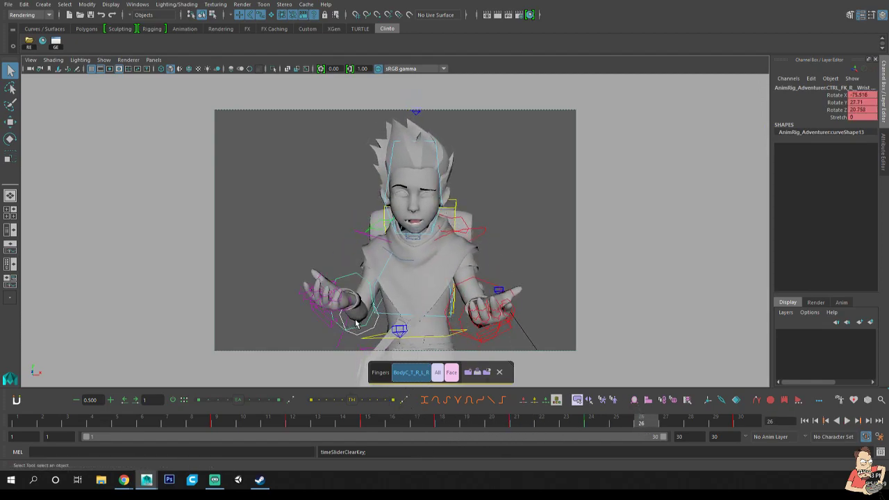
left_click(354, 273)
key("e")
left_click_drag(345, 245, 351, 261)
key("q")
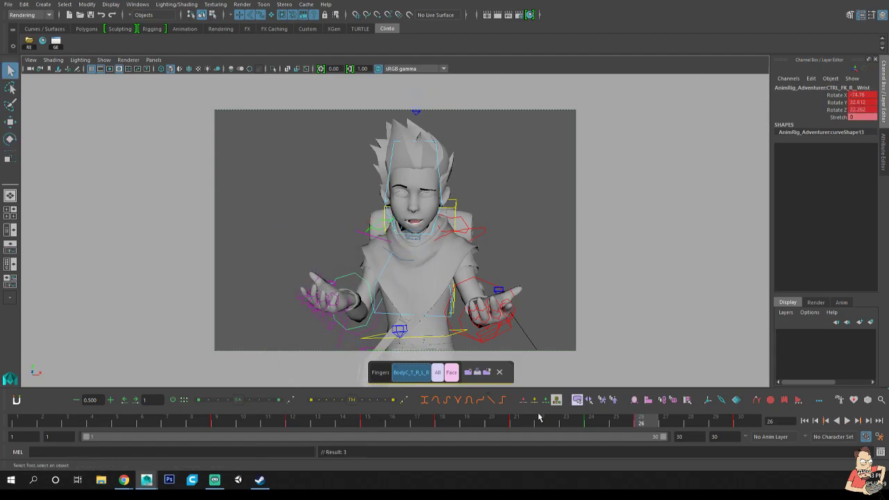
left_click_drag(462, 426, 785, 417)
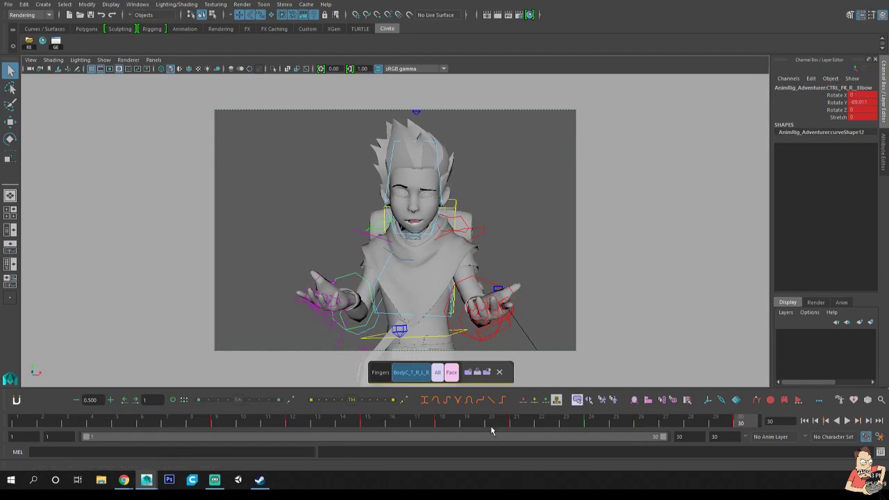
Tween the right FK elbow at frame 27 toward the next key and play back the animation.
key("alt+v")
mouse_move(586, 416)
left_mouse_down()
mouse_move(423, 420)
mouse_move(665, 423)
left_mouse_up()
left_click(391, 400)
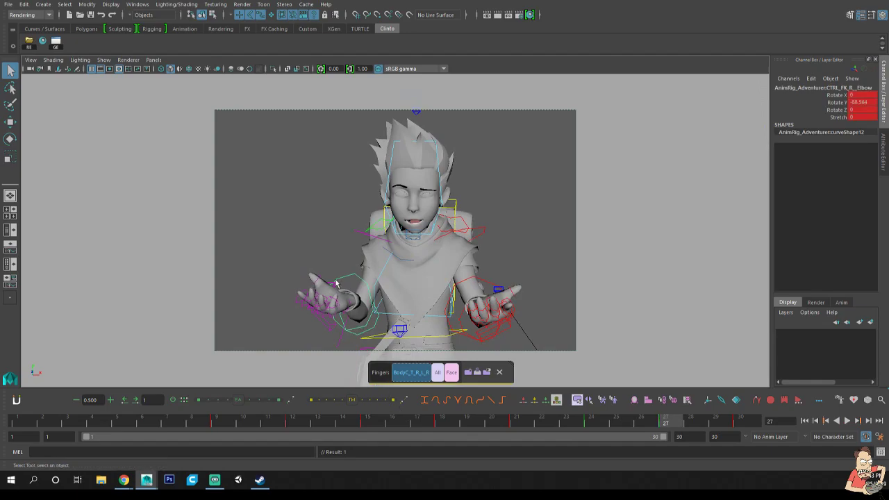
left_click(334, 241)
key("alt+v")
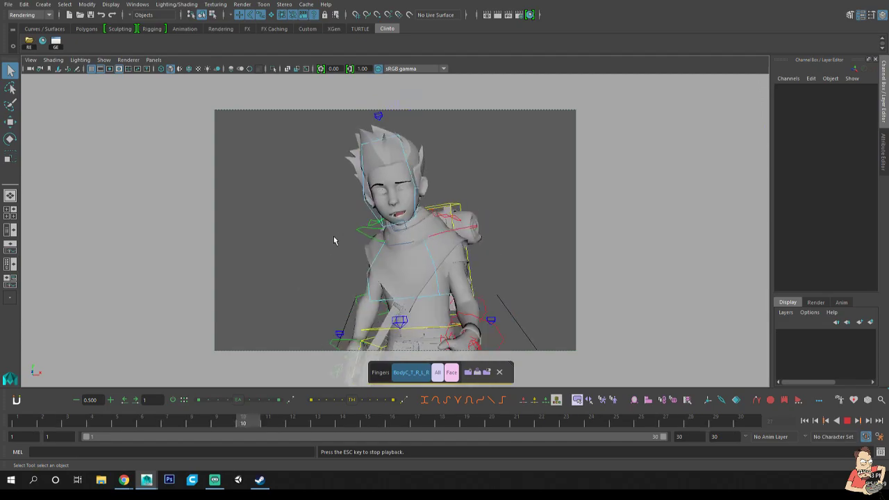
key("Escape")
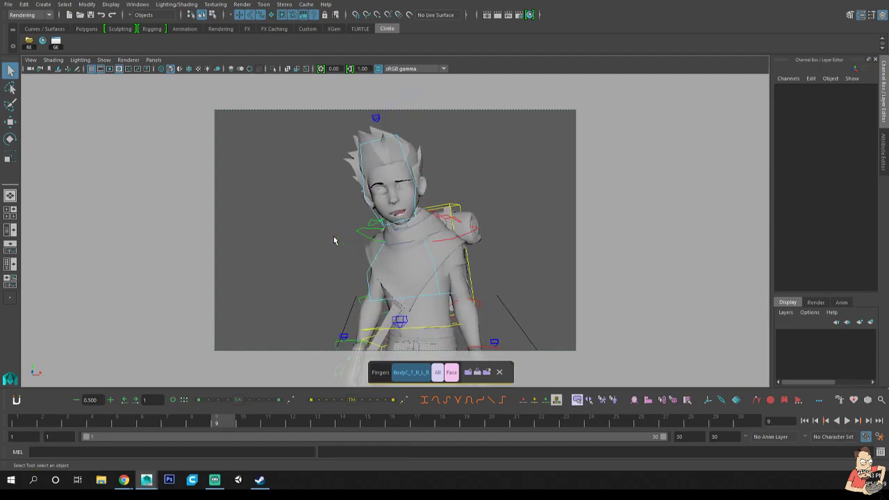
Rotate the left FK shoulder control at frame 18 and play back the gesture.
left_click(382, 373)
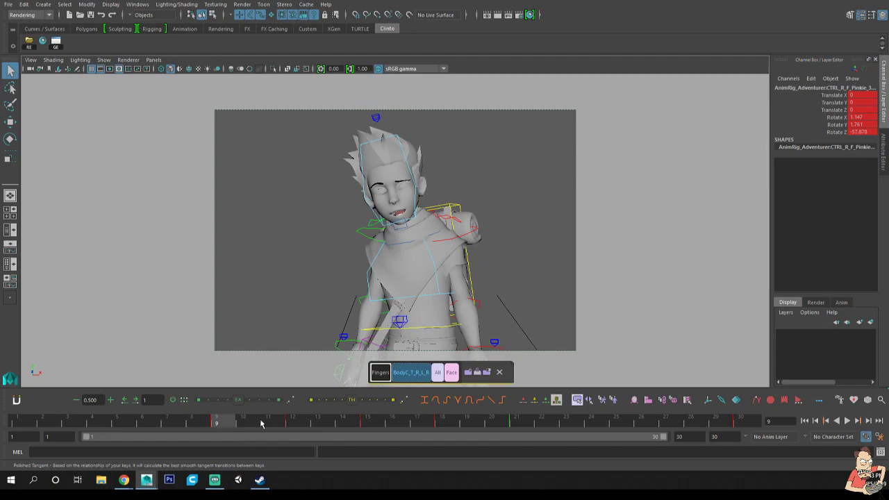
key("alt+v")
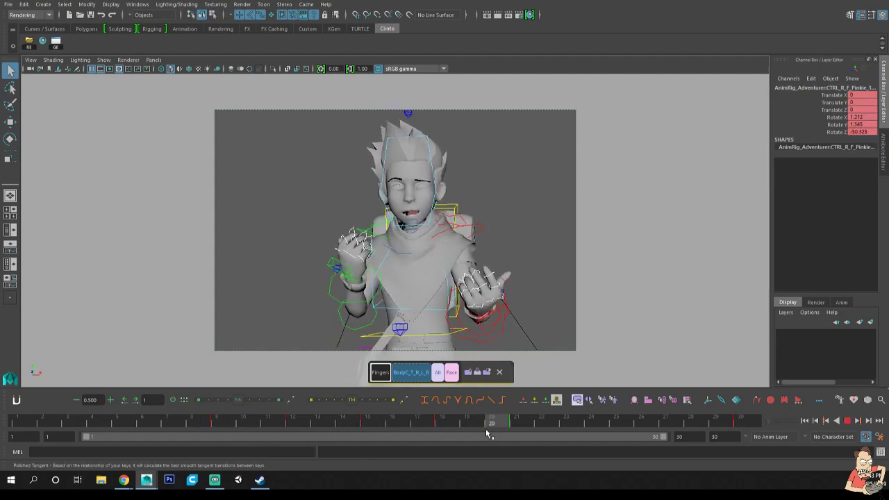
mouse_move(360, 426)
left_mouse_down()
mouse_move(299, 423)
mouse_move(443, 421)
left_mouse_up()
left_click(489, 225)
key("e")
left_click_drag(497, 303, 503, 298)
left_click_drag(490, 197, 487, 238)
key("q")
key("alt+v")
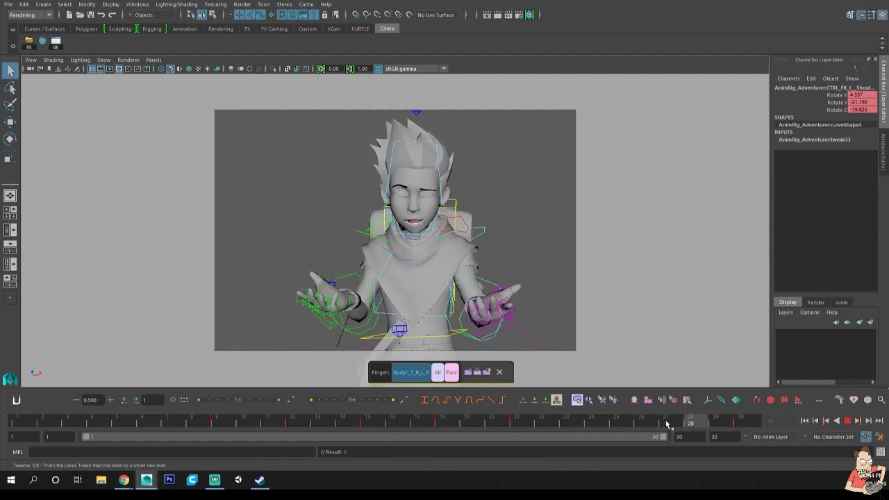
key("alt+v")
Tween the left finger controls at frame 21 toward the previous key and play back the result.
left_click(381, 374)
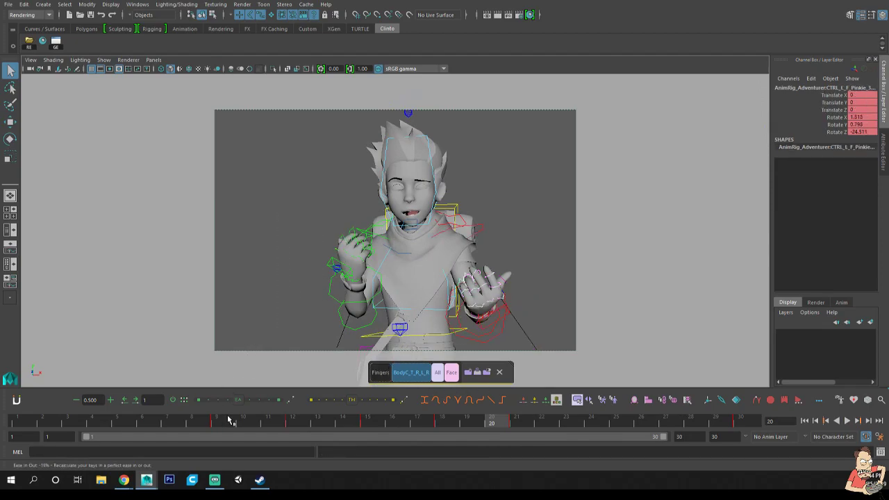
key("alt+v")
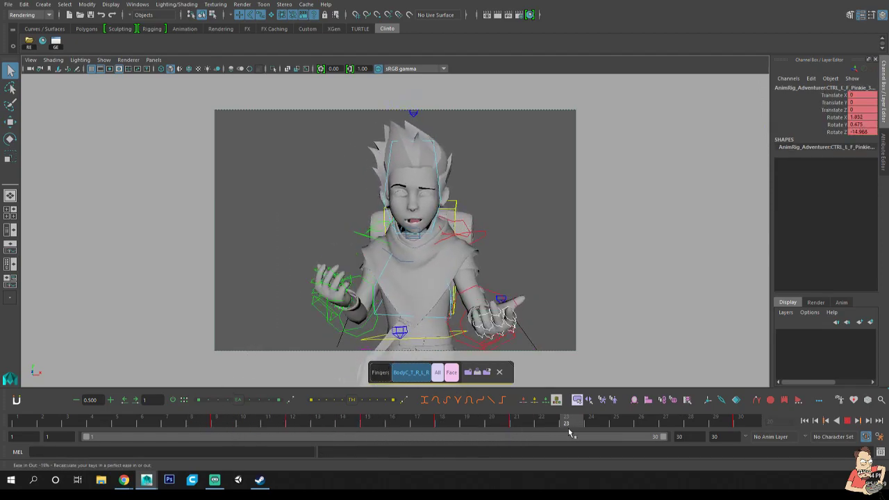
key("alt+v")
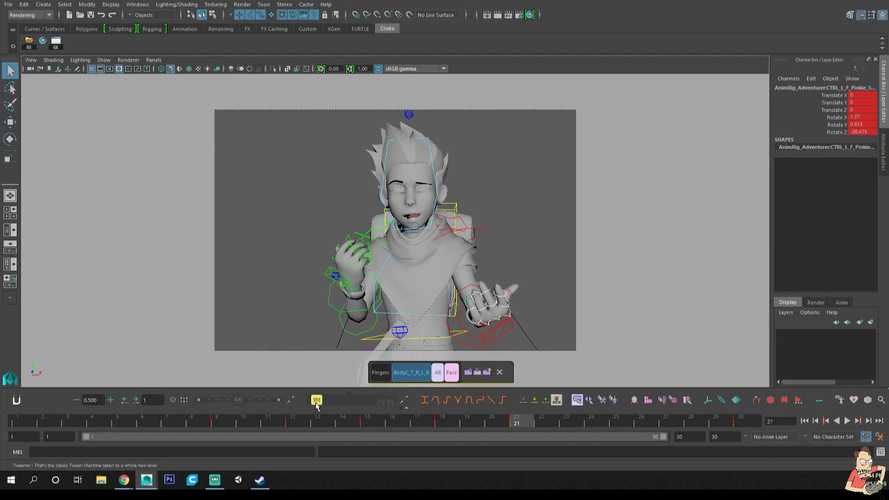
left_click(442, 422)
key("alt+v")
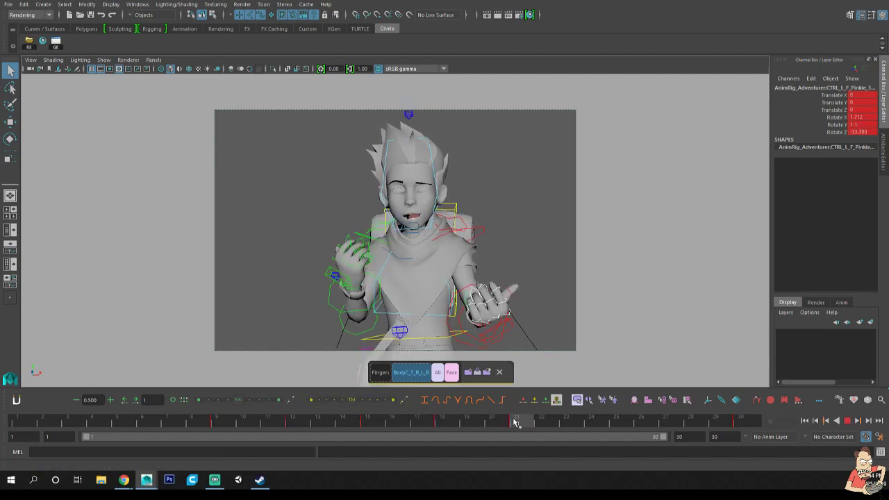
Tween the left finger controls at frame 24 to 100% of the next key.
left_click_drag(524, 426, 589, 422)
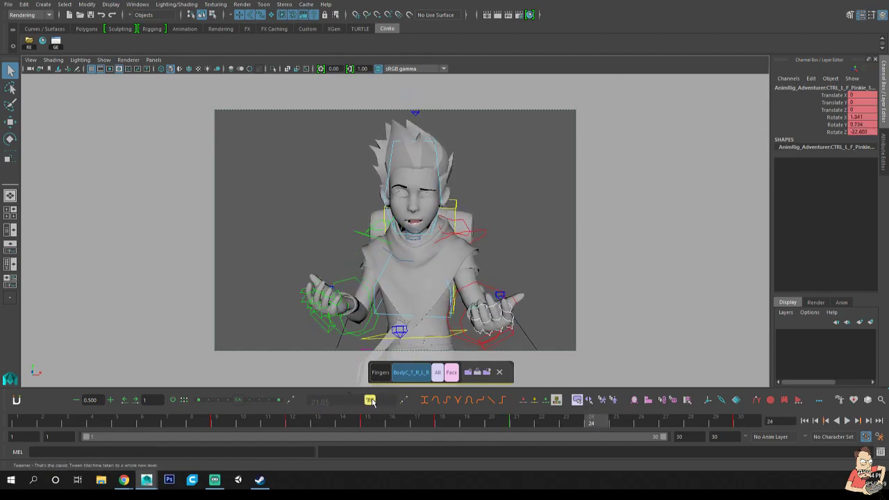
left_click_drag(368, 403, 382, 404)
left_click_drag(512, 421, 740, 422)
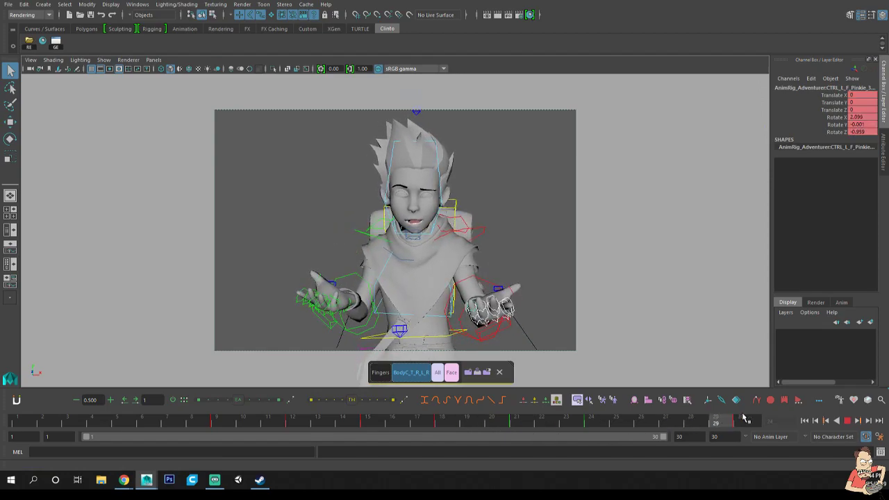
left_click(598, 425)
left_click(393, 400)
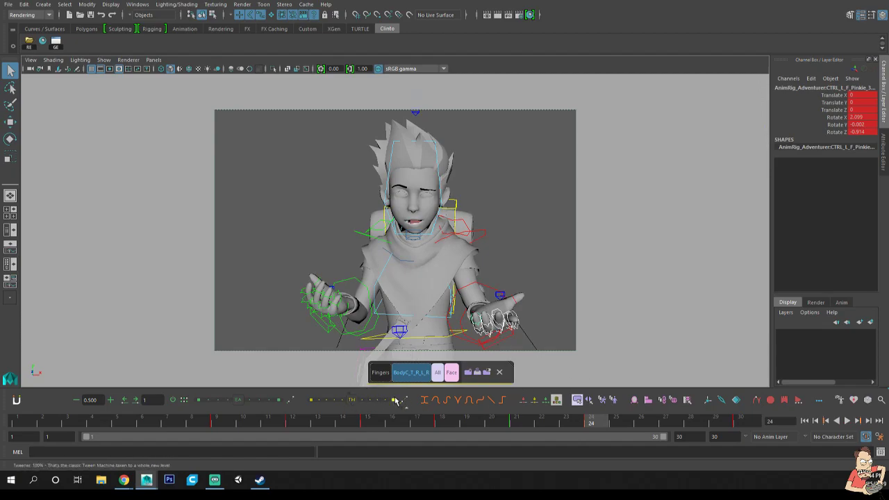
Curl the left finger controls slightly at frame 30, bringing the pinkie to about Z -3.2, and key the pose.
left_click_drag(598, 425, 738, 417)
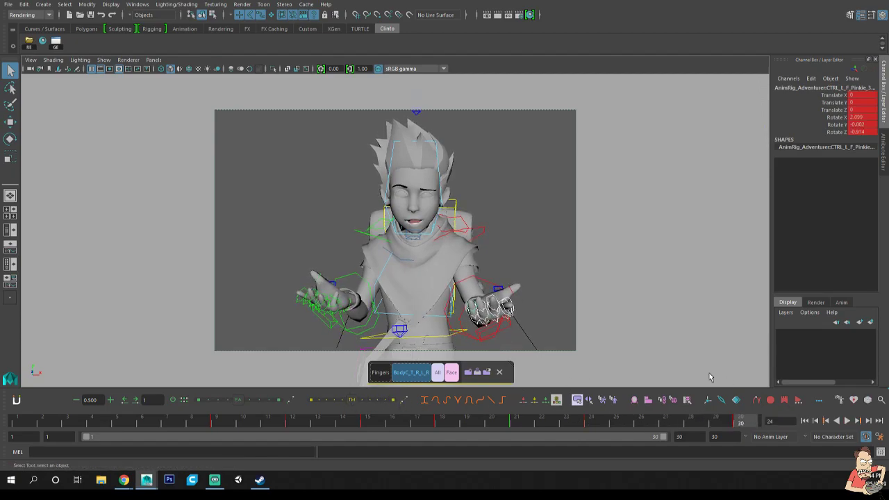
key("e")
left_click_drag(473, 314, 478, 324)
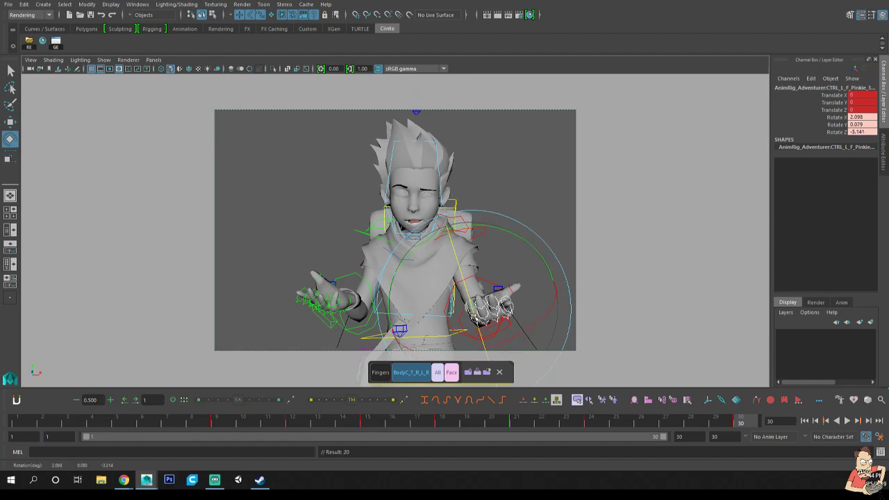
key("s")
key("q")
key("alt+v")
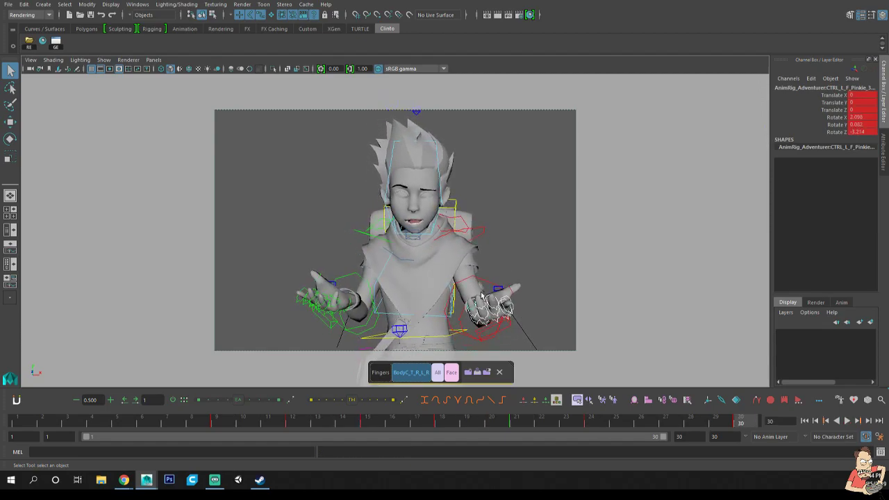
Tween the right finger controls at frame 23 toward the previous key.
left_click(422, 376)
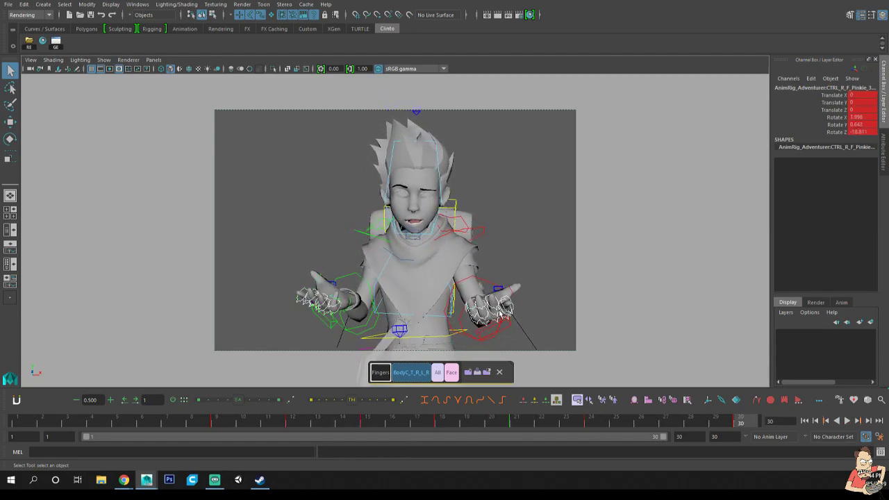
mouse_move(269, 416)
left_mouse_down()
mouse_move(460, 430)
mouse_move(568, 426)
left_mouse_up()
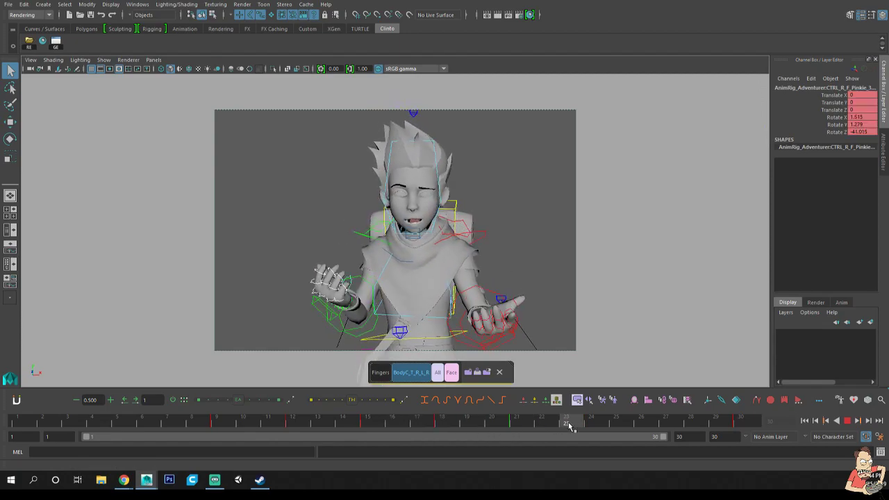
left_click_drag(350, 401, 287, 411)
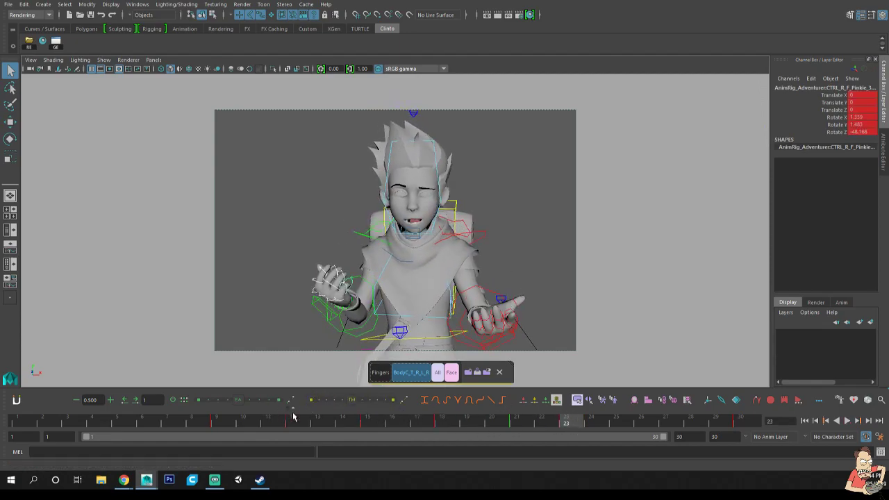
key("comma")
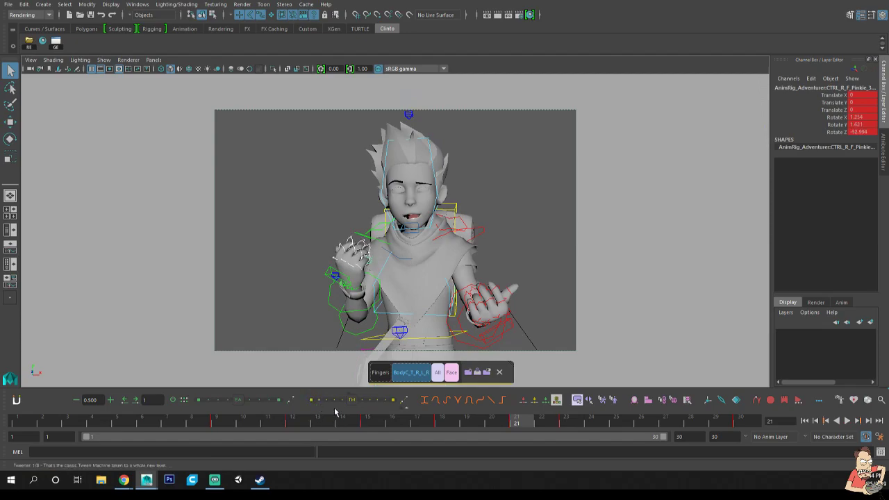
Tween the right finger controls fully to the previous key at frames 21 and 23, and play back the result.
left_click(443, 422)
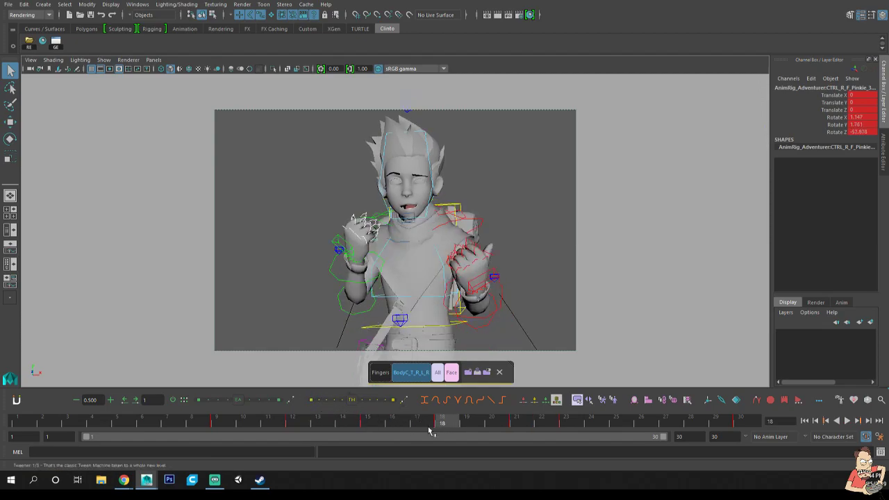
left_click(516, 419)
left_click(311, 400)
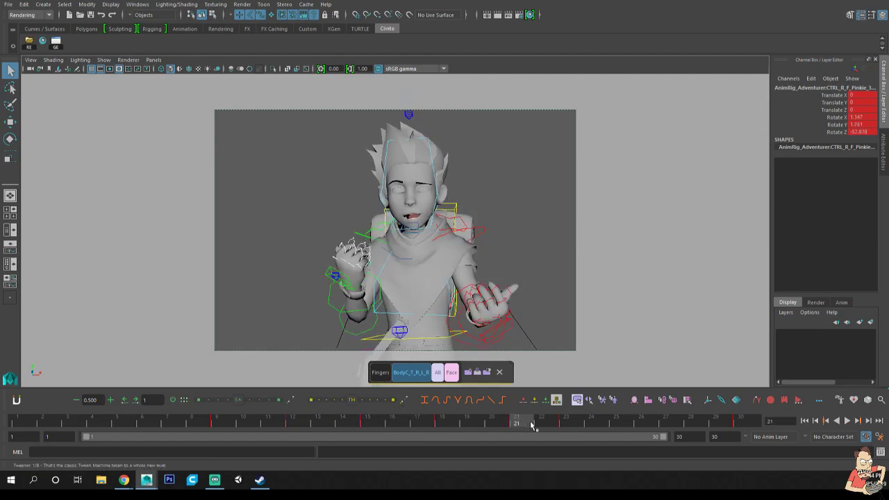
left_click(568, 423)
left_click(311, 401)
left_click_drag(577, 422, 595, 424)
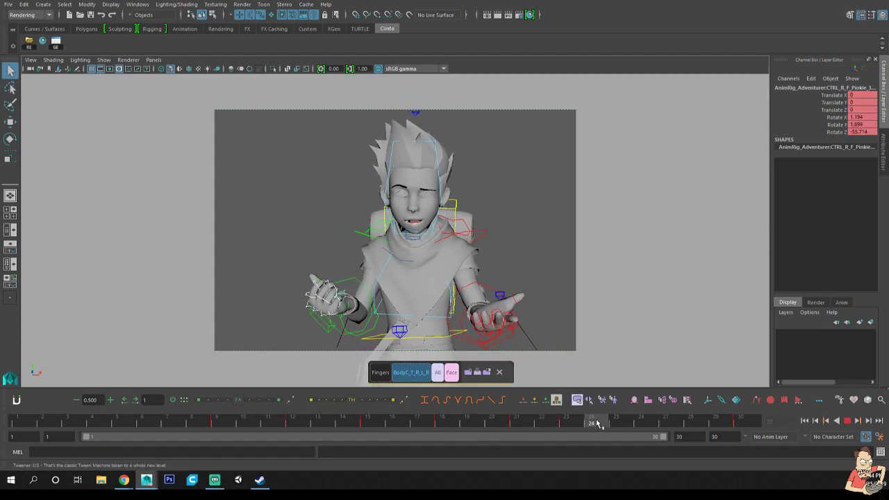
key("alt+v")
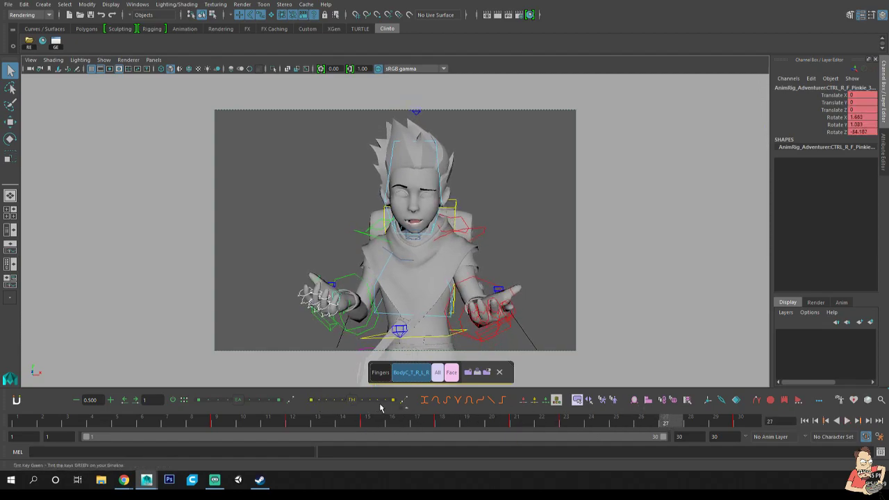
Tween the right finger controls toward the next key at frame 27, rotate them further open, and key the pose.
left_click(386, 402)
key("e")
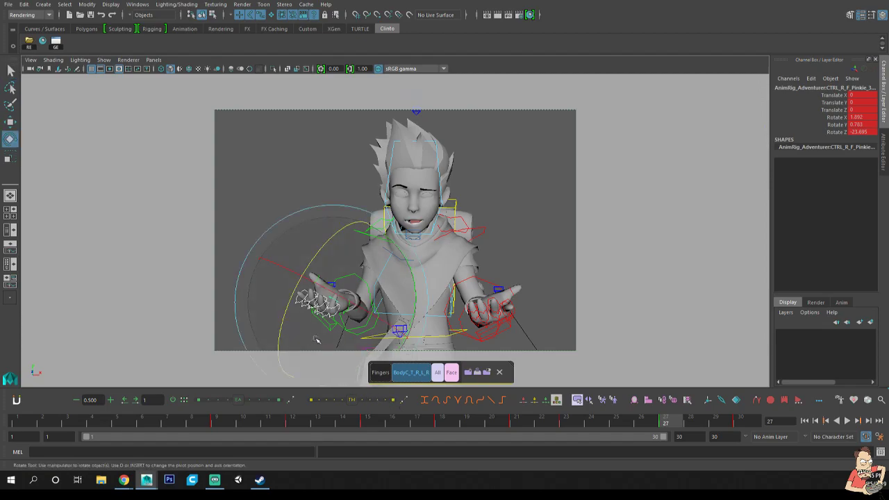
key("alt+v")
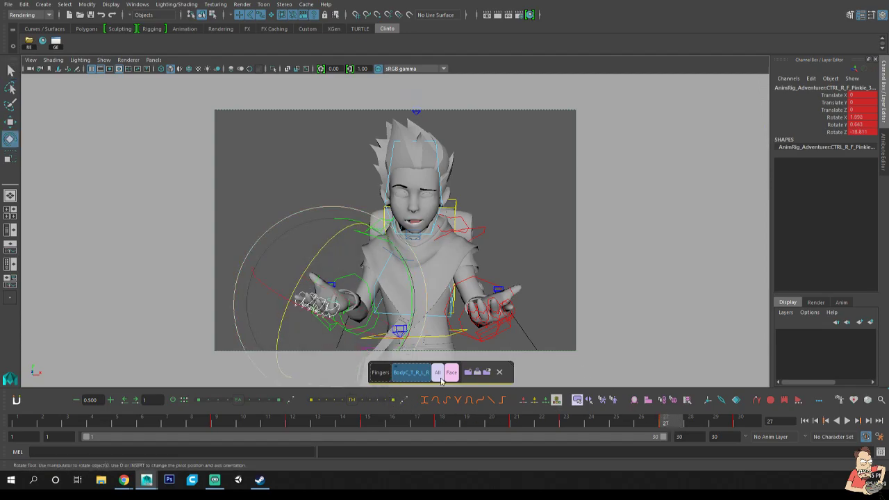
left_click_drag(329, 244, 330, 240)
key("s")
key("q")
left_click(564, 272)
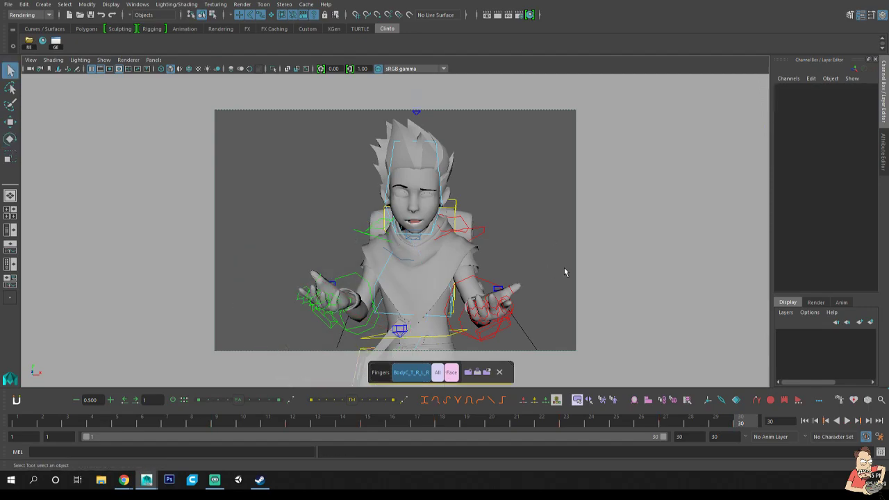
Hide the rig's control curves in the viewport and play back the animation.
left_click(103, 61)
left_click(129, 105)
key("alt+v")
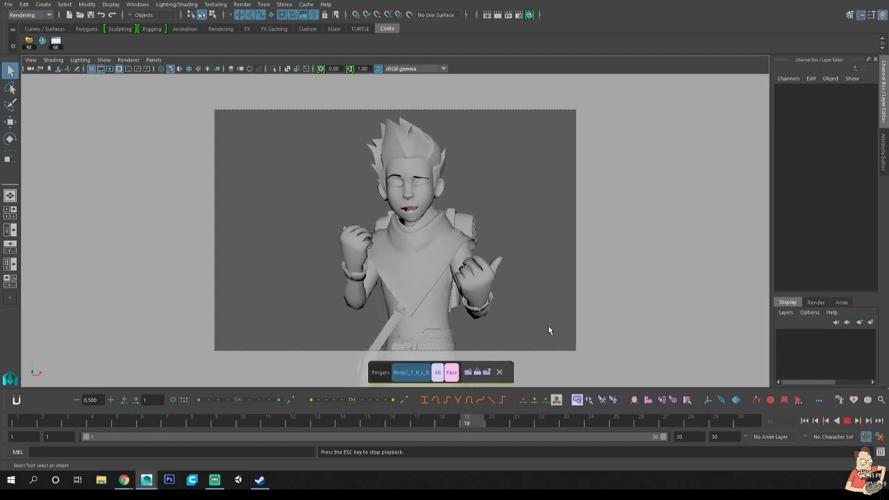
key("Escape")
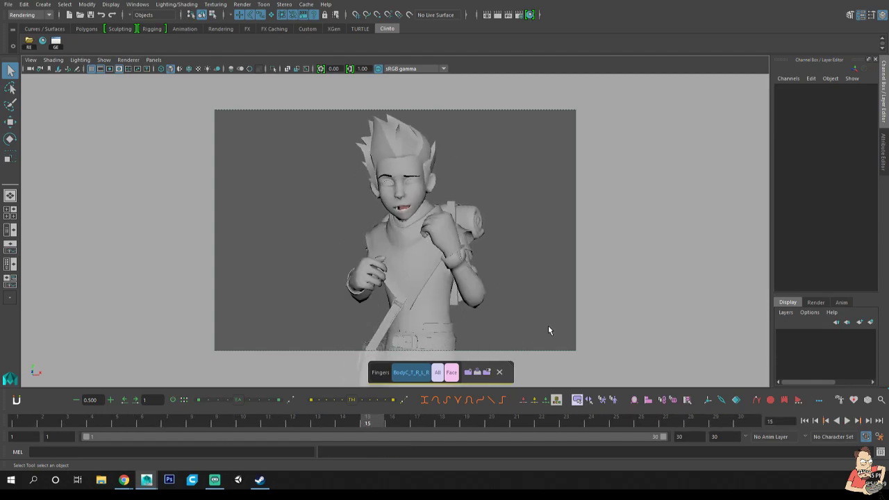
Select the body control set and examine the key poses at frames 9, 12, 15, 18, 21 and 30.
left_click(411, 373)
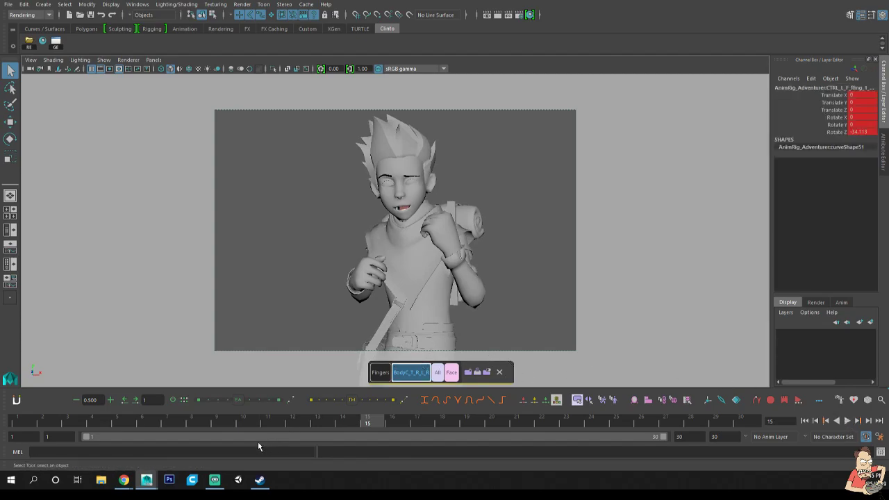
left_click(302, 421)
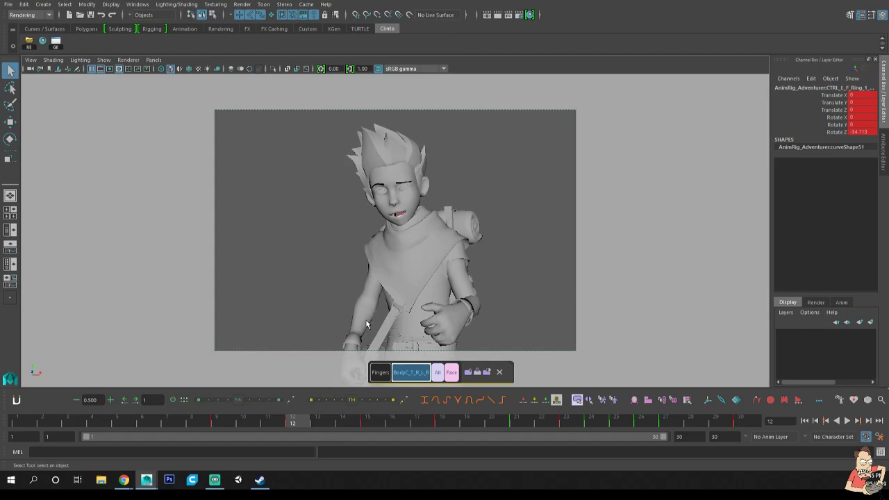
left_click(368, 423)
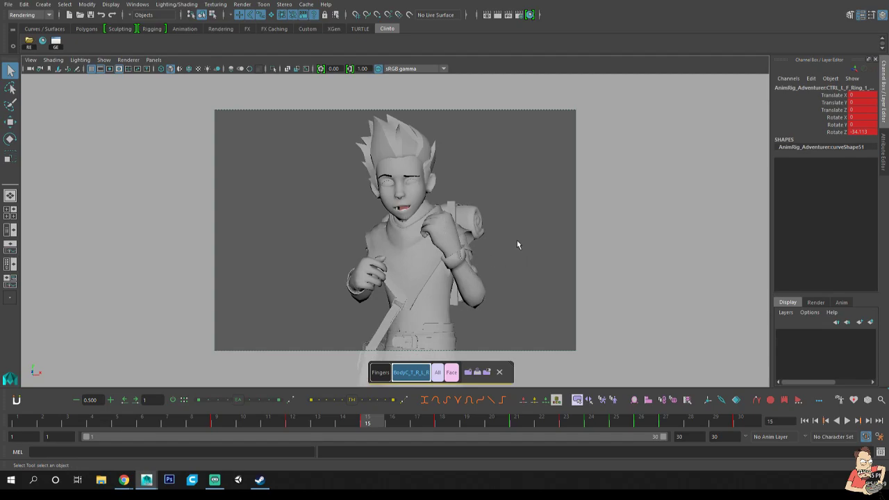
left_click(442, 420)
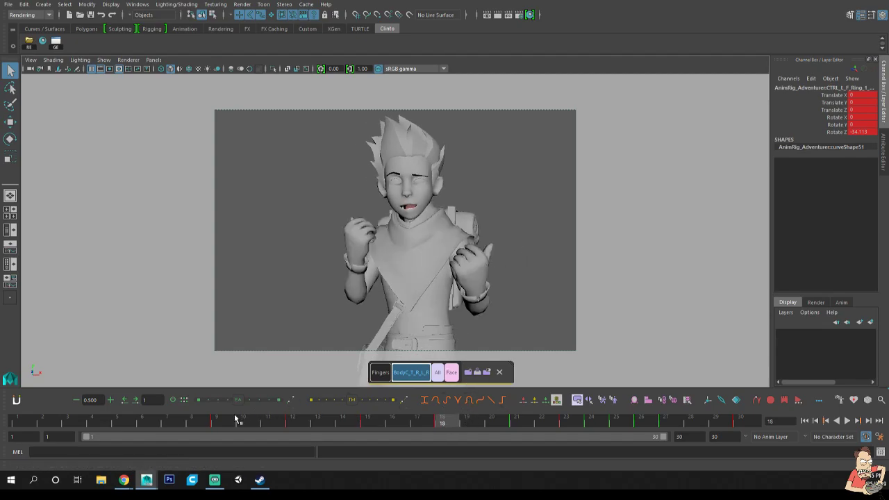
left_click(224, 420)
left_click(301, 421)
left_click(373, 423)
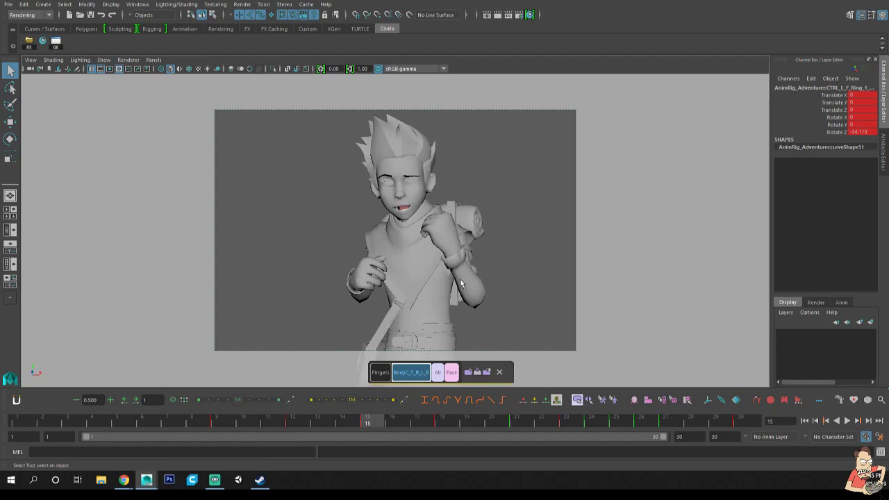
left_click(446, 422)
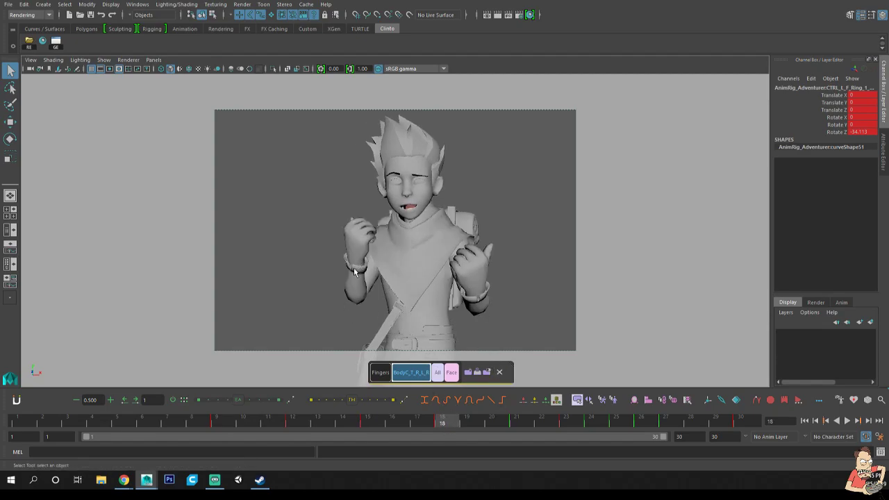
left_click(517, 422)
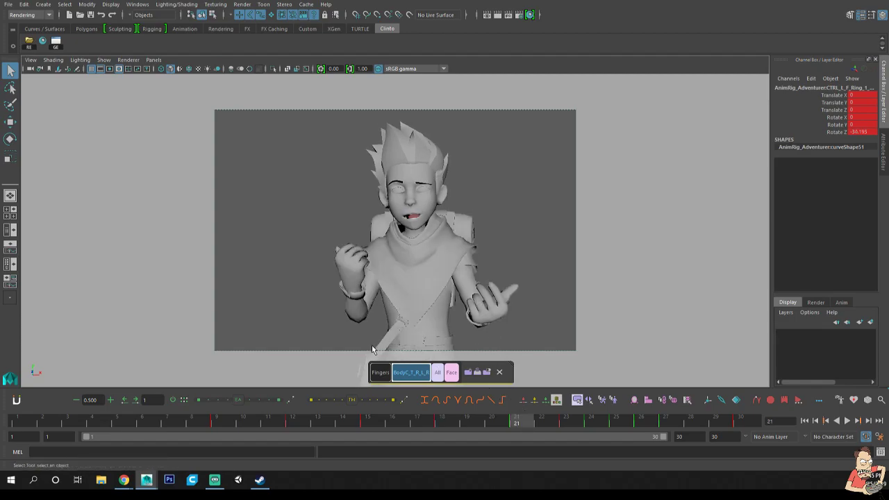
left_click(740, 422)
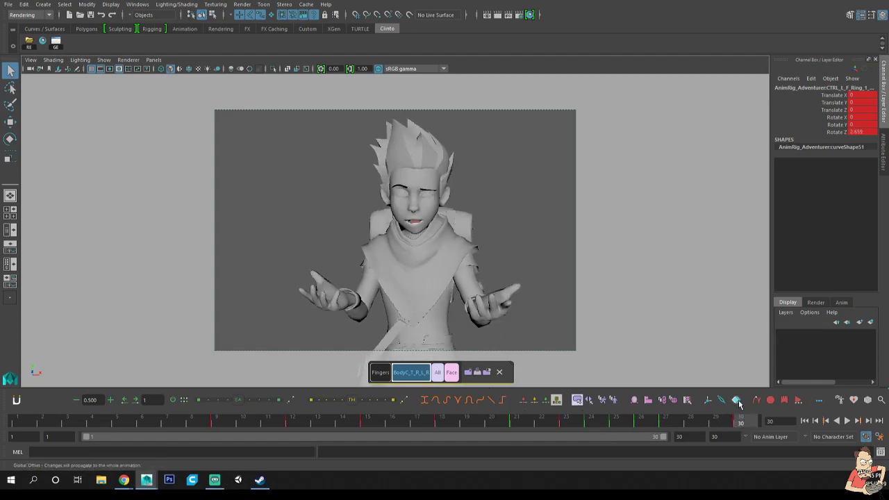
Examine the hands' settle between frames 23 and 27, clear the selection, and play back the animation.
left_click(617, 424)
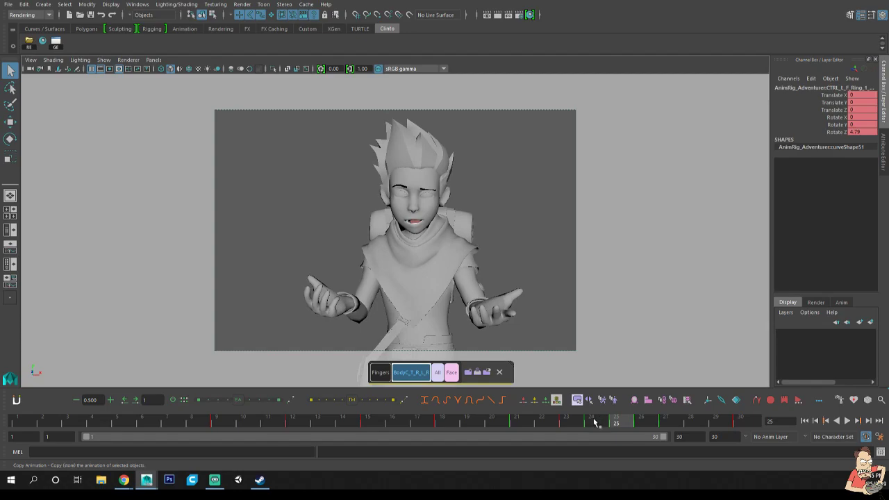
left_click(594, 422)
left_click(573, 421)
left_click(599, 422)
left_click_drag(631, 425, 674, 424)
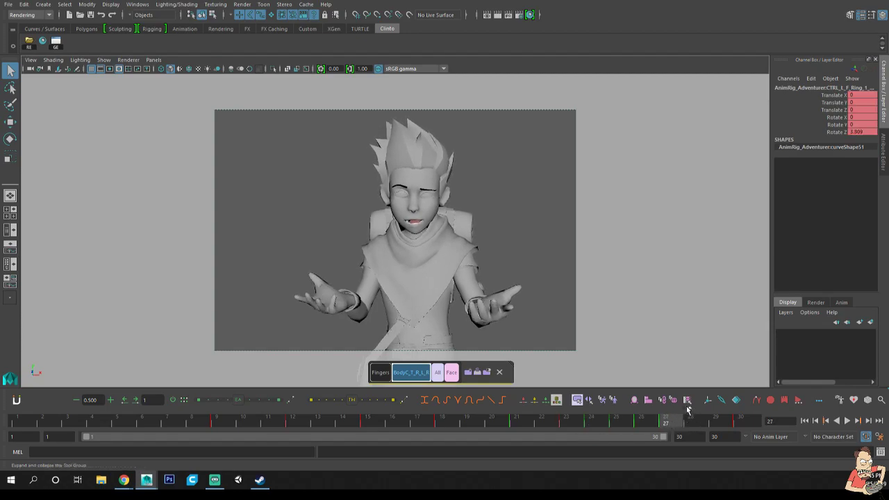
left_click(555, 291)
key("alt+v")
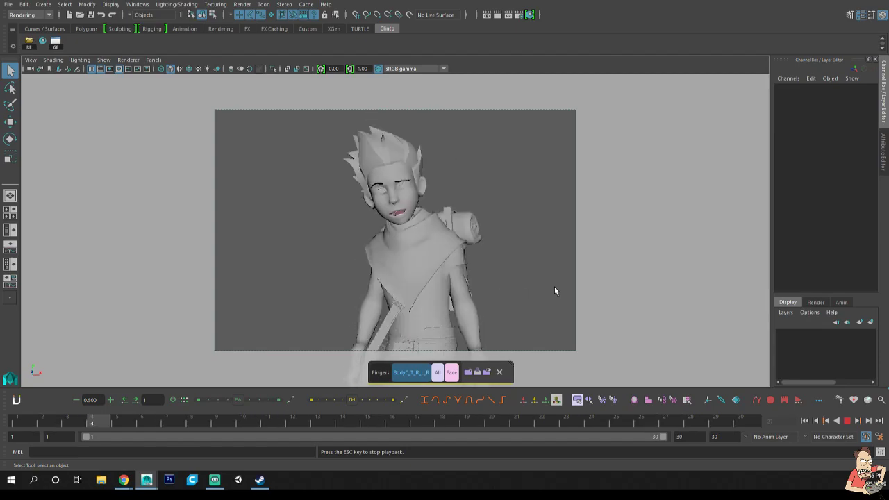
key("Escape")
Examine the body control set's animation curves framed in the Graph Editor and scrub the animation to frame 25.
left_click(414, 371)
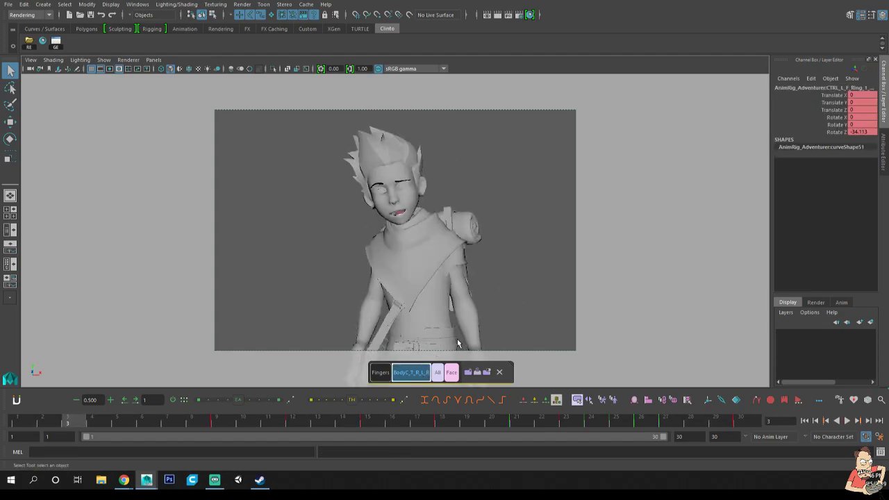
key("g")
key("f")
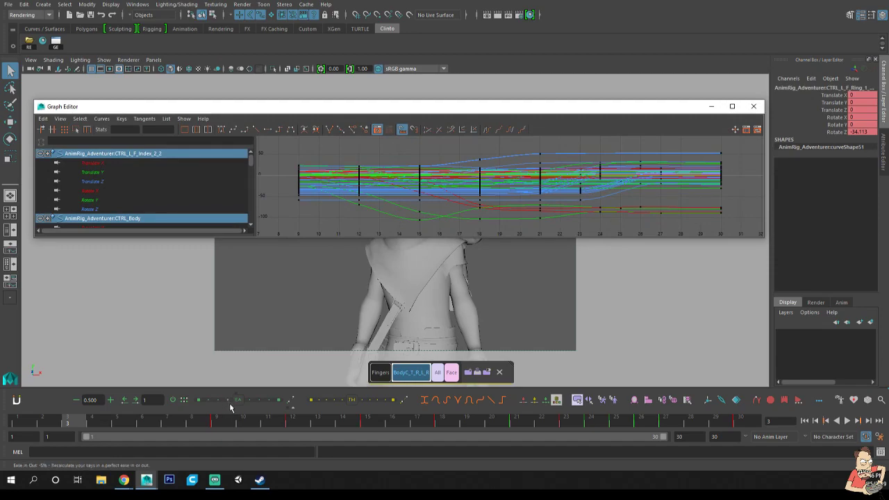
left_click_drag(222, 423, 589, 400)
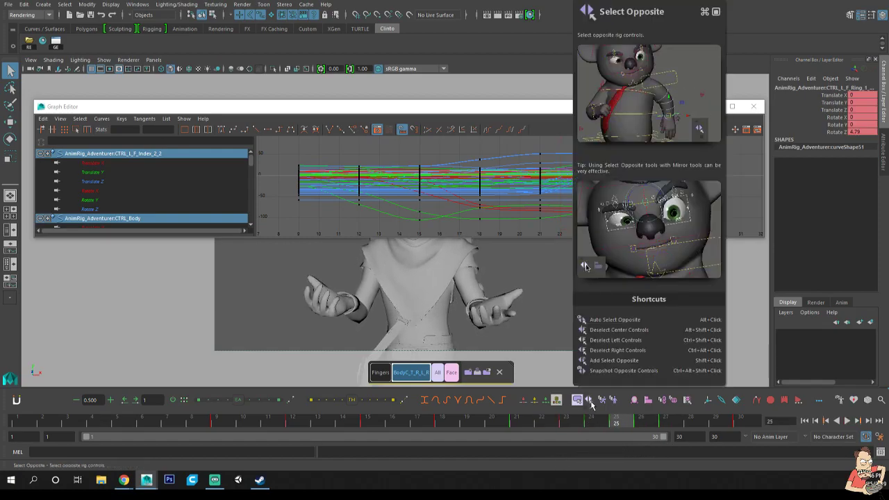